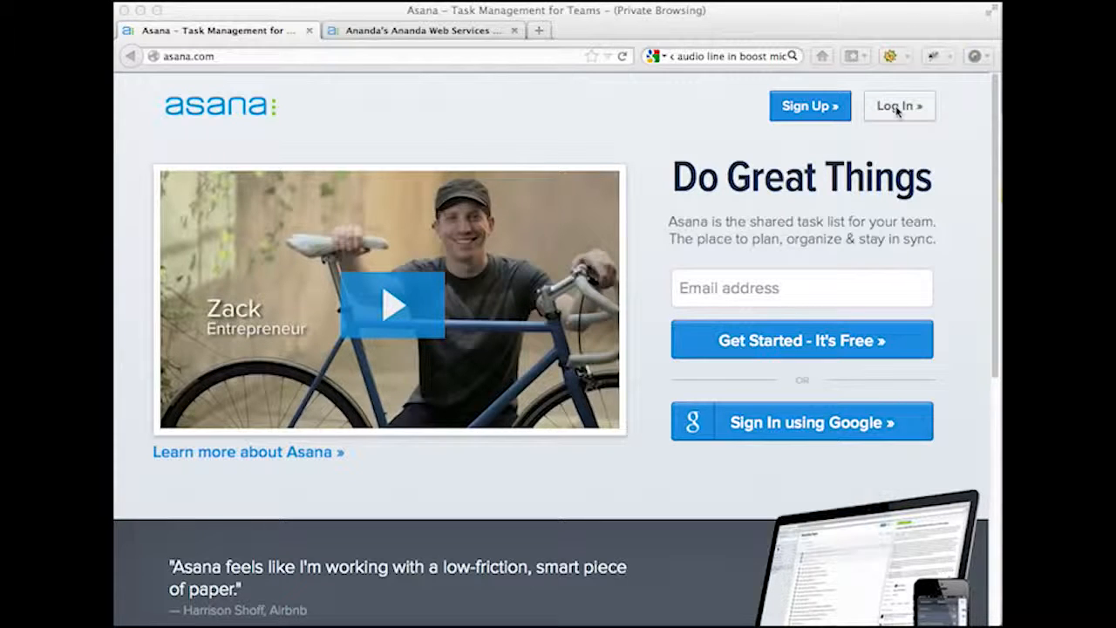
# - Log in to the Asana workspace and get past the welcome screen with Get to Work
pyautogui.click(896, 110)
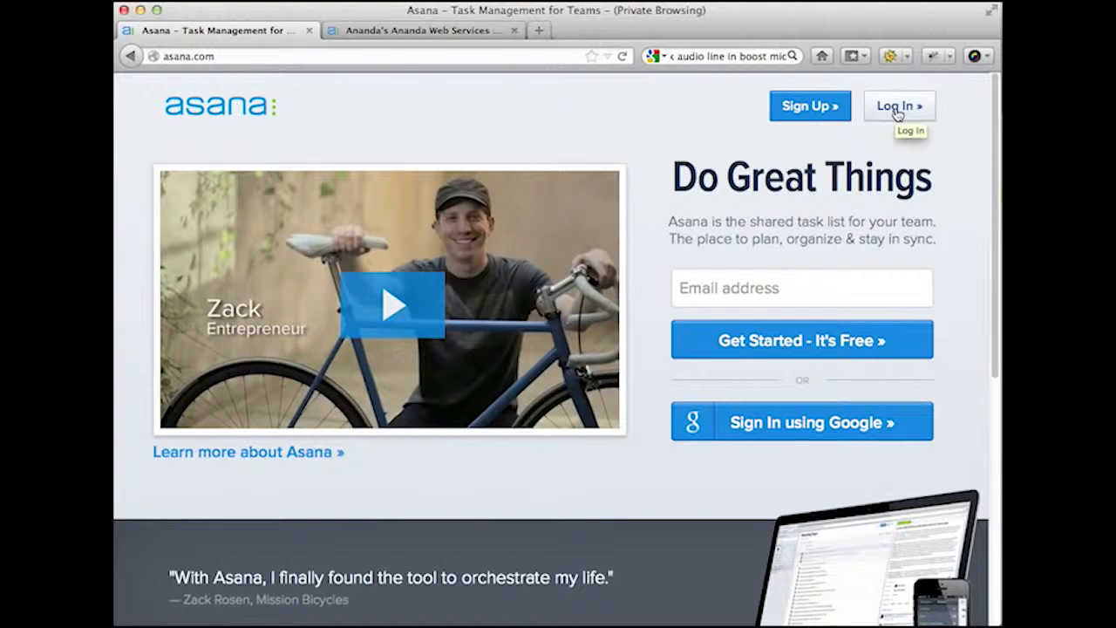
pyautogui.click(897, 112)
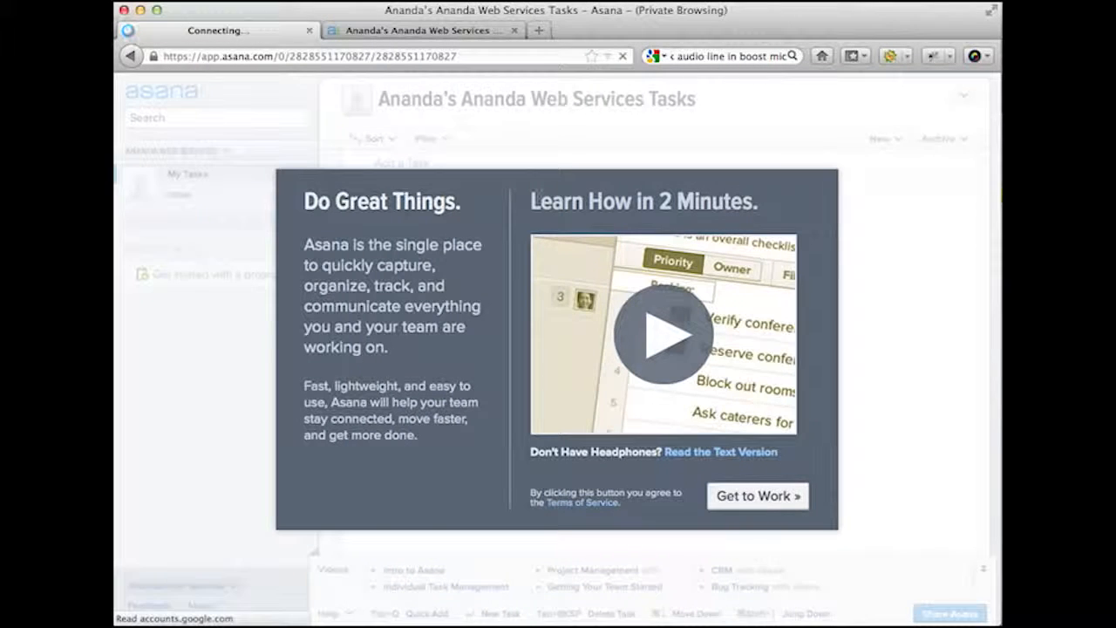
pyautogui.click(712, 56)
pyautogui.press('BackSpace')
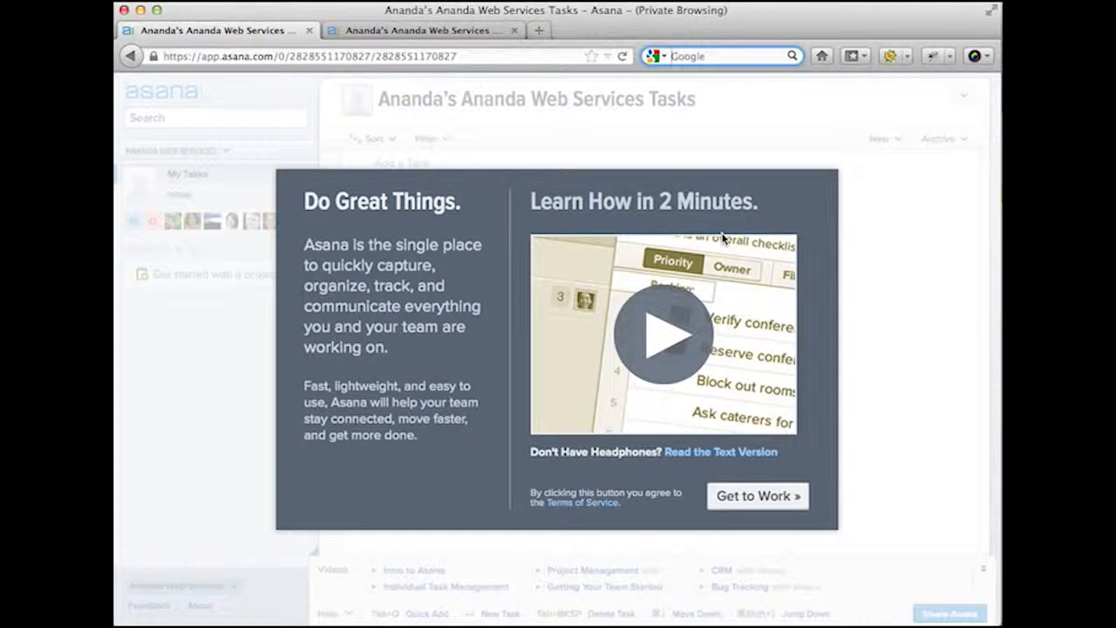
pyautogui.click(772, 496)
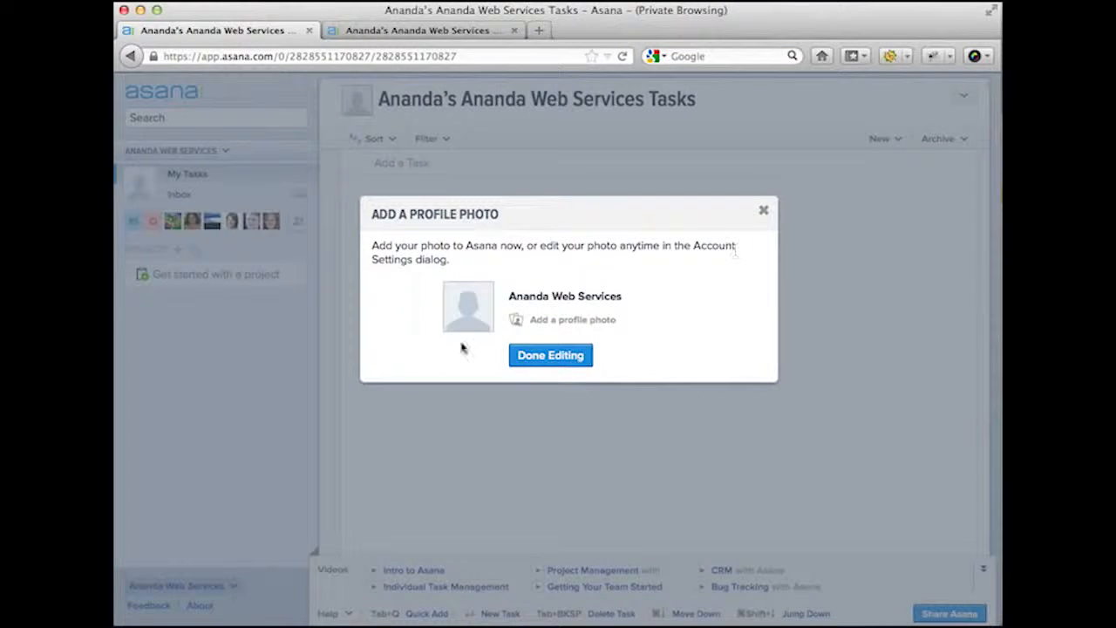
# - Skip adding a profile photo and close the first-project tip
pyautogui.click(532, 355)
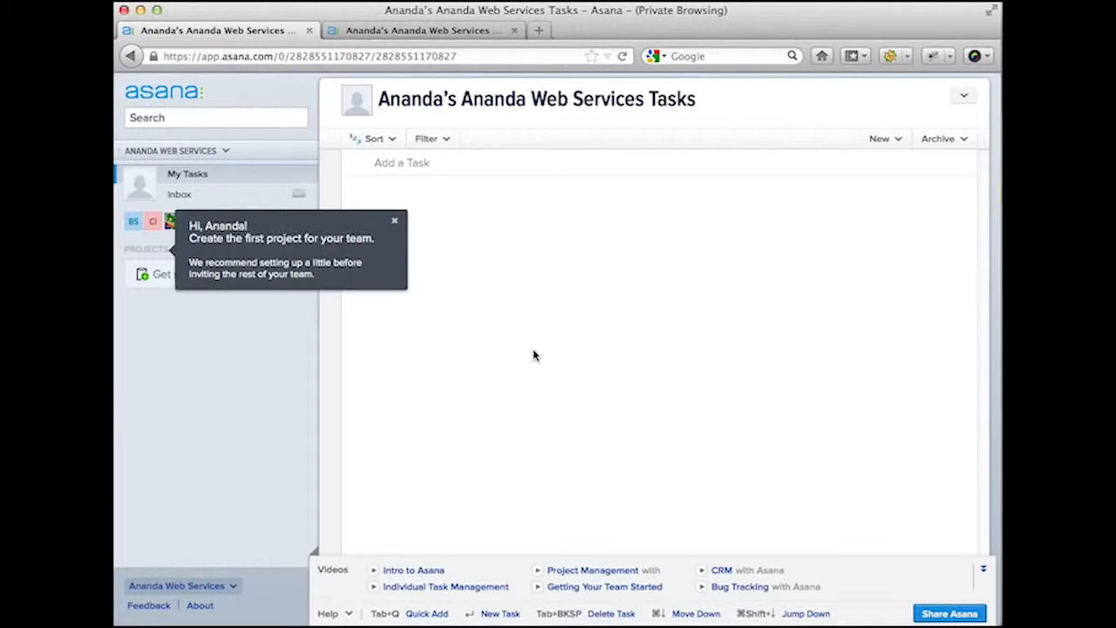
pyautogui.click(397, 224)
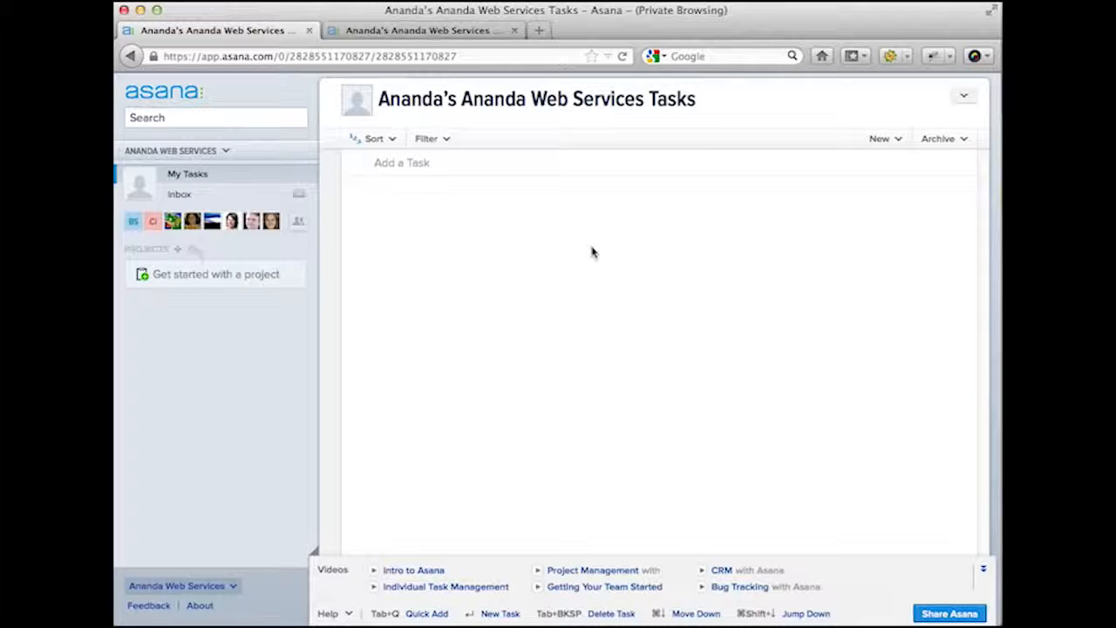
# - Add tasks 'Remember to get milk from the market', 'Email my boss', 'Get Christmas tree' and the neighbor fire-danger reminder
pyautogui.click(458, 167)
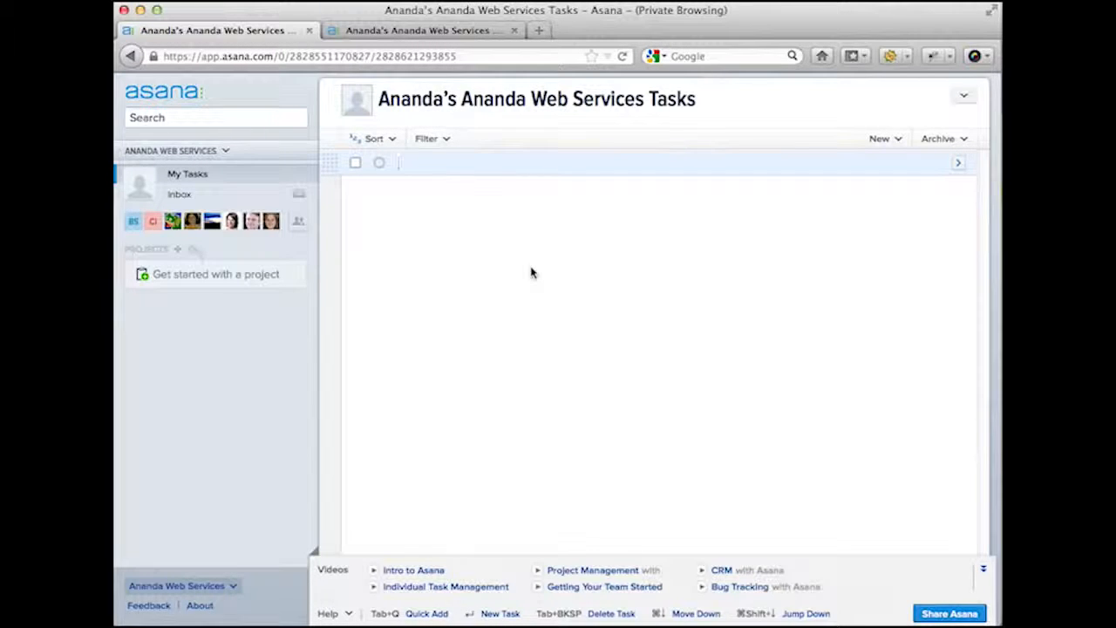
pyautogui.write('Remember to')
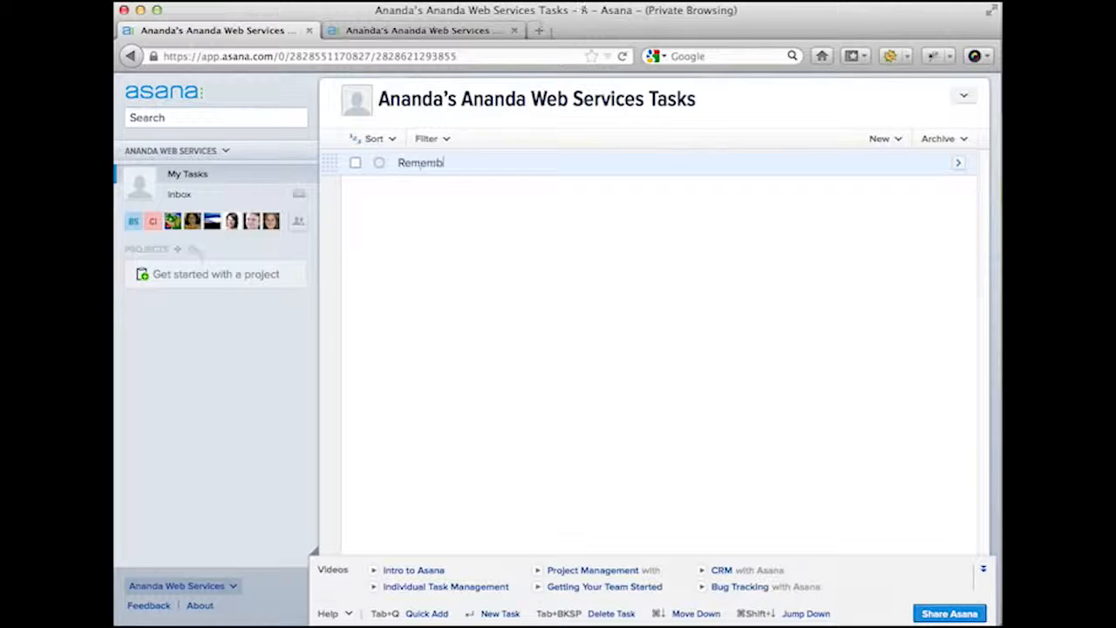
pyautogui.write('milk')
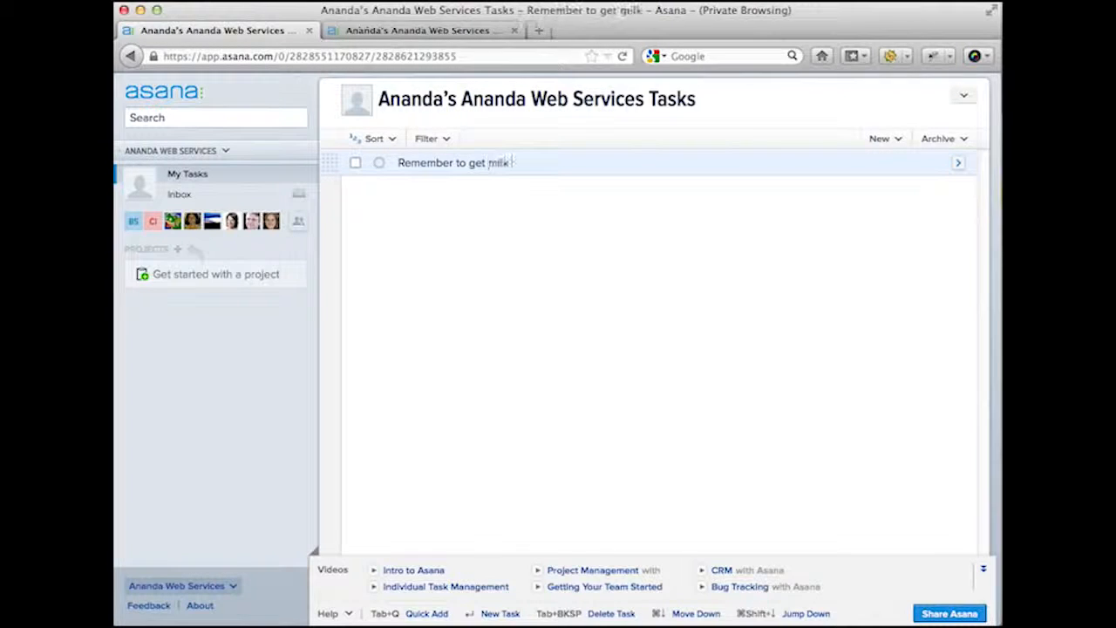
pyautogui.write(' from the market')
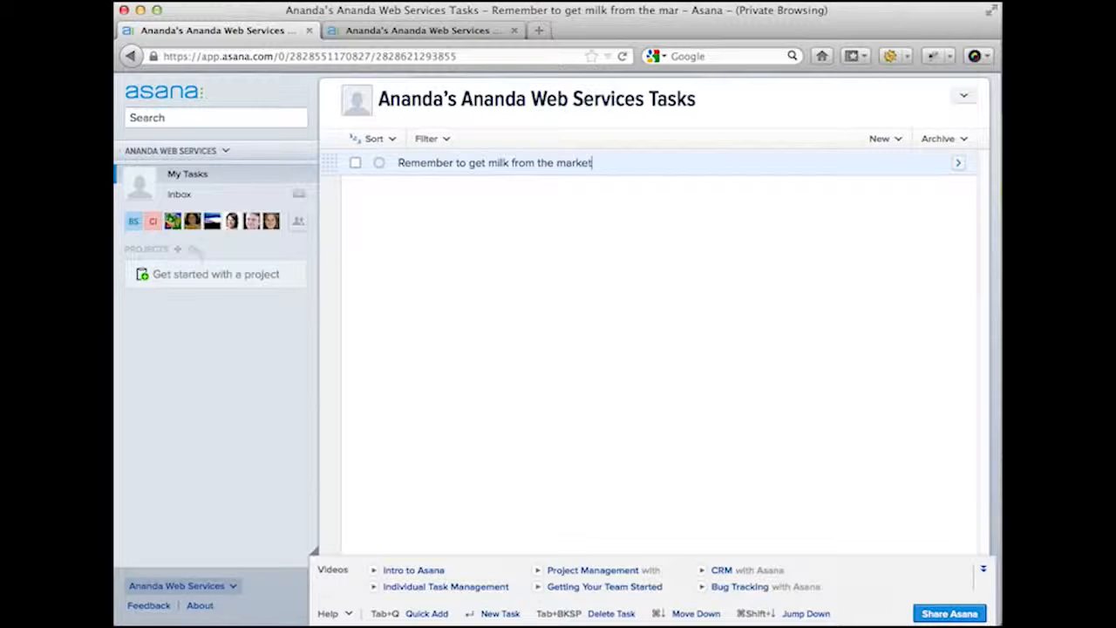
pyautogui.press('Return')
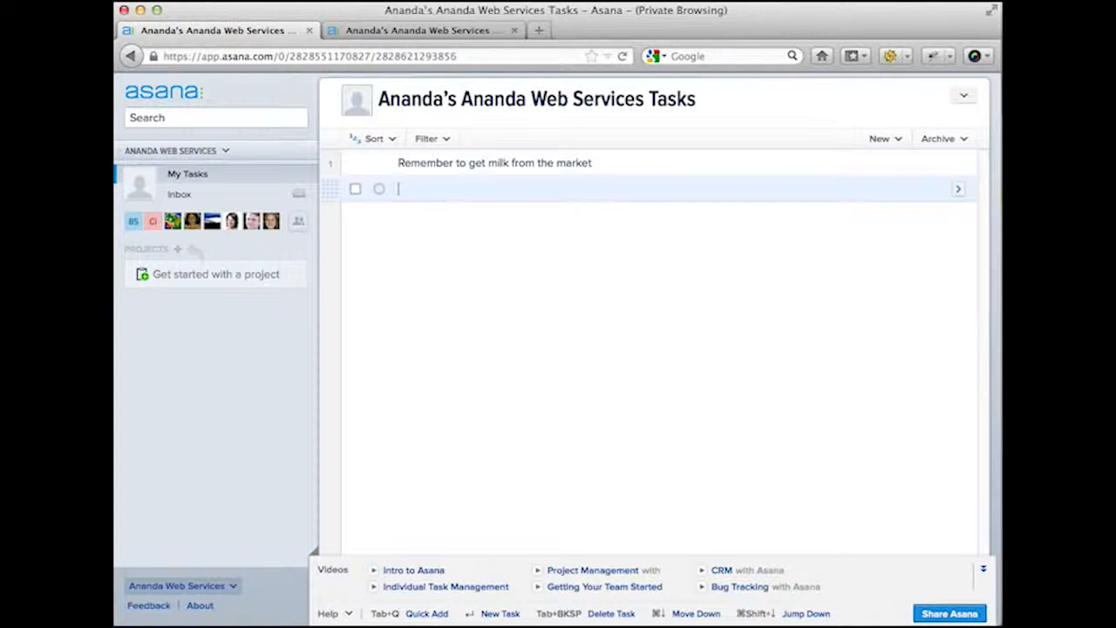
pyautogui.write('Email my ')
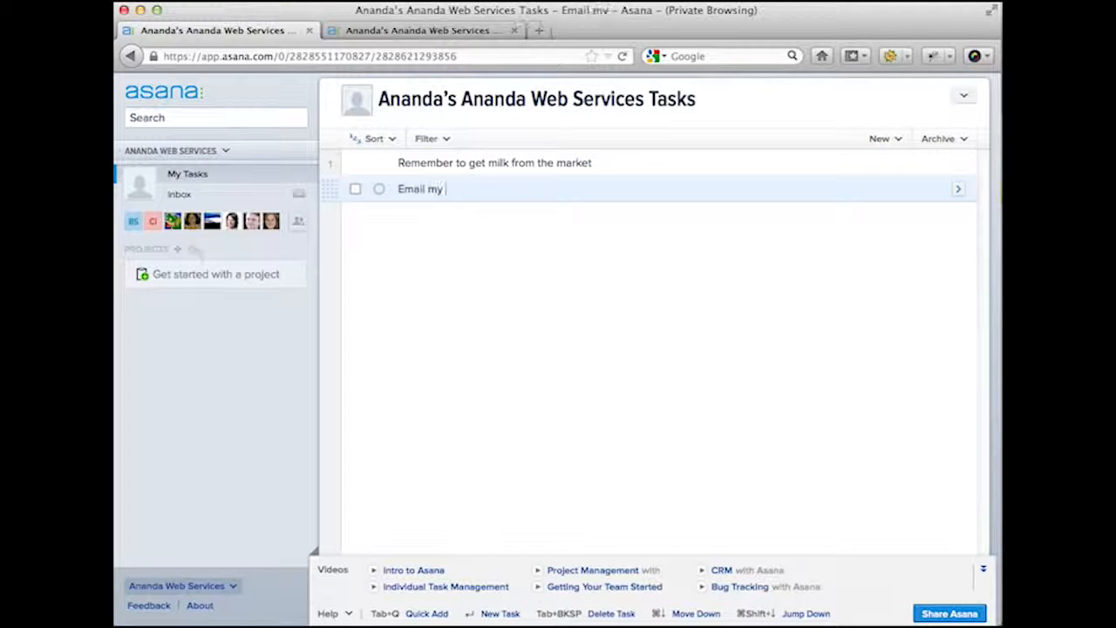
pyautogui.write('boss')
pyautogui.press('Return')
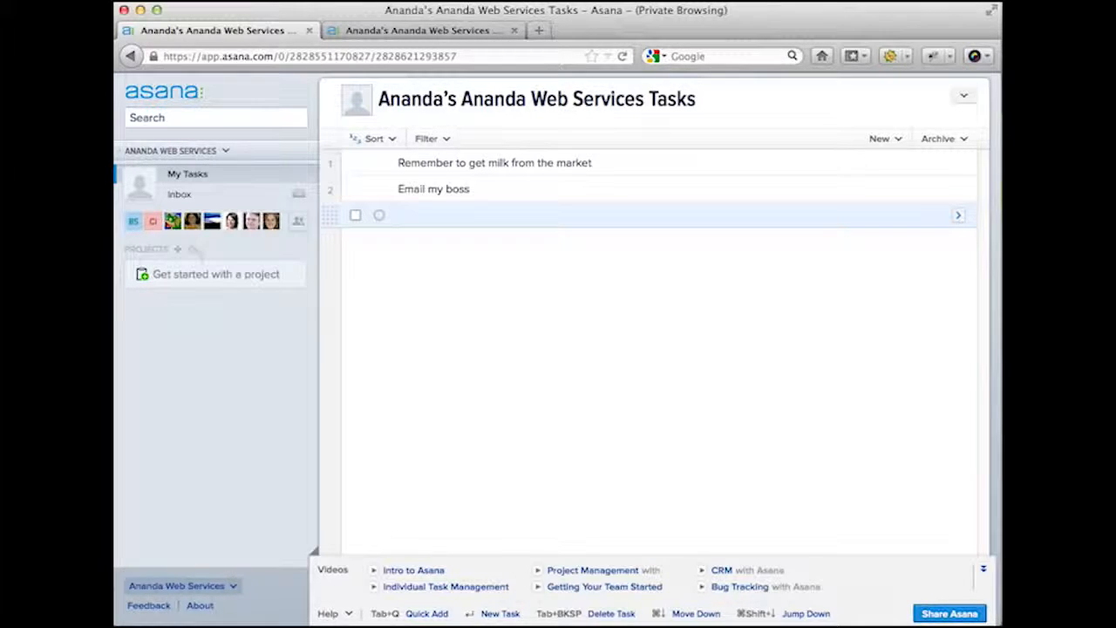
pyautogui.write('Get')
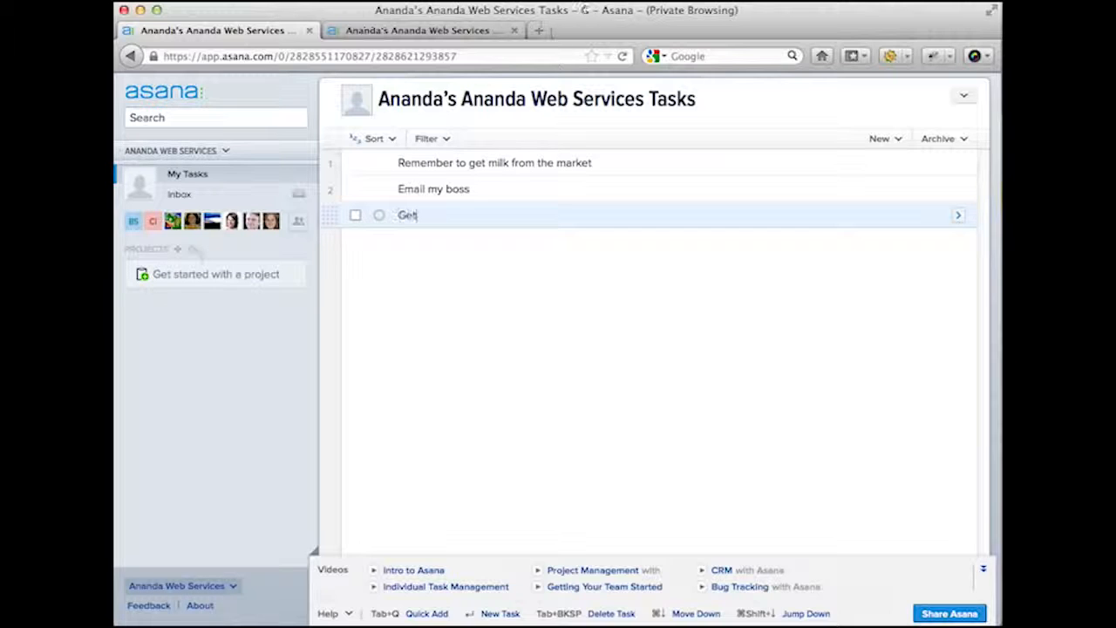
pyautogui.write(' Christmas ')
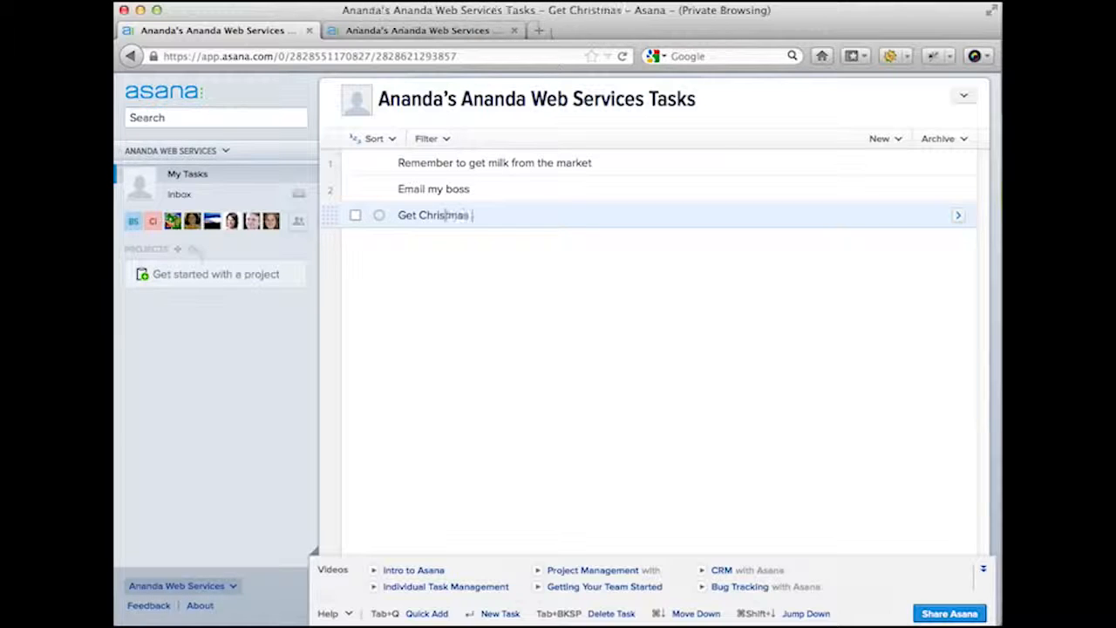
pyautogui.write('tree')
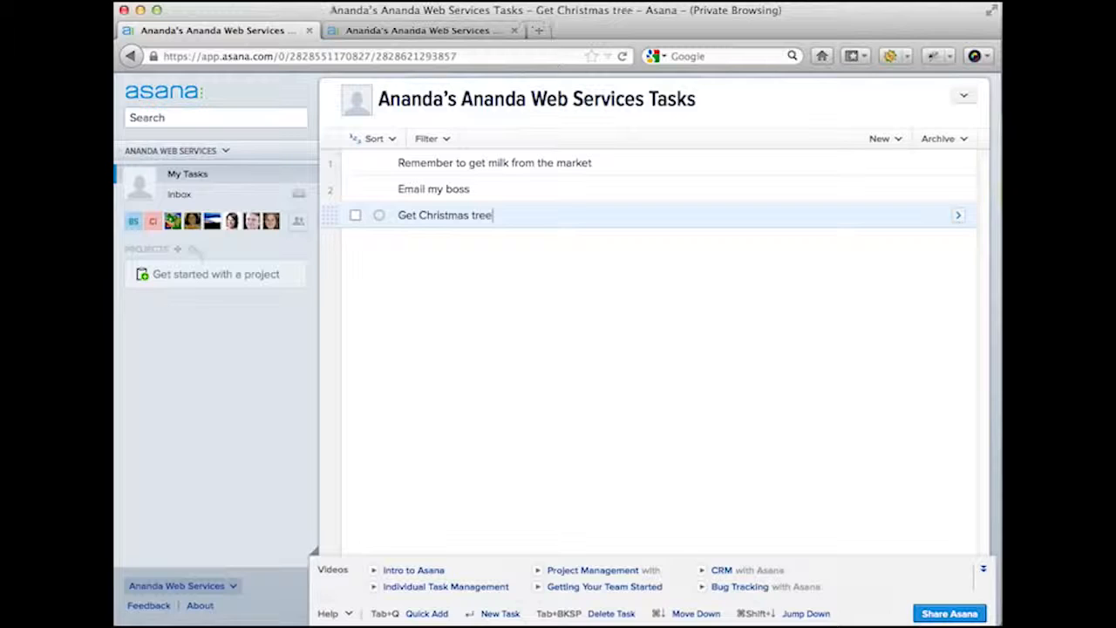
pyautogui.press('Return')
pyautogui.write('Aemind my ne')
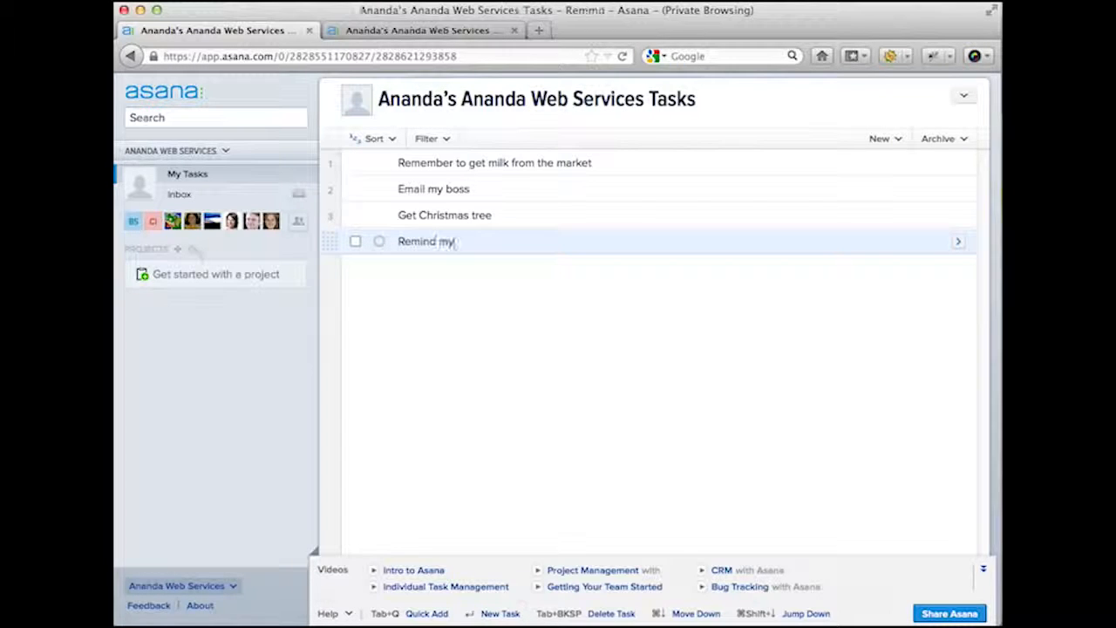
pyautogui.write('ighbor')
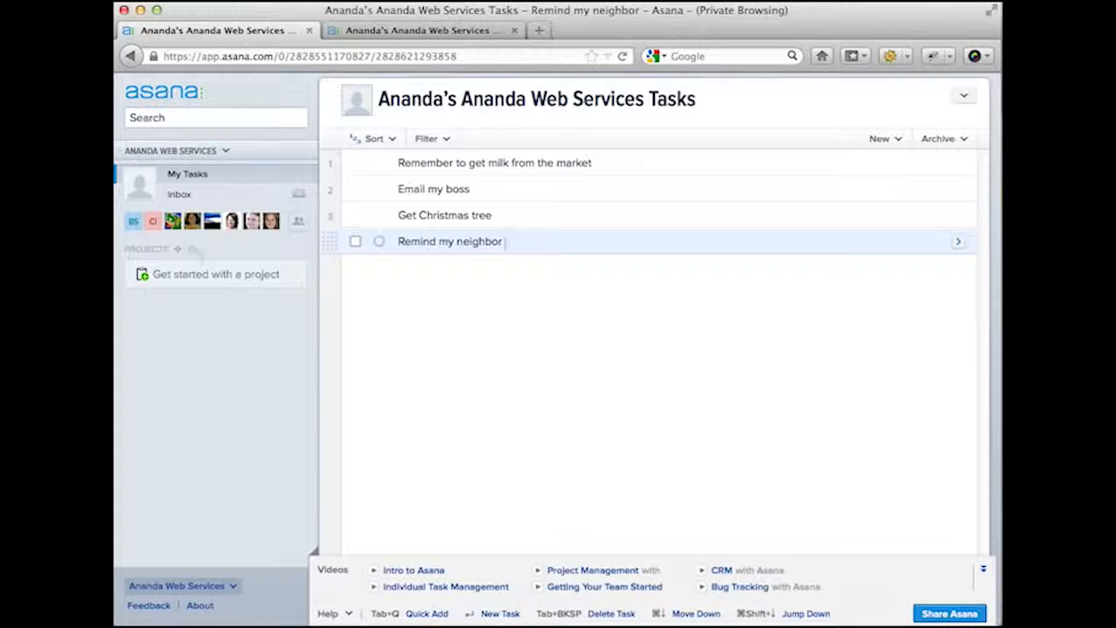
pyautogui.write(' about')
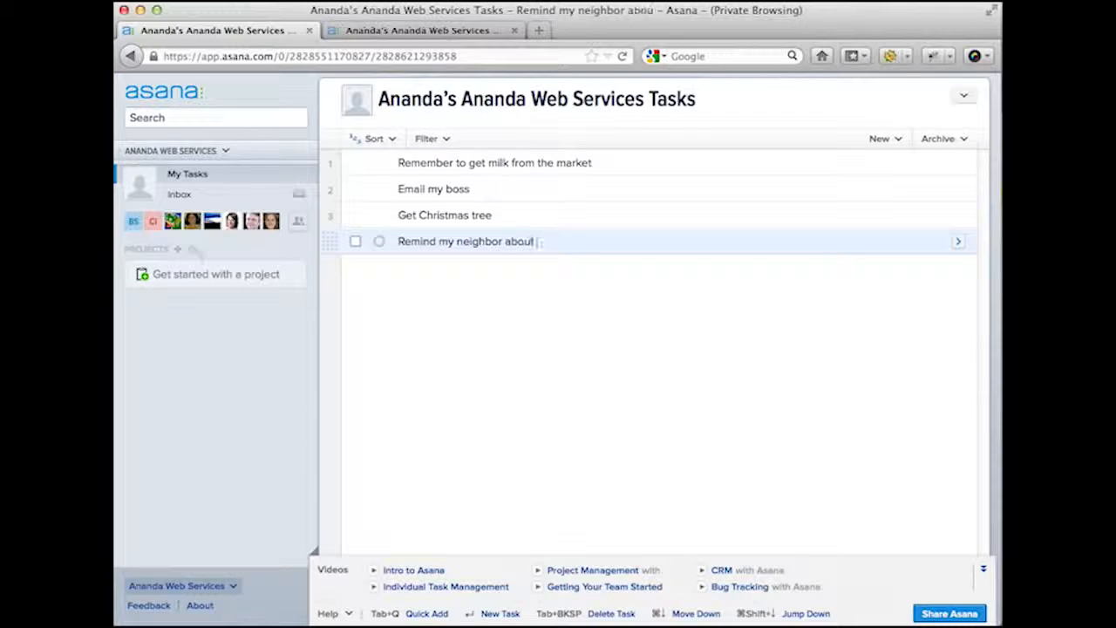
pyautogui.write(' the fire danger')
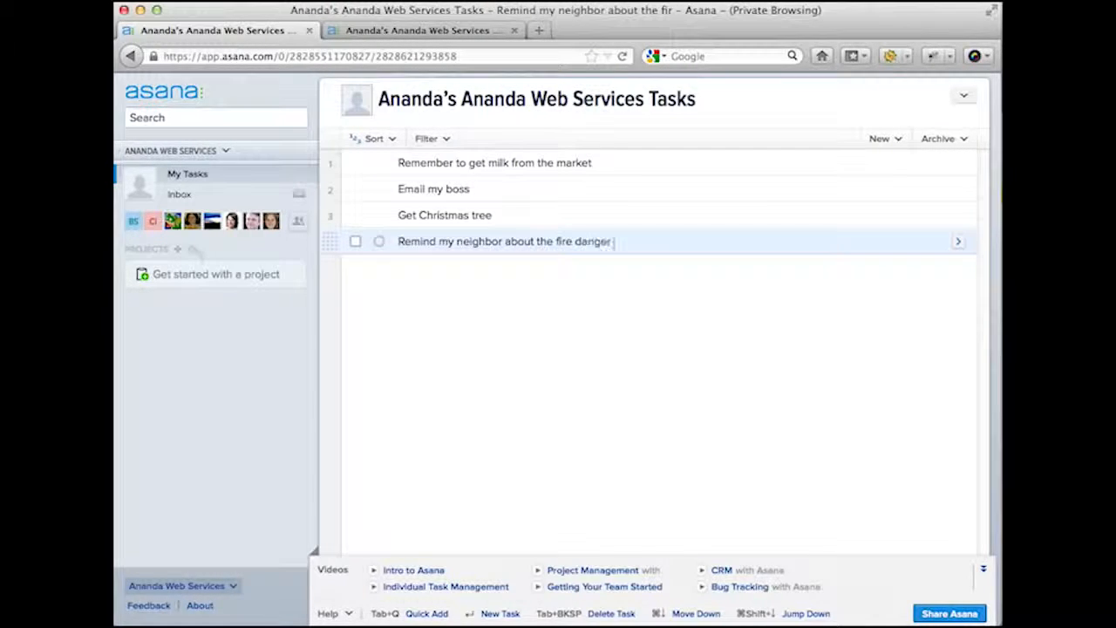
pyautogui.write(' of having a Christmas tree')
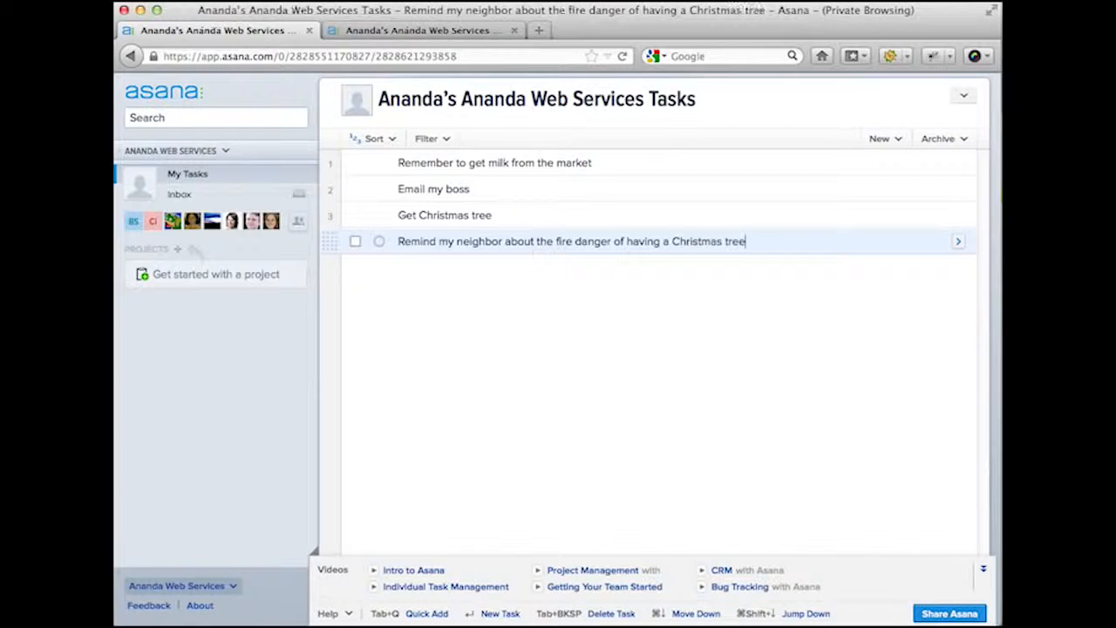
# - Save the neighbor reminder and add 'Wish happy Hanukkah to my co-worker' as the fifth task
pyautogui.press('Return')
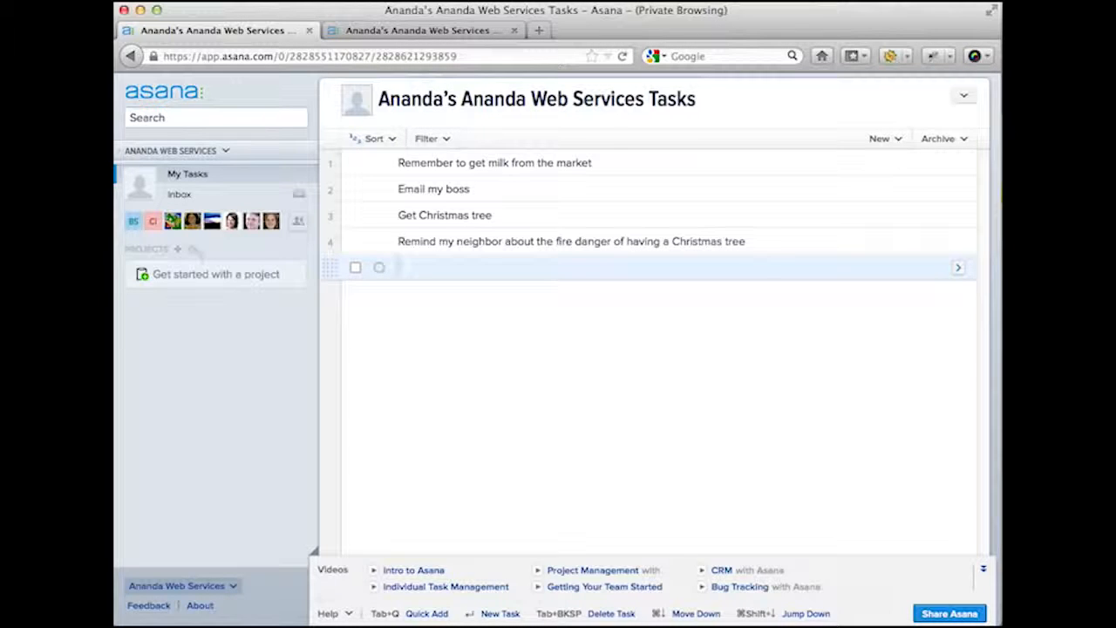
pyautogui.write('W')
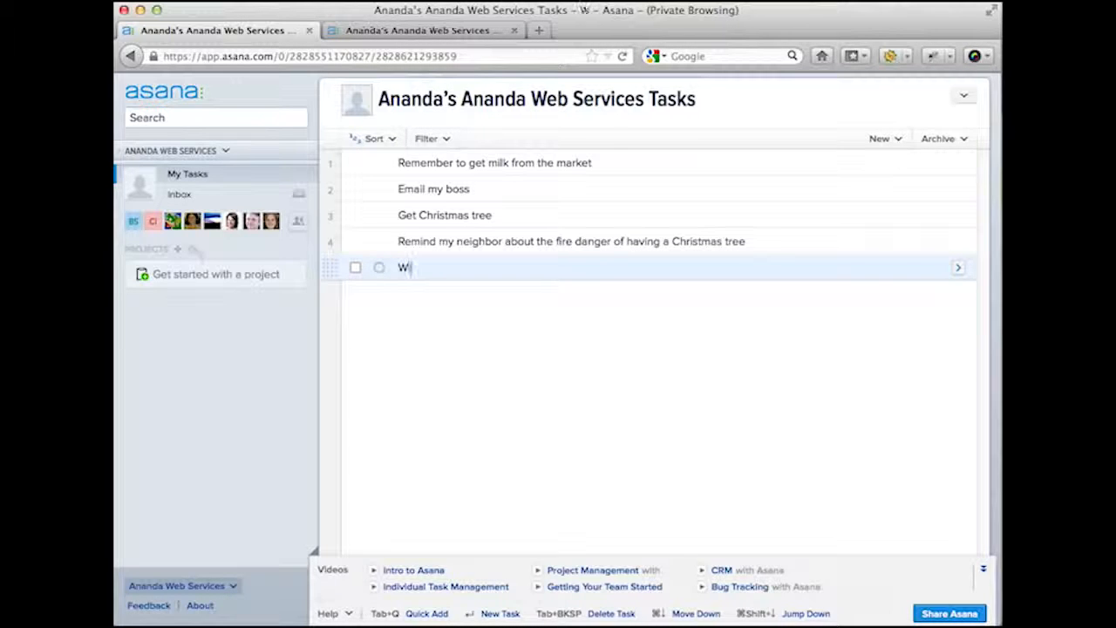
pyautogui.write('ish happy H')
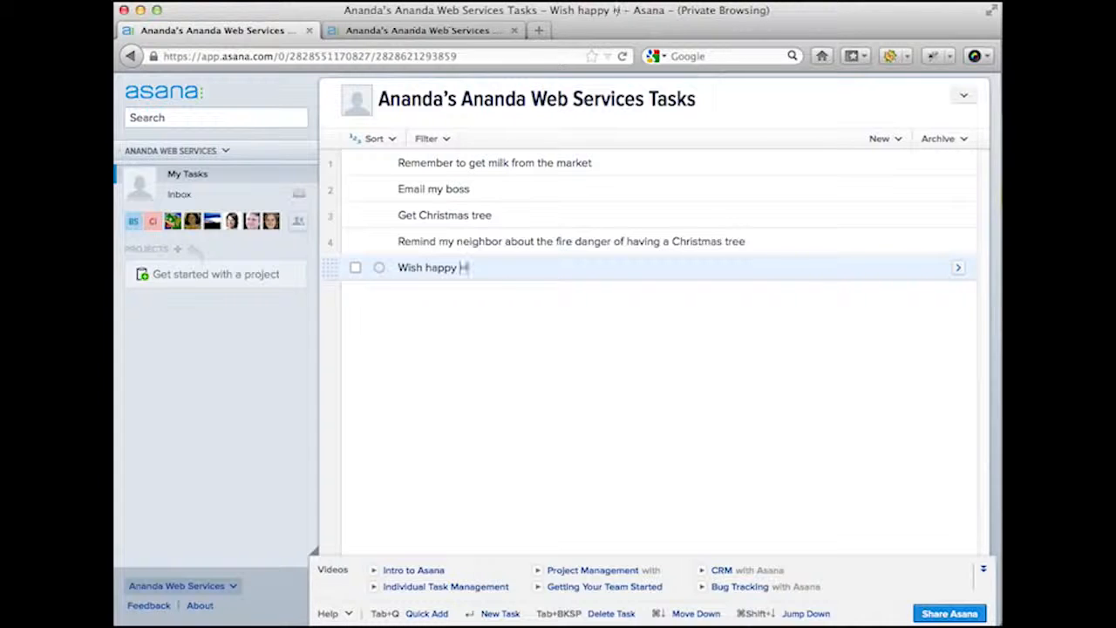
pyautogui.write('a')
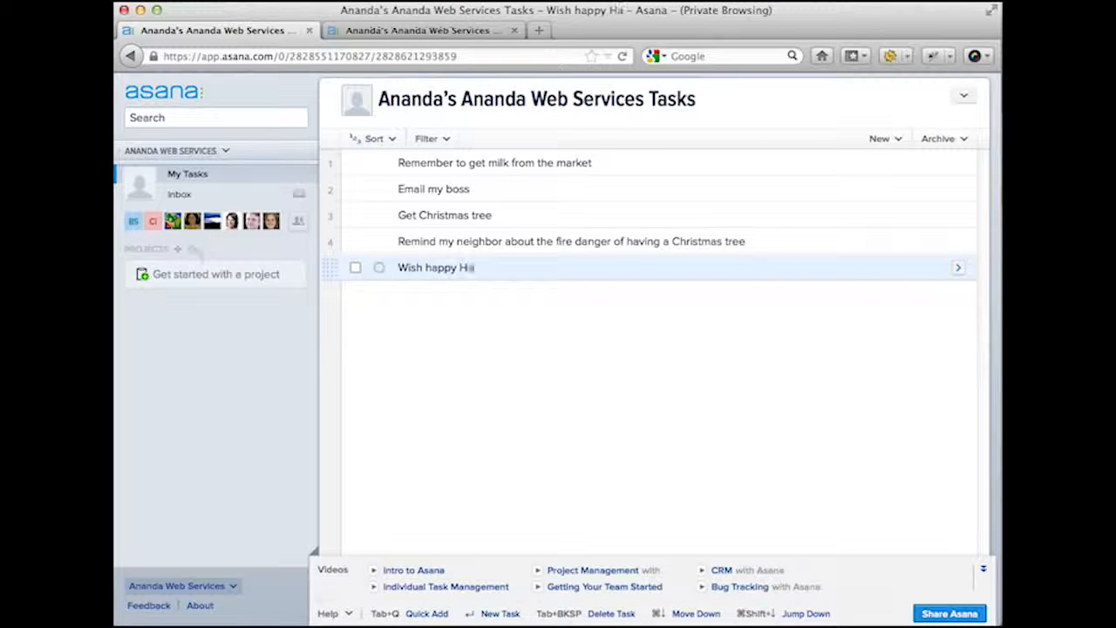
pyautogui.write('nuakkah')
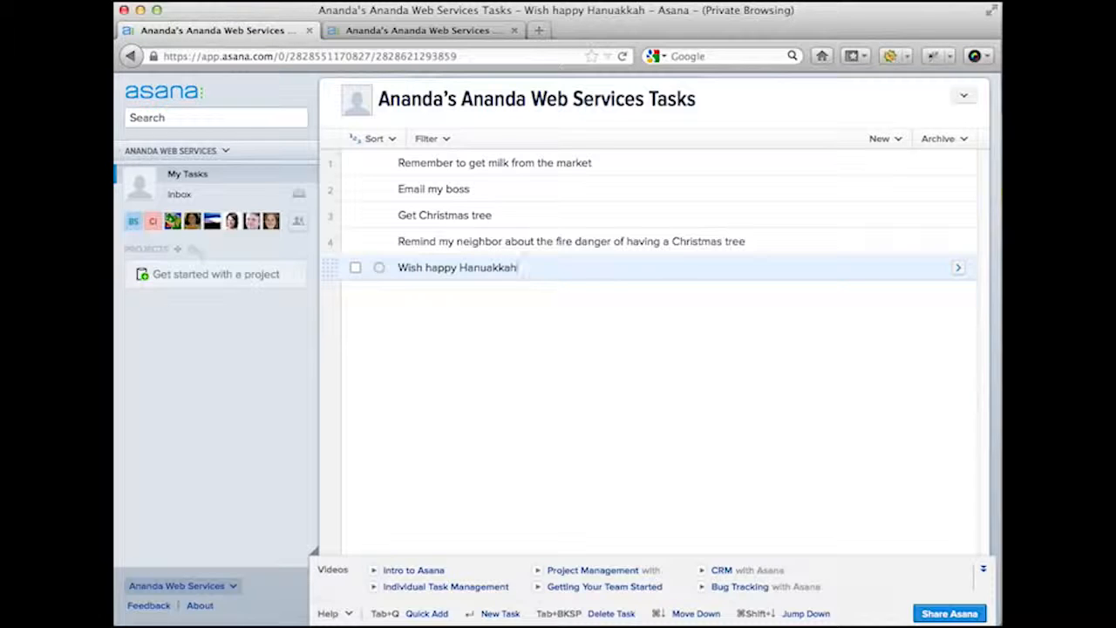
pyautogui.write(' to')
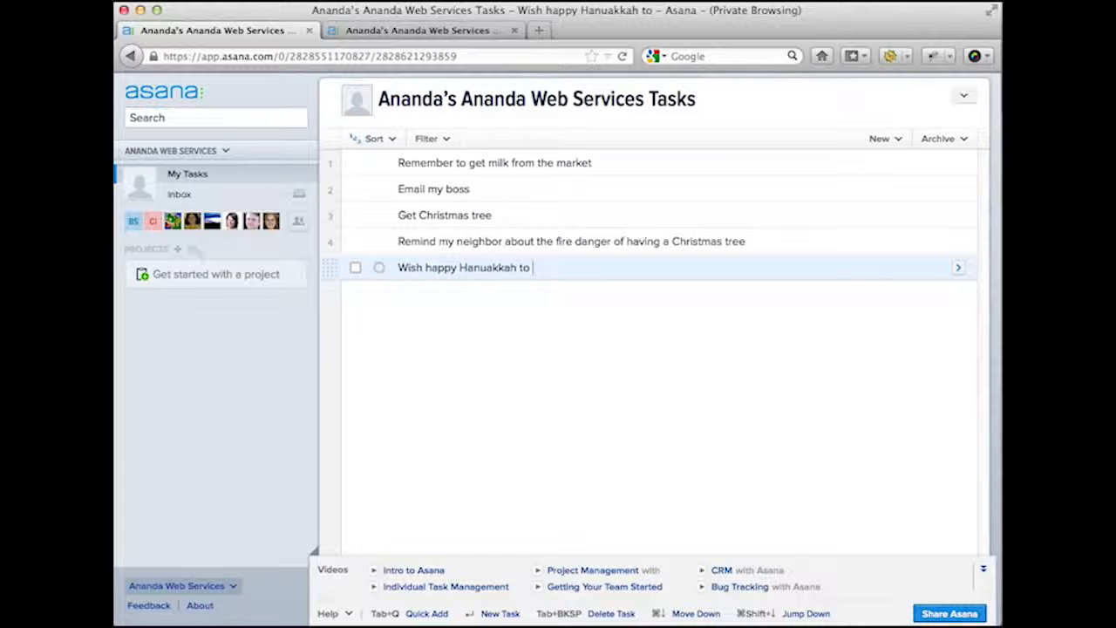
pyautogui.write(' my co-worker')
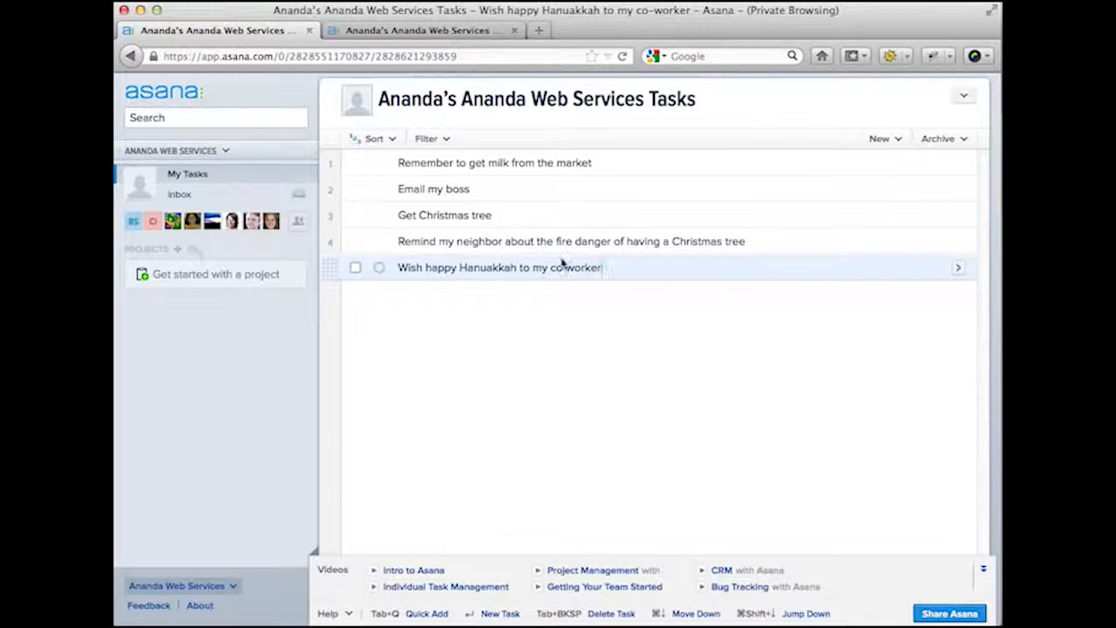
pyautogui.click(708, 162)
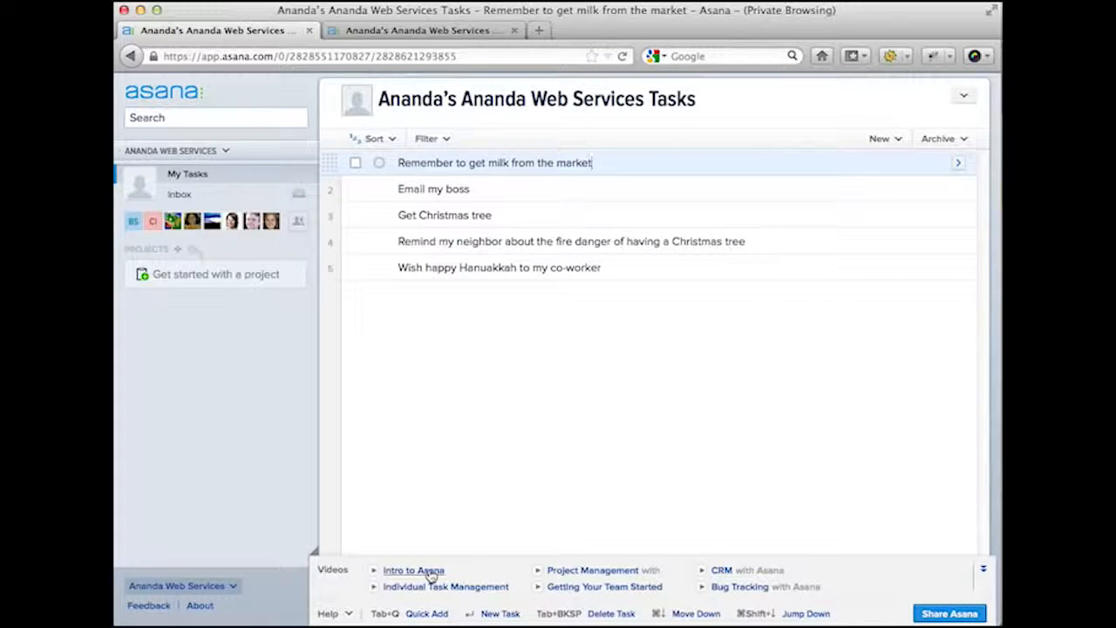
# - Add the note '2% milk' to the milk task
pyautogui.click(959, 166)
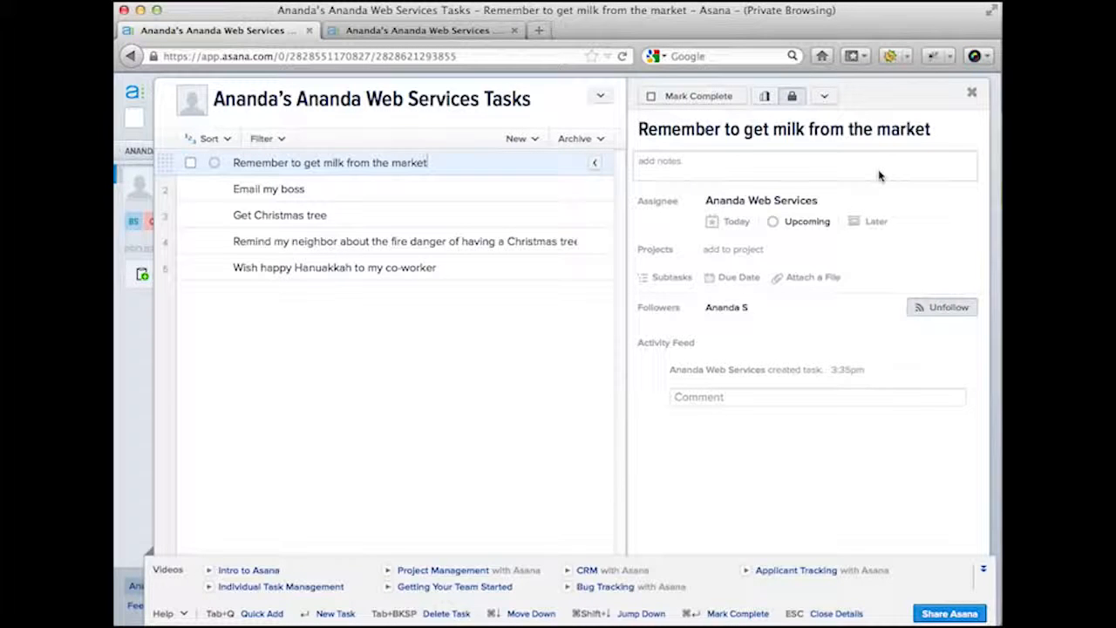
pyautogui.click(821, 171)
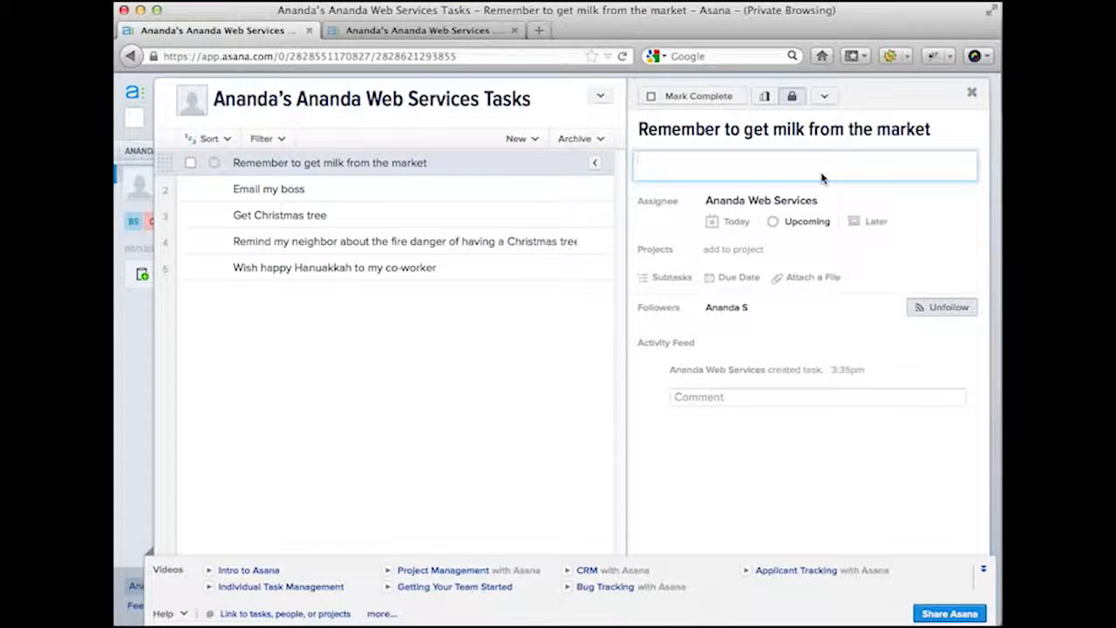
pyautogui.write('2% milk')
pyautogui.press('Return')
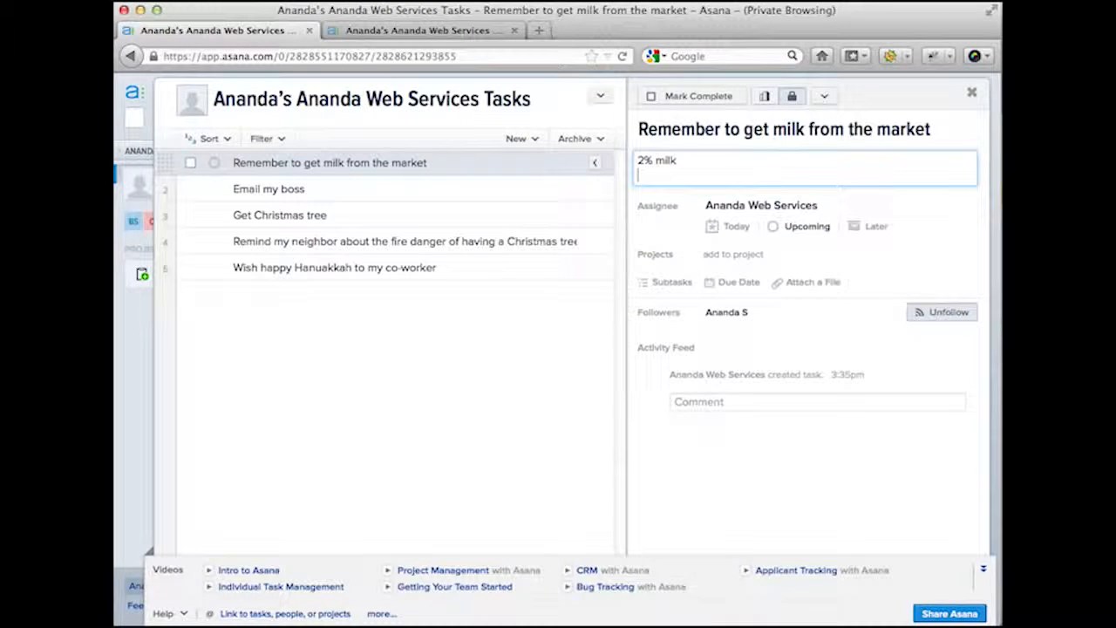
# - Give 'Email my boss' notes on quarterly progress and Christmas tree decoration advice, then close details
pyautogui.click(519, 185)
pyautogui.click(692, 169)
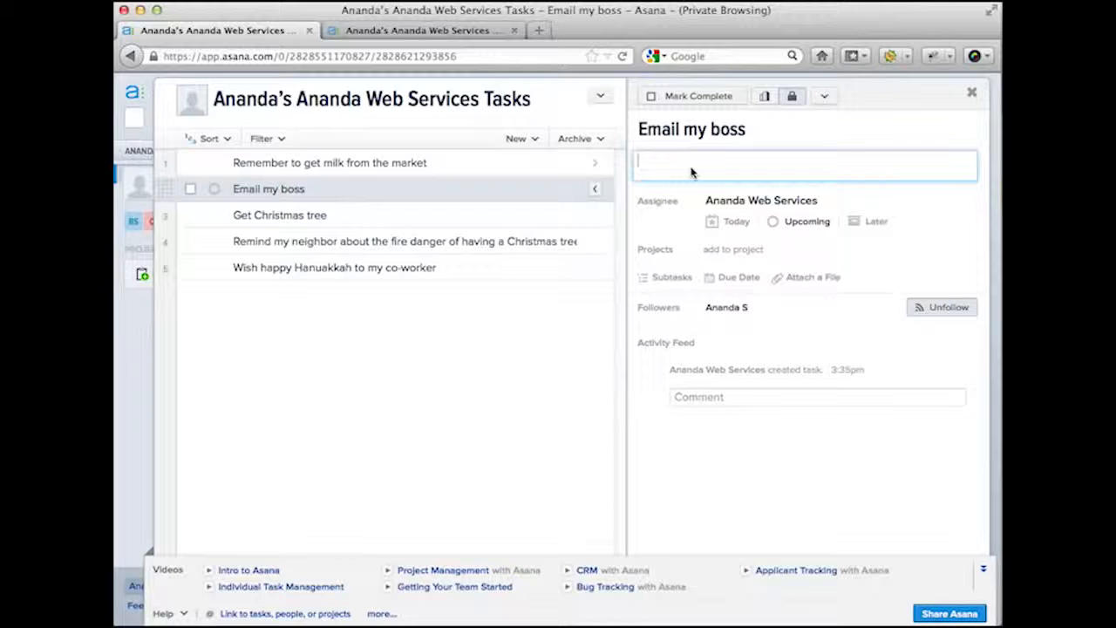
pyautogui.write('- Talk about my ')
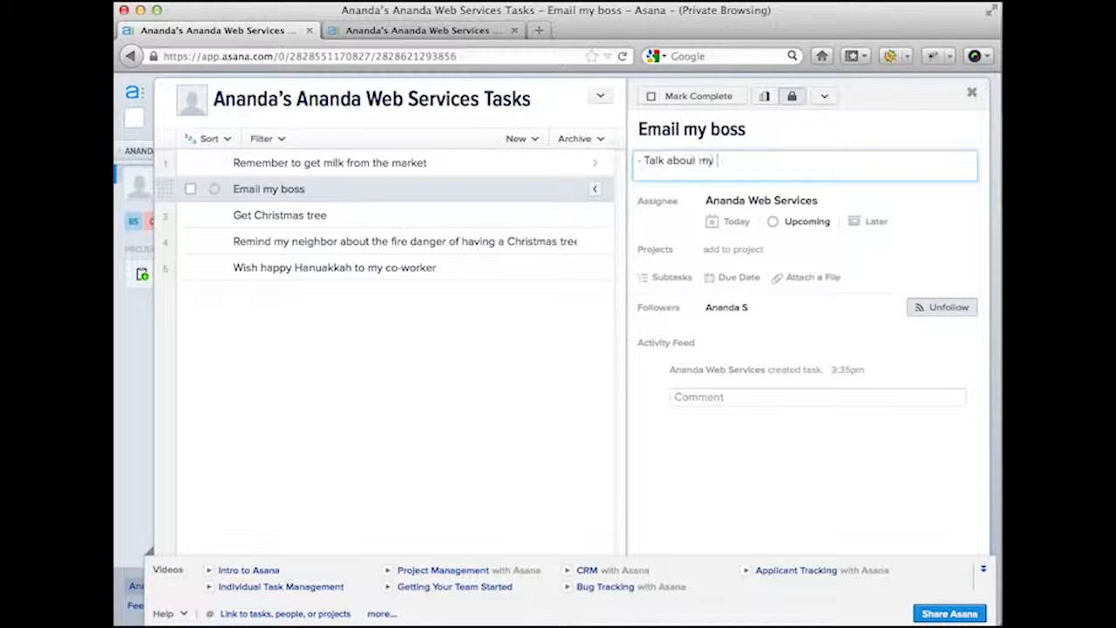
pyautogui.write('progress this quar')
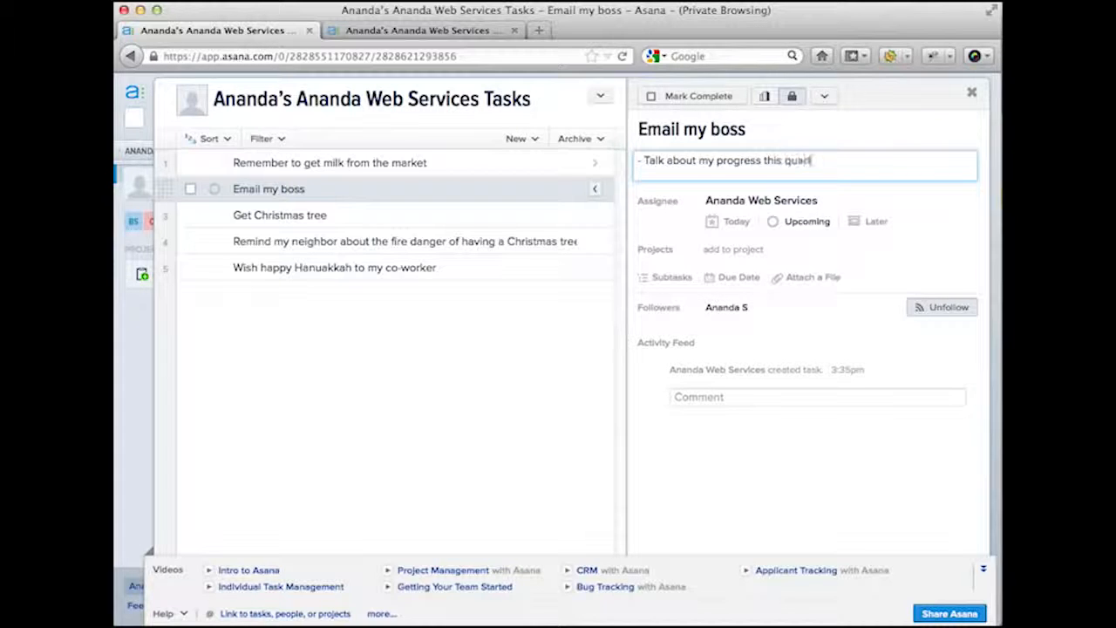
pyautogui.write('ter')
pyautogui.press('Return')
pyautogui.write('- ')
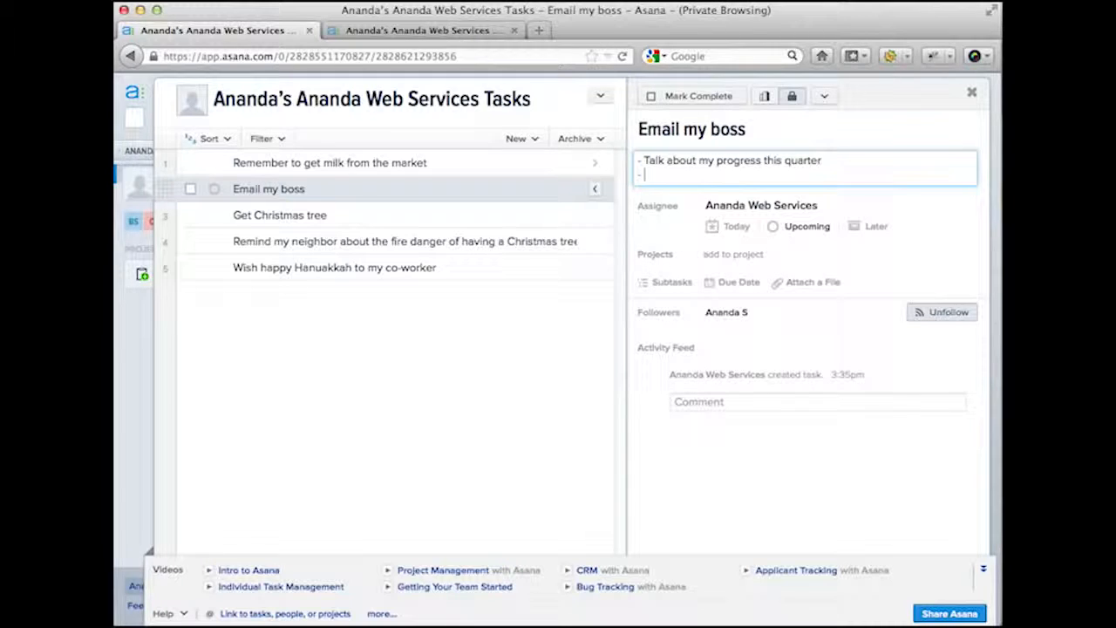
pyautogui.write('Ask for advice on the ')
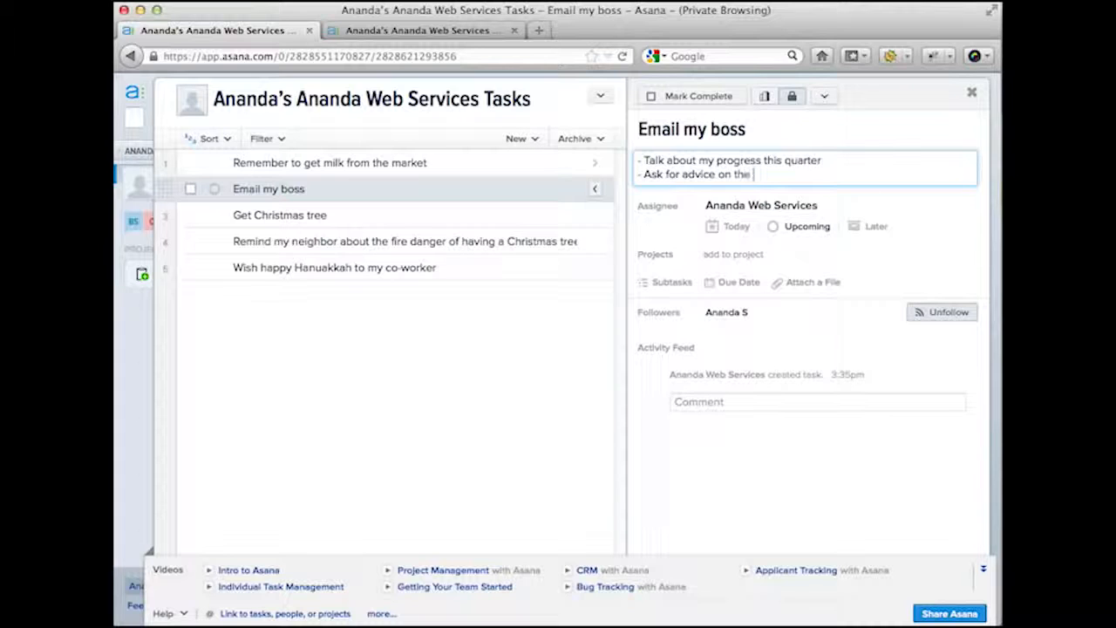
pyautogui.write('Christ')
pyautogui.press('BackSpace')
pyautogui.press('BackSpace')
pyautogui.press('BackSpace')
pyautogui.press('BackSpace')
pyautogui.write('ice on the Christmas tree decoration')
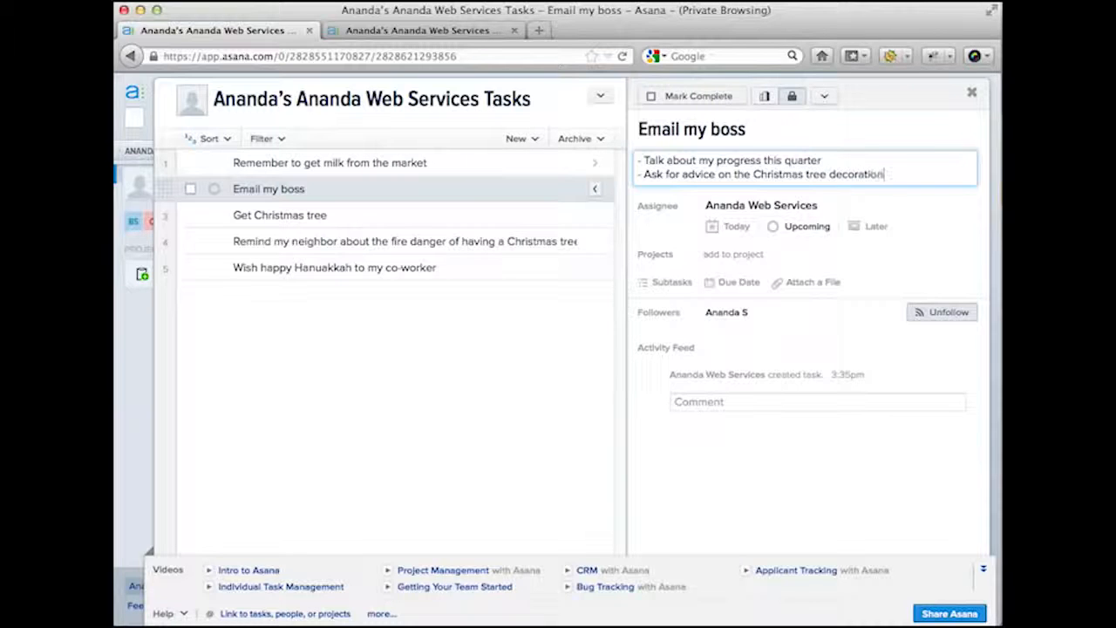
pyautogui.press('Return')
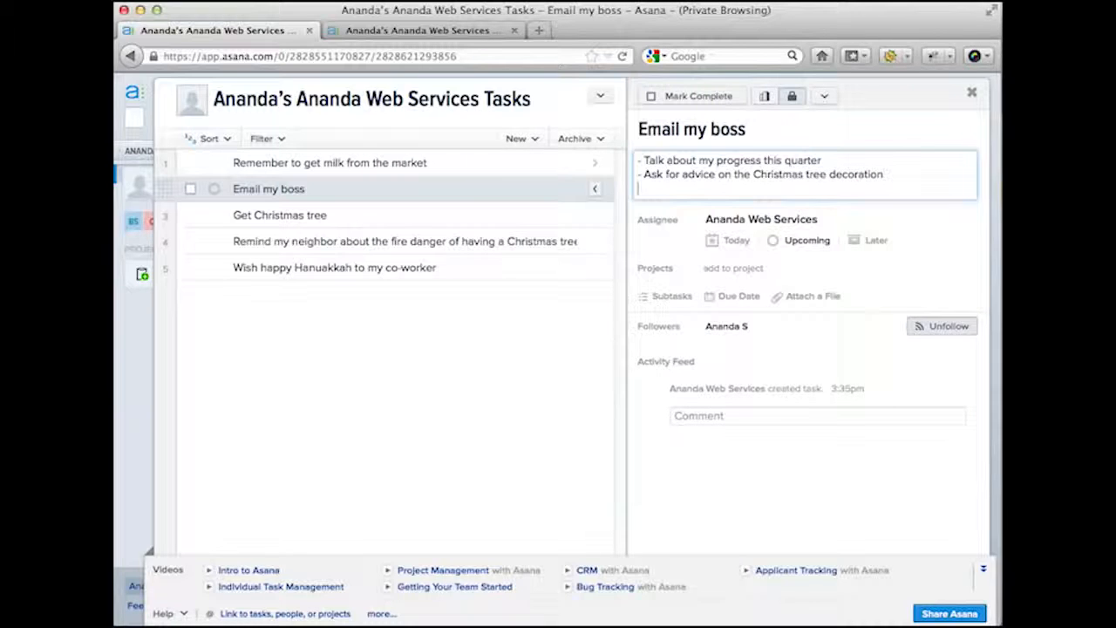
pyautogui.press('BackSpace')
pyautogui.press('BackSpace')
pyautogui.press('BackSpace')
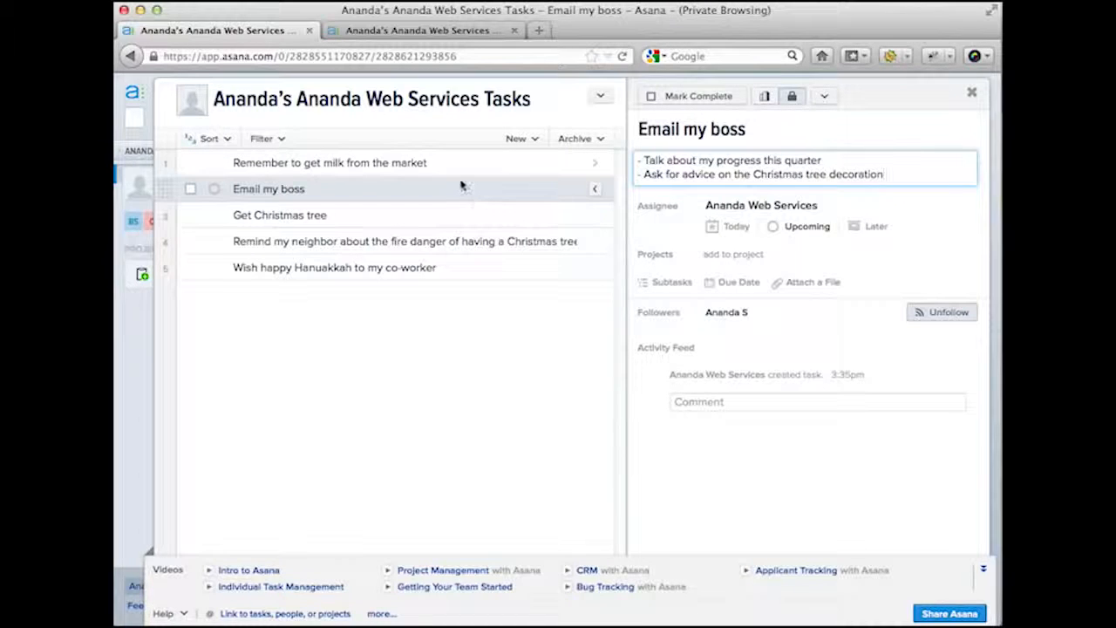
pyautogui.click(431, 163)
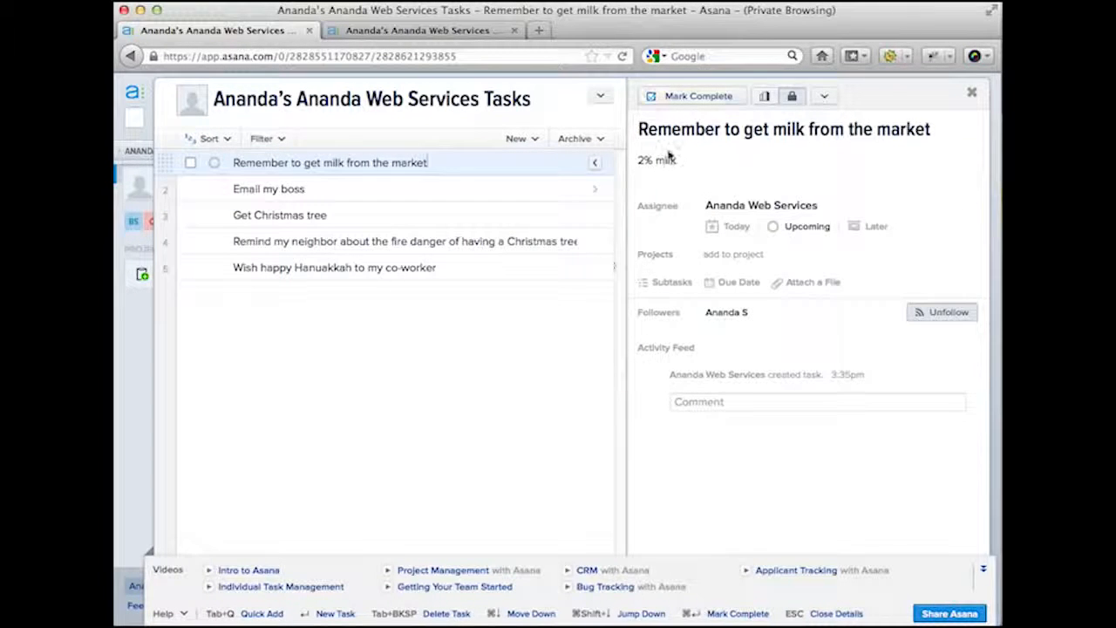
pyautogui.click(598, 165)
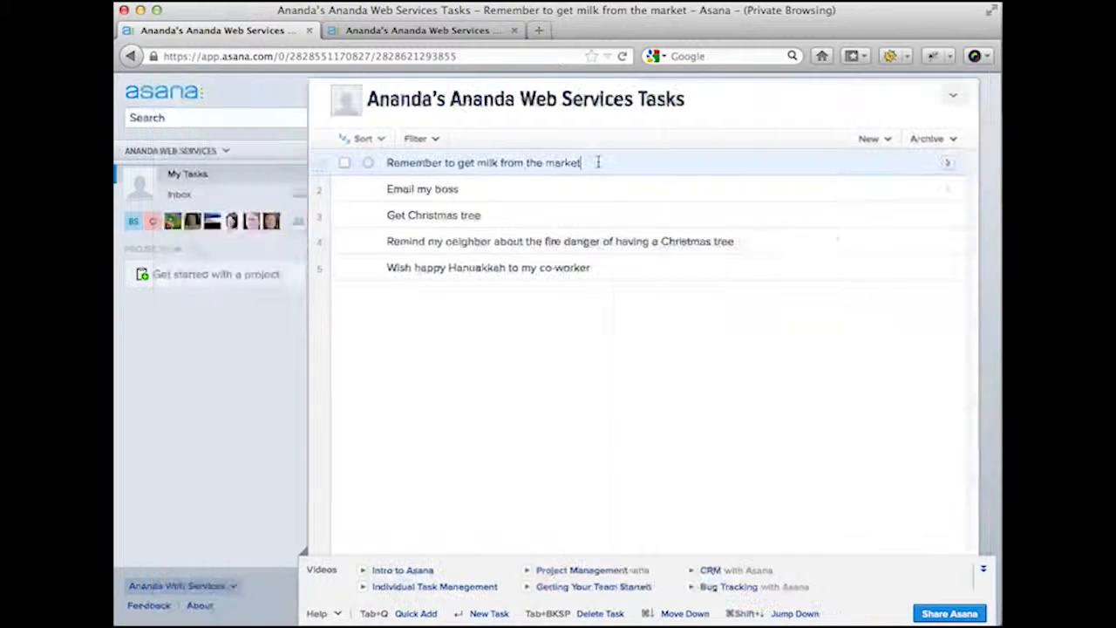
# - Check off 'Remember to get milk from the market' as complete
pyautogui.click(355, 166)
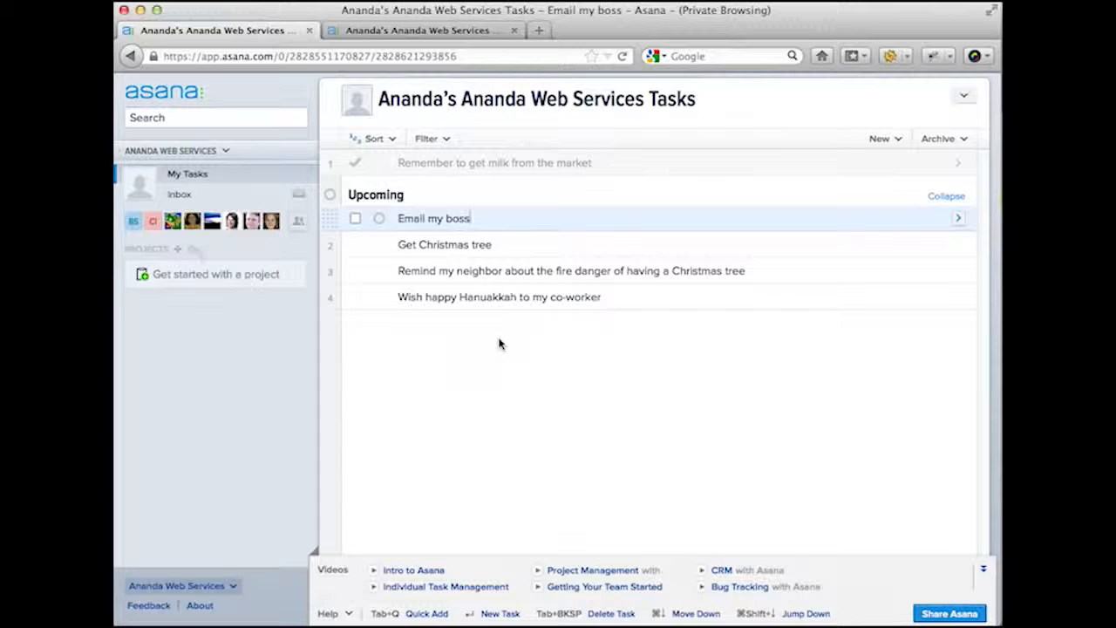
# - Schedule 'Email my boss' and 'Get Christmas tree' for Today
pyautogui.click(957, 223)
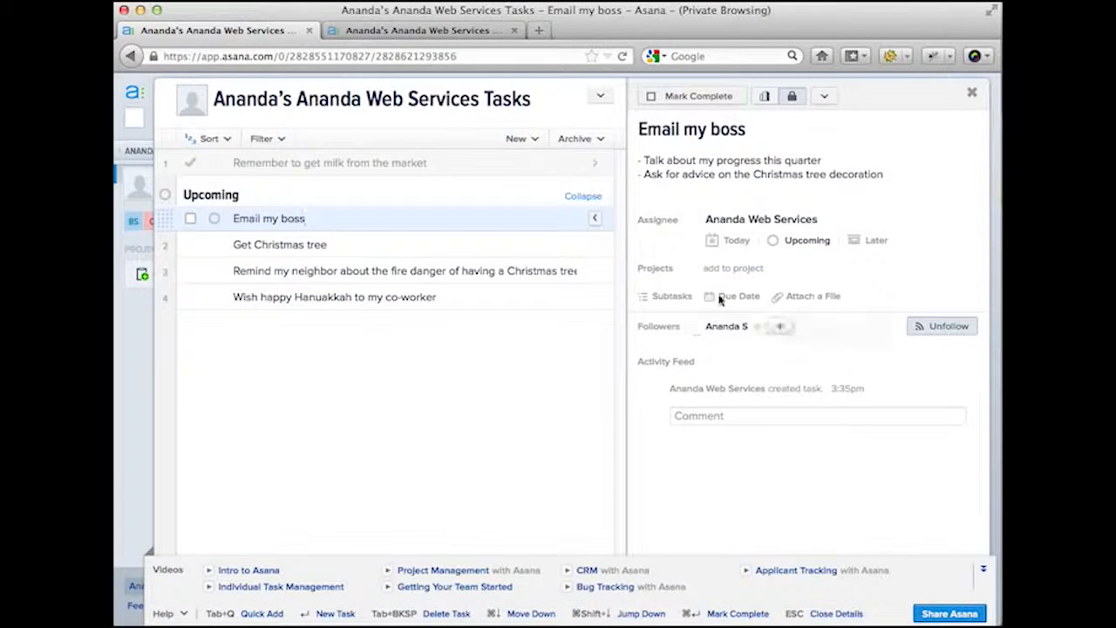
pyautogui.click(723, 241)
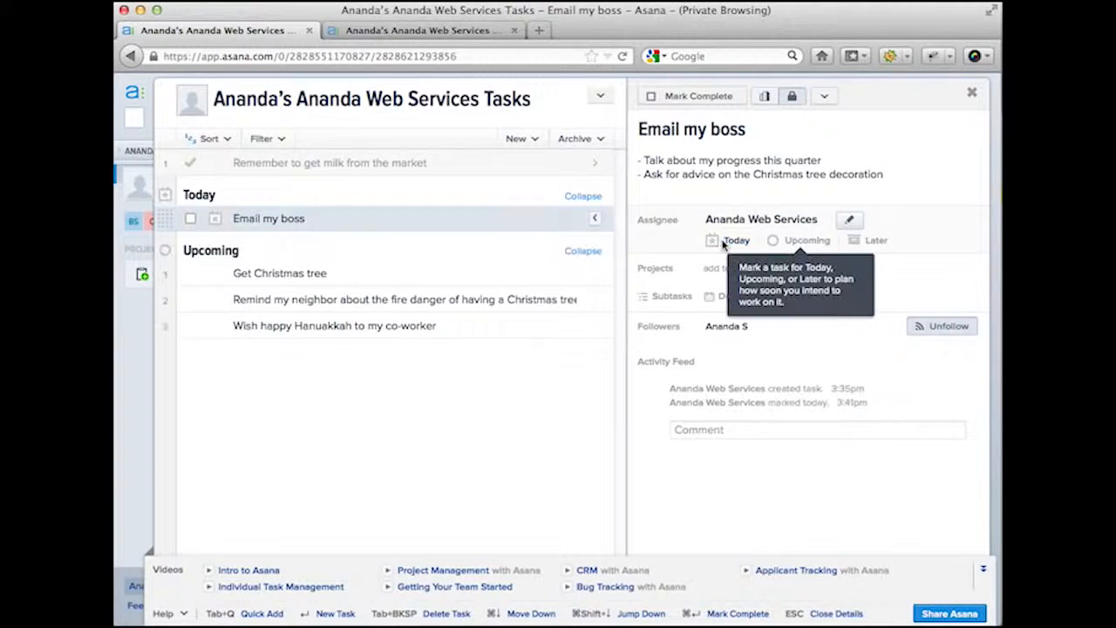
pyautogui.moveTo(199, 195)
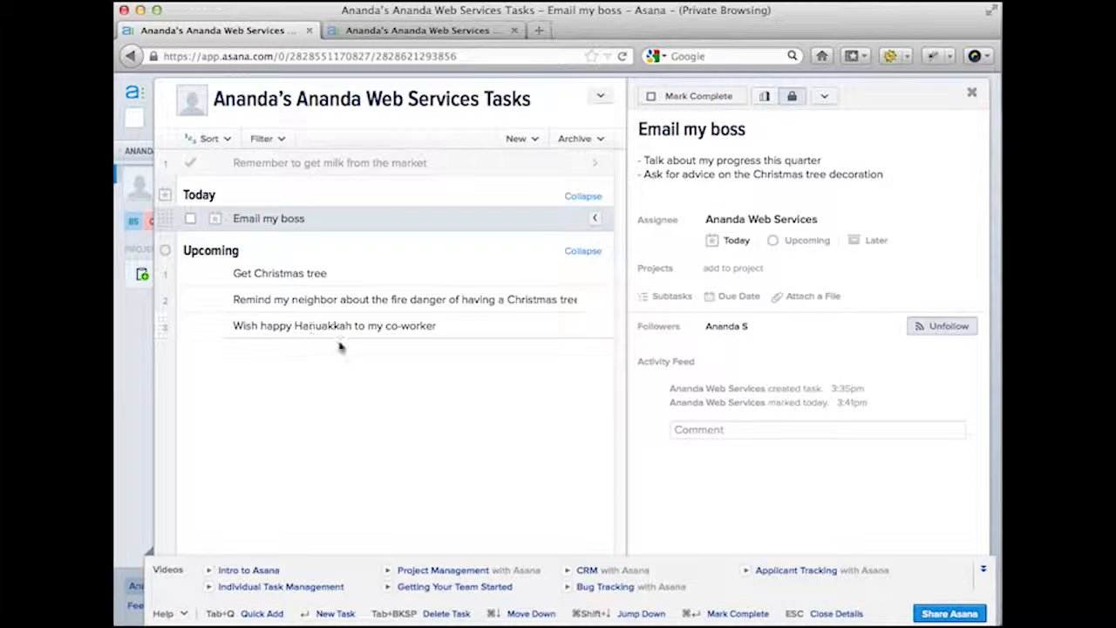
pyautogui.click(288, 274)
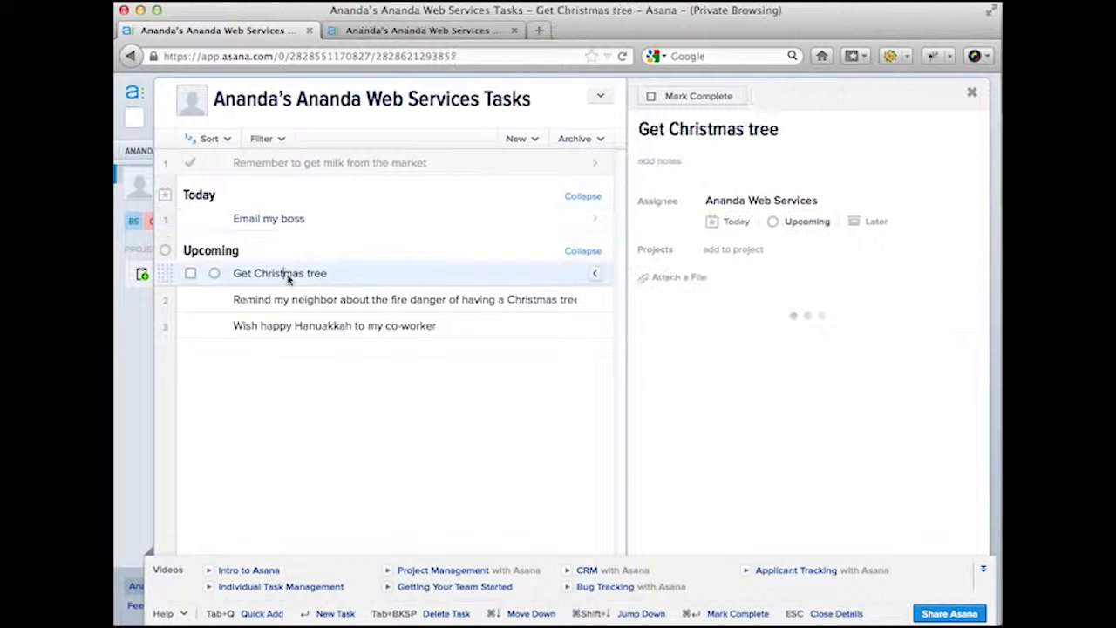
pyautogui.click(739, 223)
# - Move the Hanukkah greeting task to Later and check the Later section
pyautogui.click(342, 299)
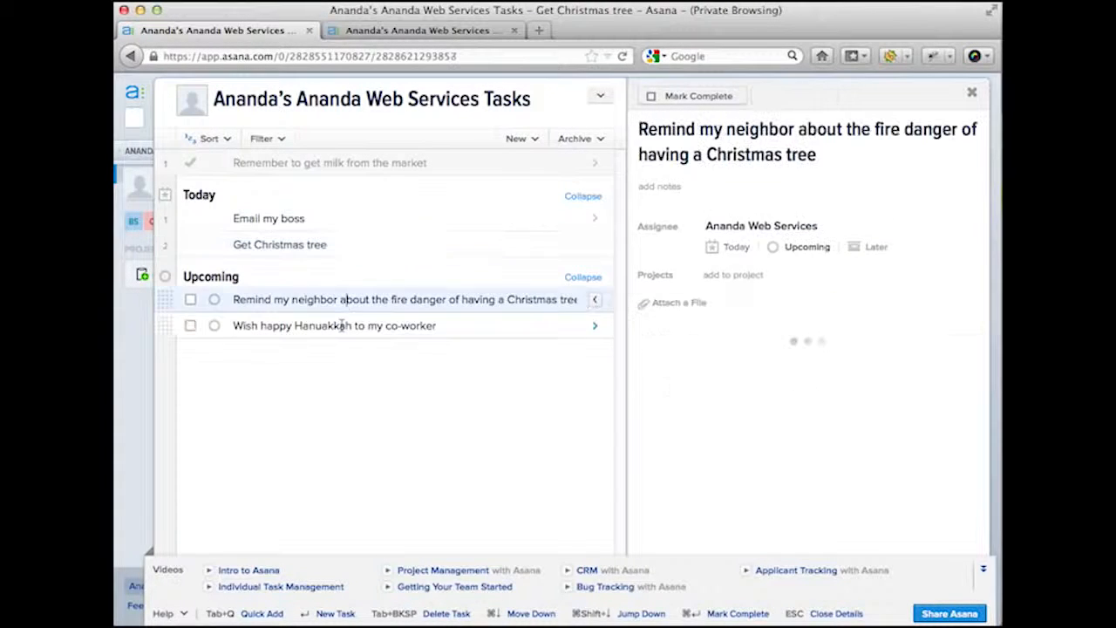
pyautogui.click(341, 325)
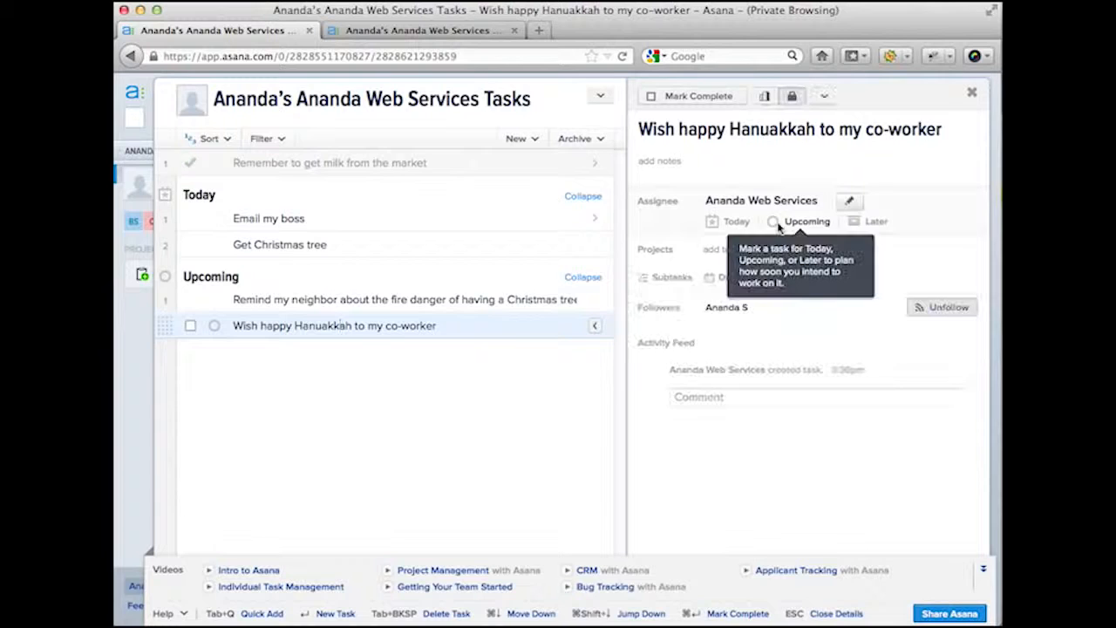
pyautogui.click(877, 223)
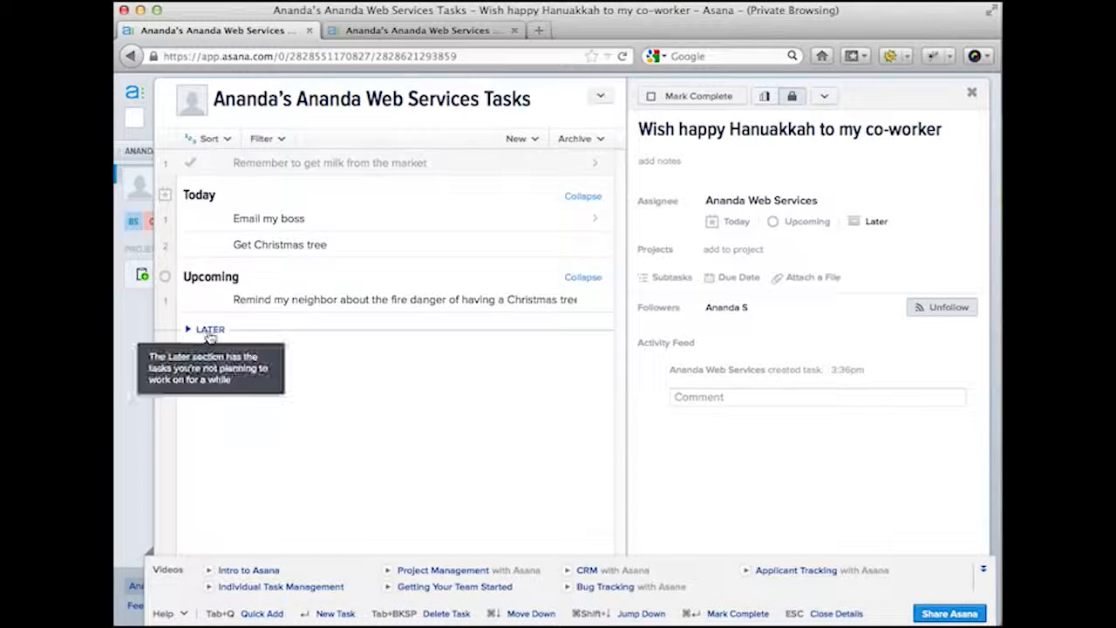
pyautogui.click(209, 336)
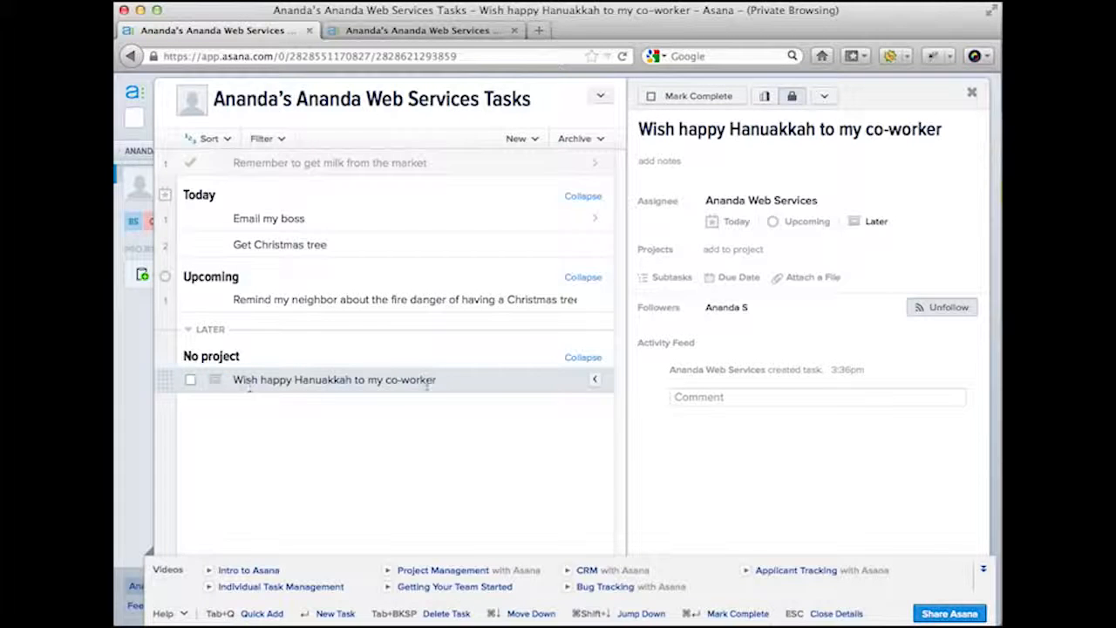
pyautogui.click(211, 329)
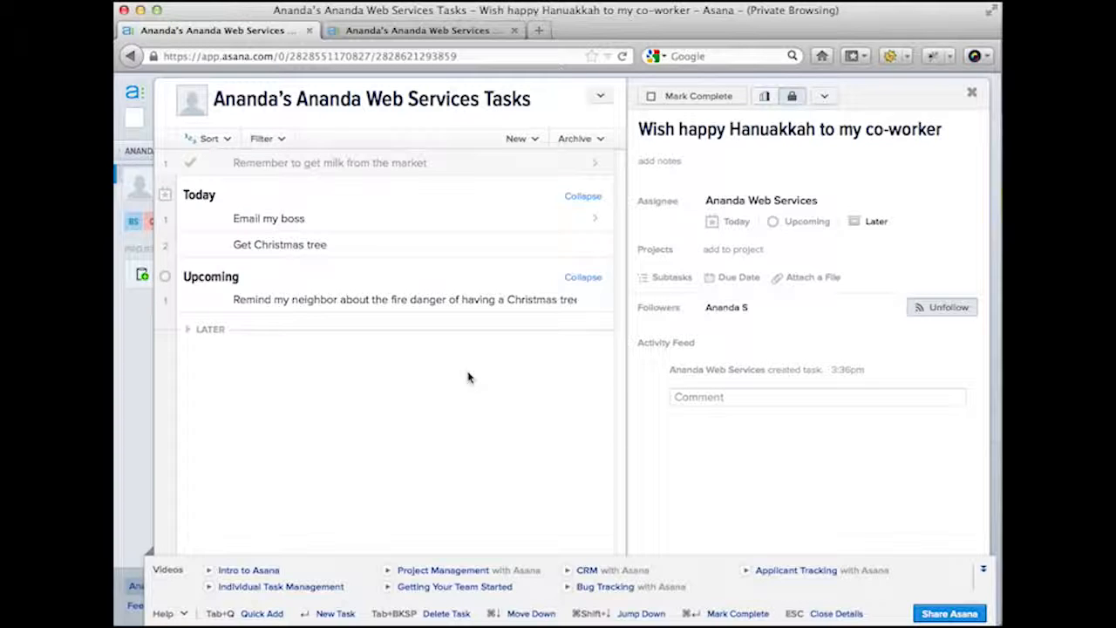
pyautogui.click(288, 220)
# - Mark 'Email my boss' complete and add a task to email a contact below Get Christmas tree
pyautogui.click(191, 218)
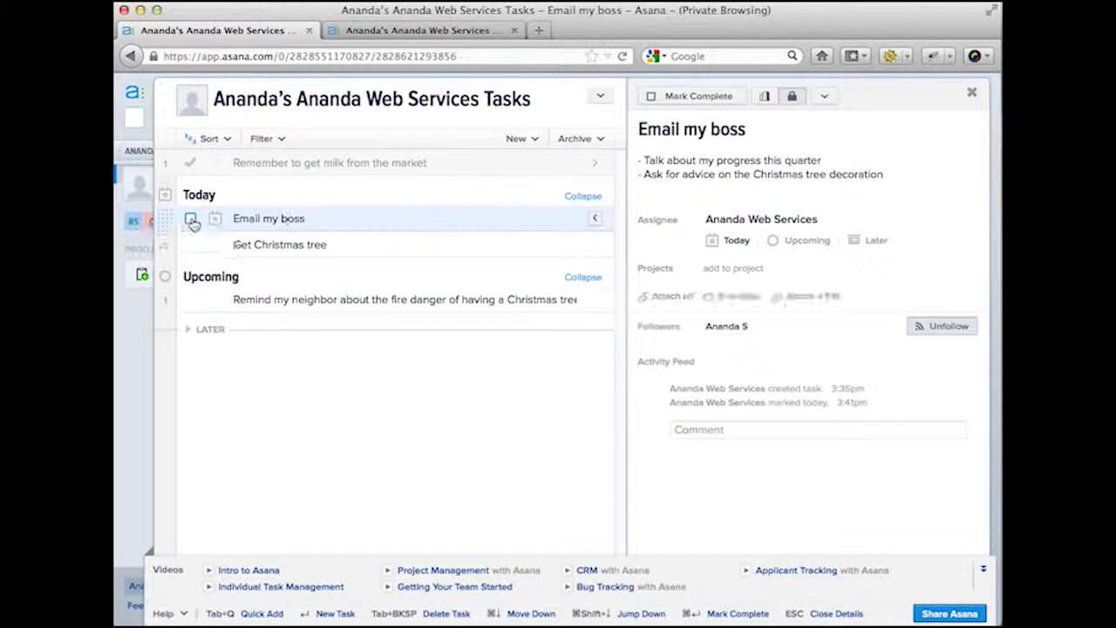
pyautogui.click(357, 244)
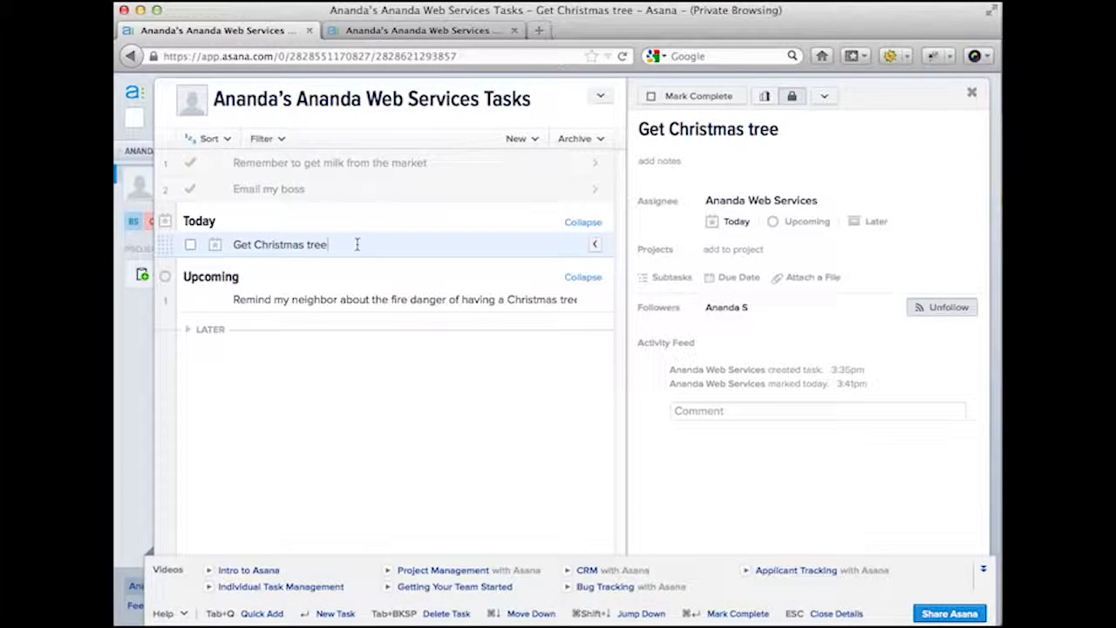
pyautogui.press('Return')
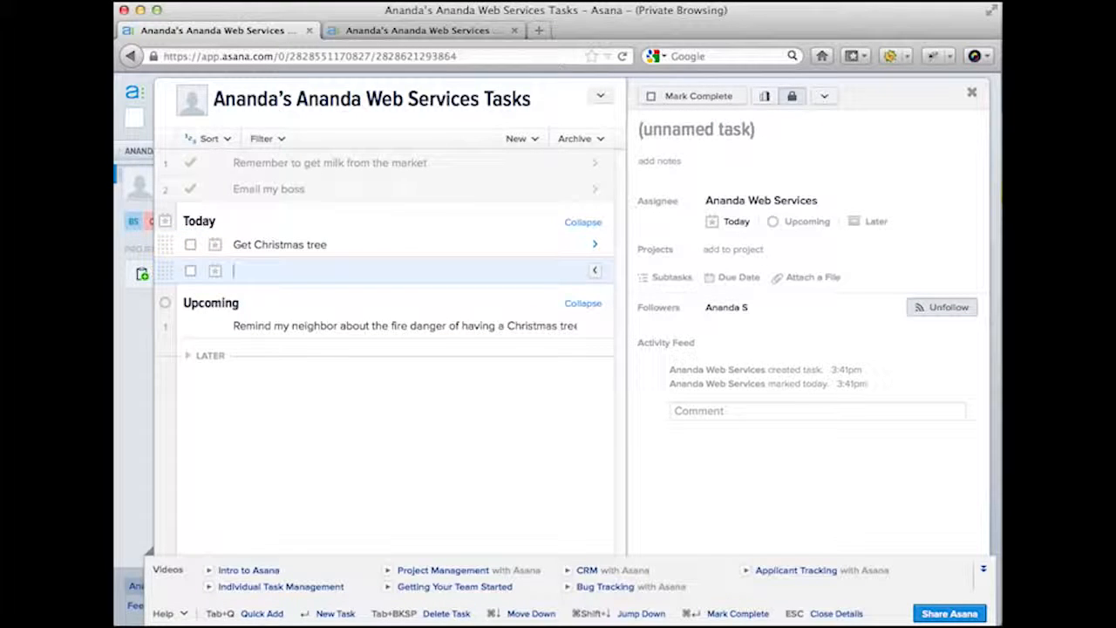
pyautogui.write('Ema')
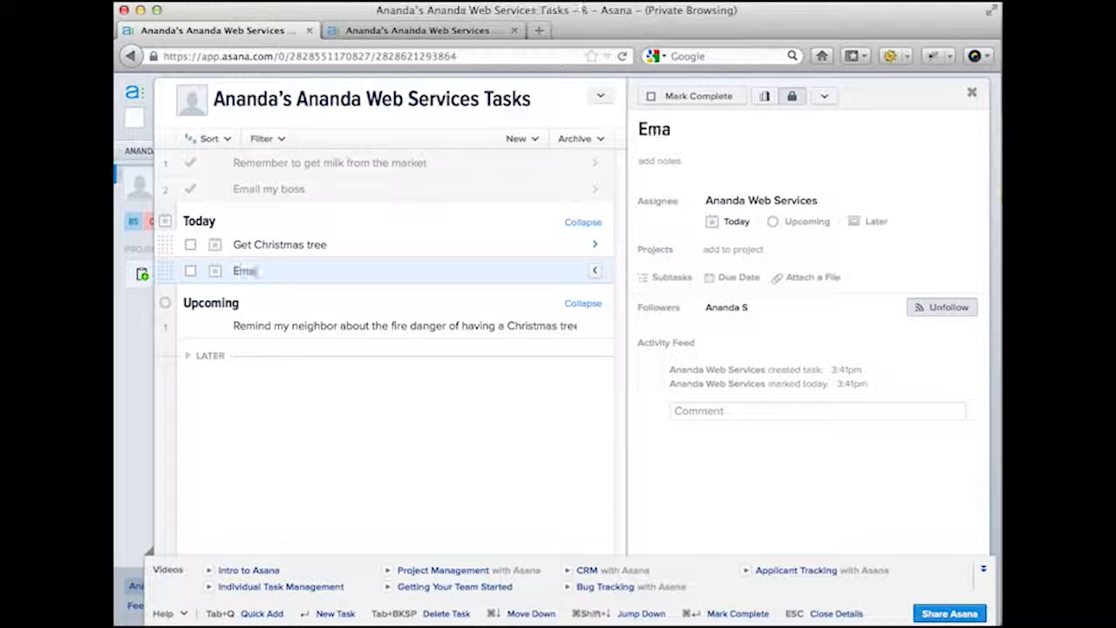
pyautogui.write('il Cindy')
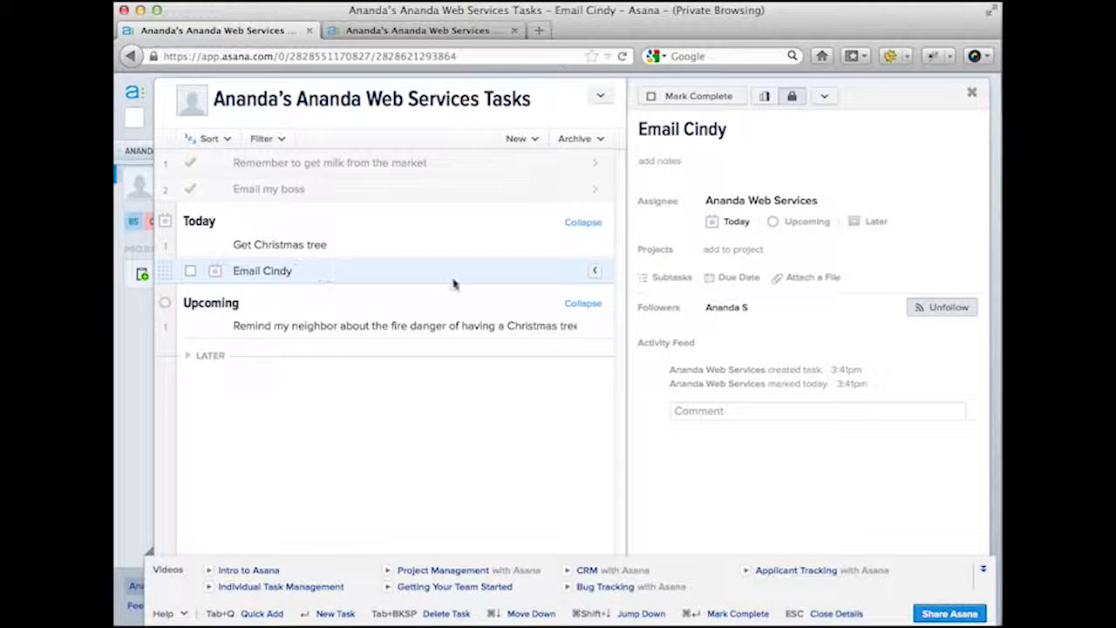
# - Delete the new email-a-contact task from Today
pyautogui.click(827, 96)
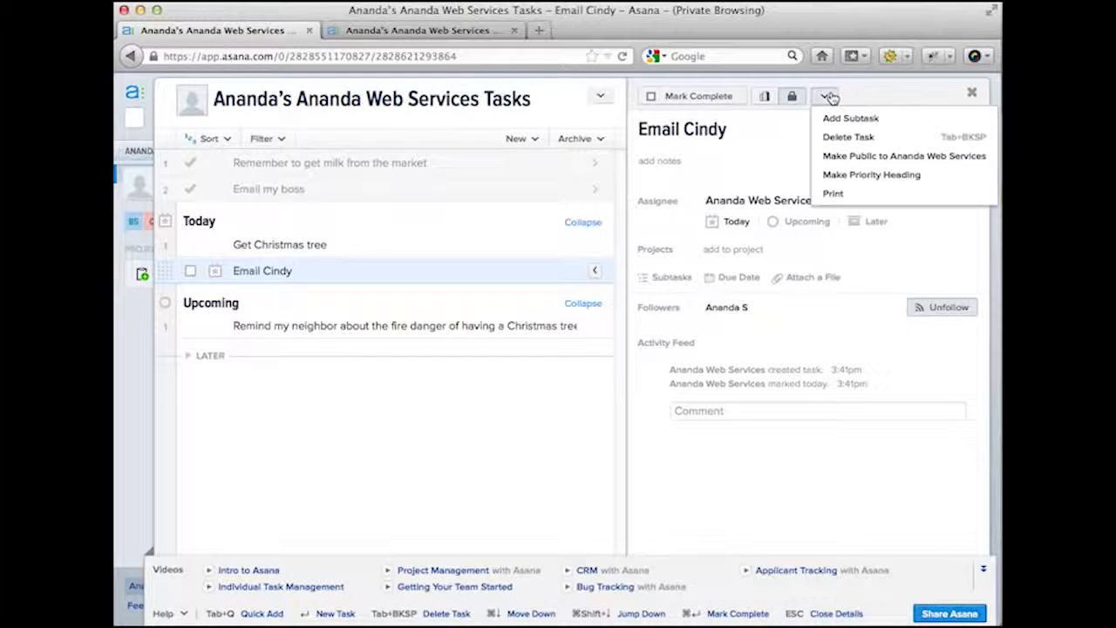
pyautogui.click(842, 137)
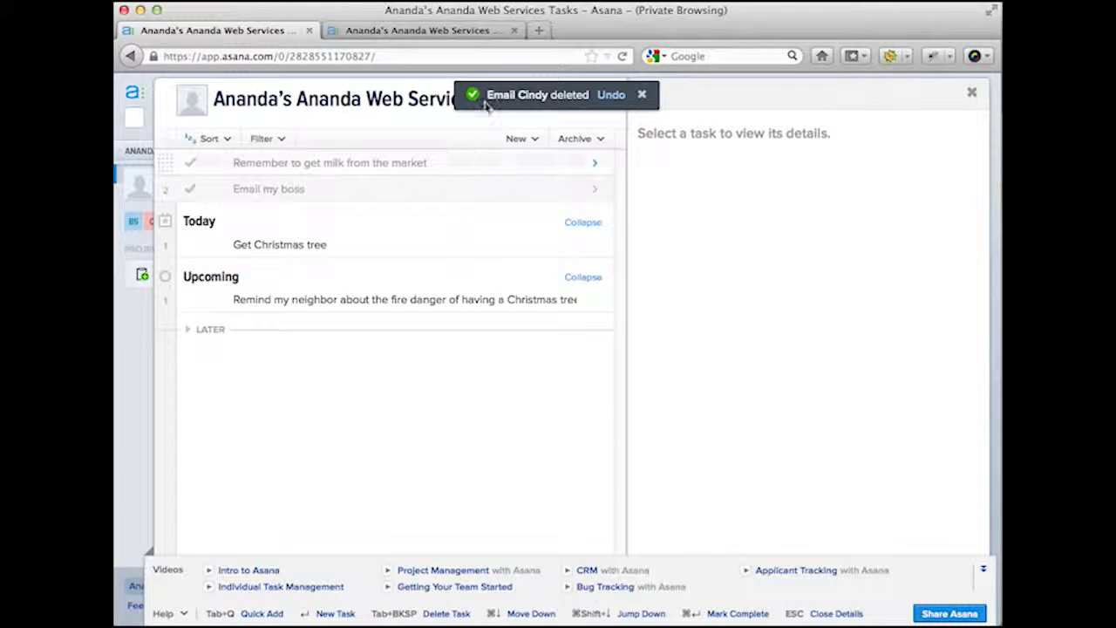
pyautogui.click(611, 95)
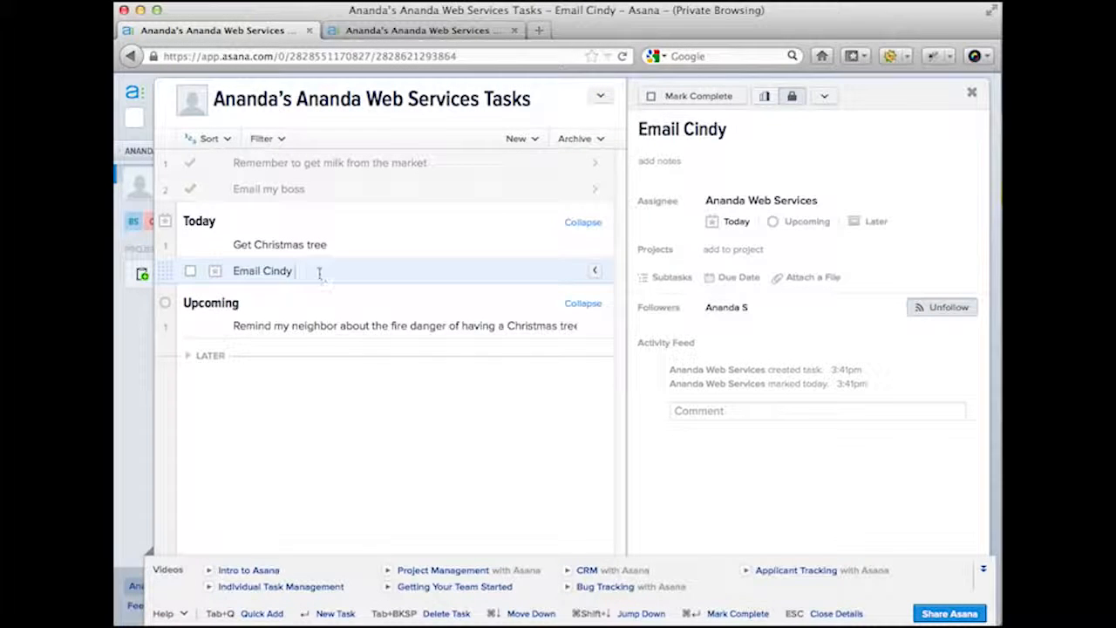
pyautogui.click(823, 95)
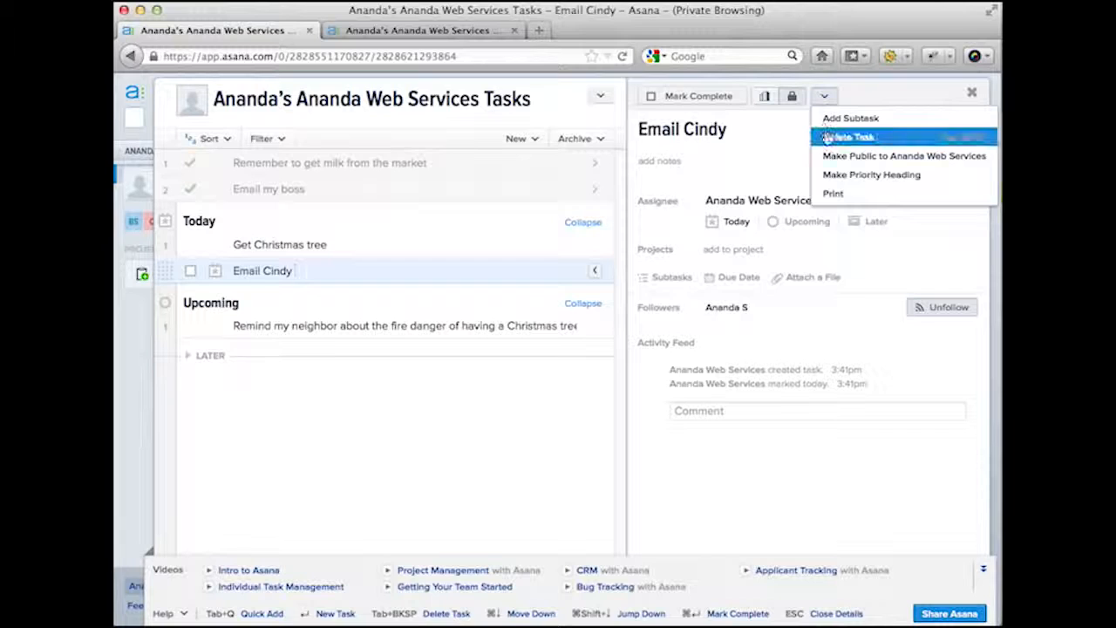
pyautogui.click(829, 136)
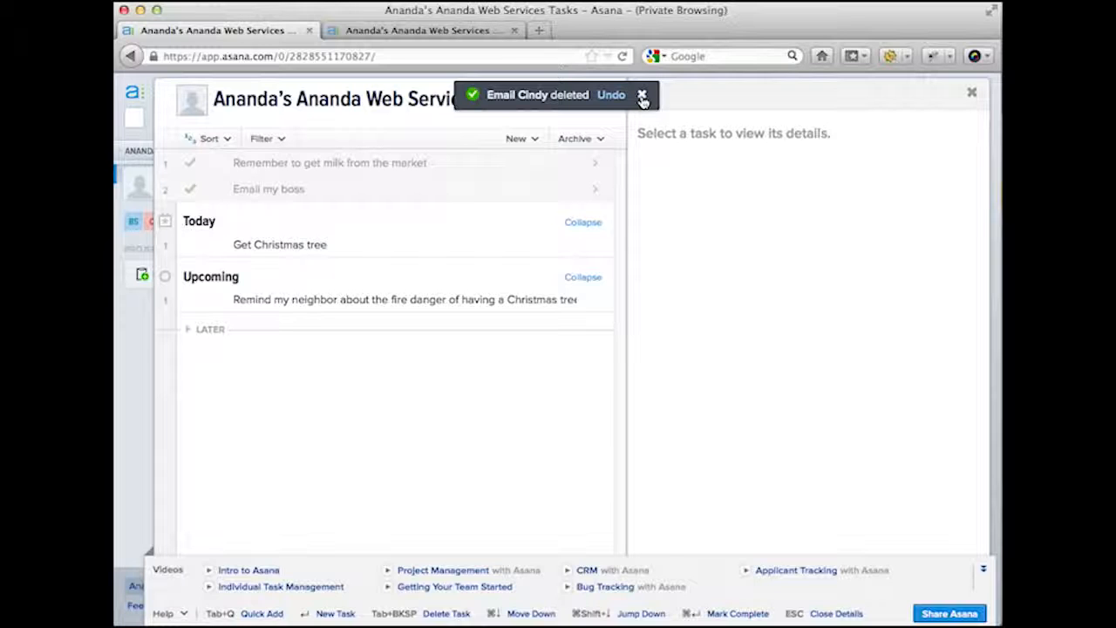
# - Delete the neighbor fire-danger reminder, then undo to restore it
pyautogui.click(469, 299)
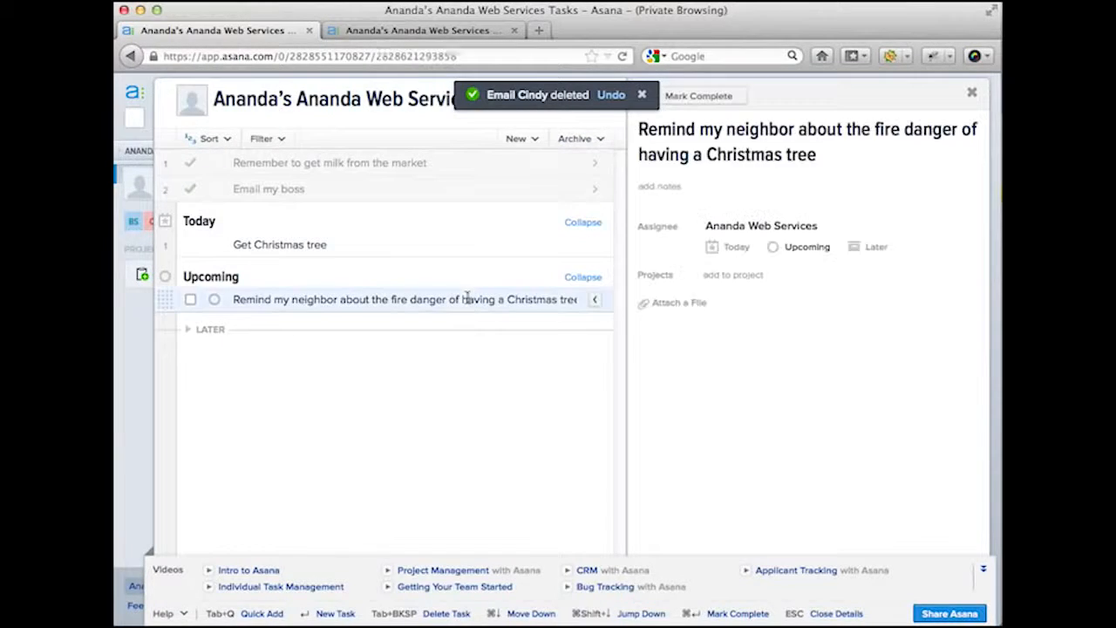
pyautogui.click(829, 98)
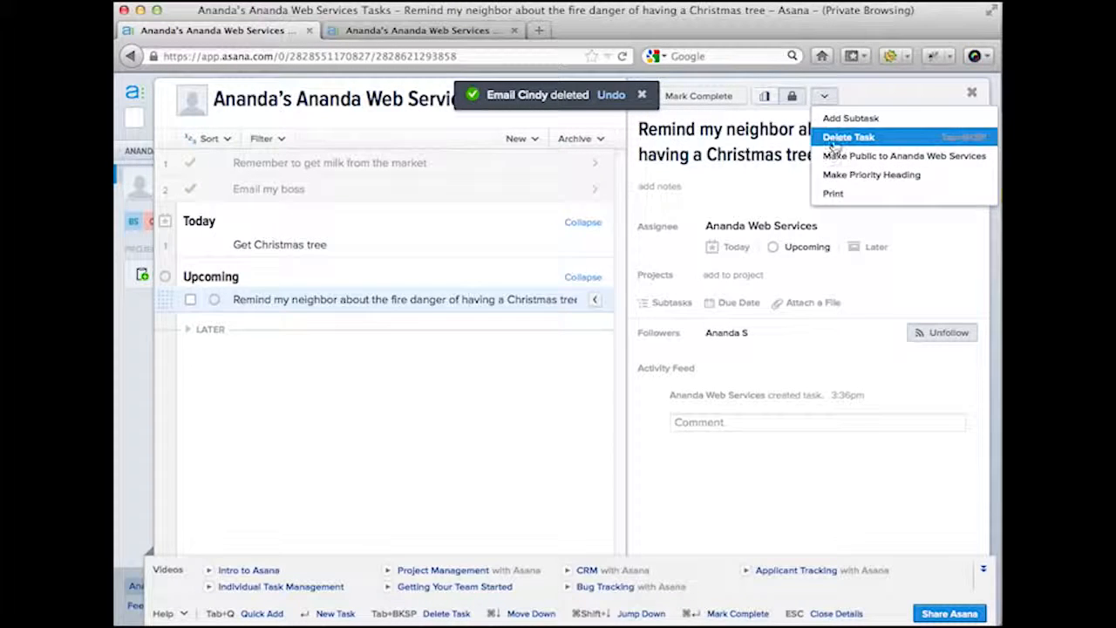
pyautogui.click(833, 138)
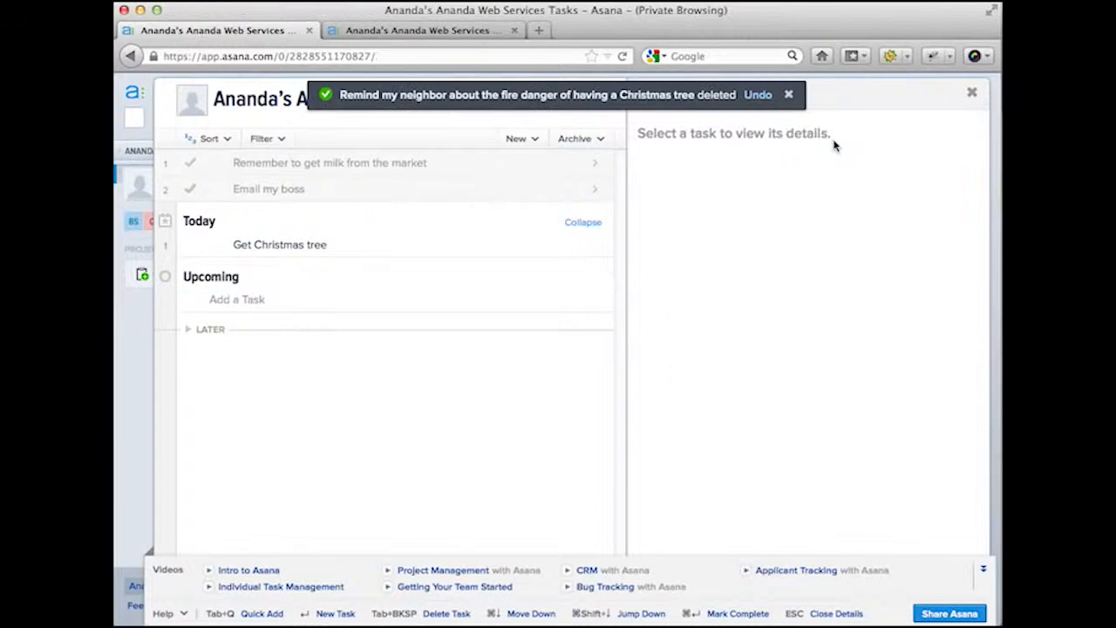
pyautogui.click(758, 96)
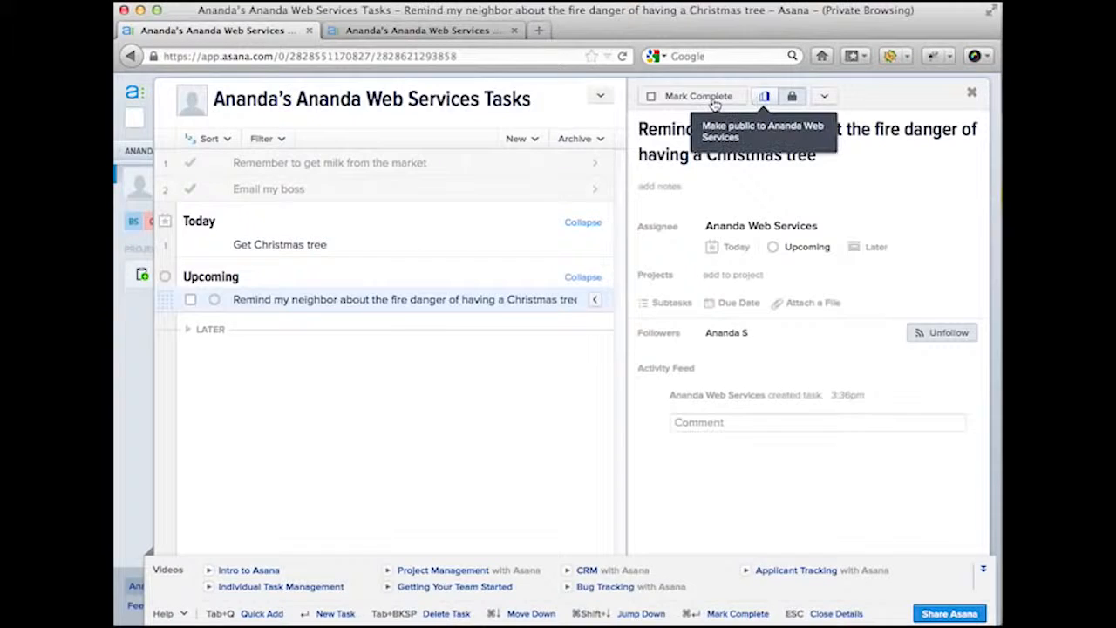
# - Open the details of the Get Christmas tree task under Today
pyautogui.click(417, 255)
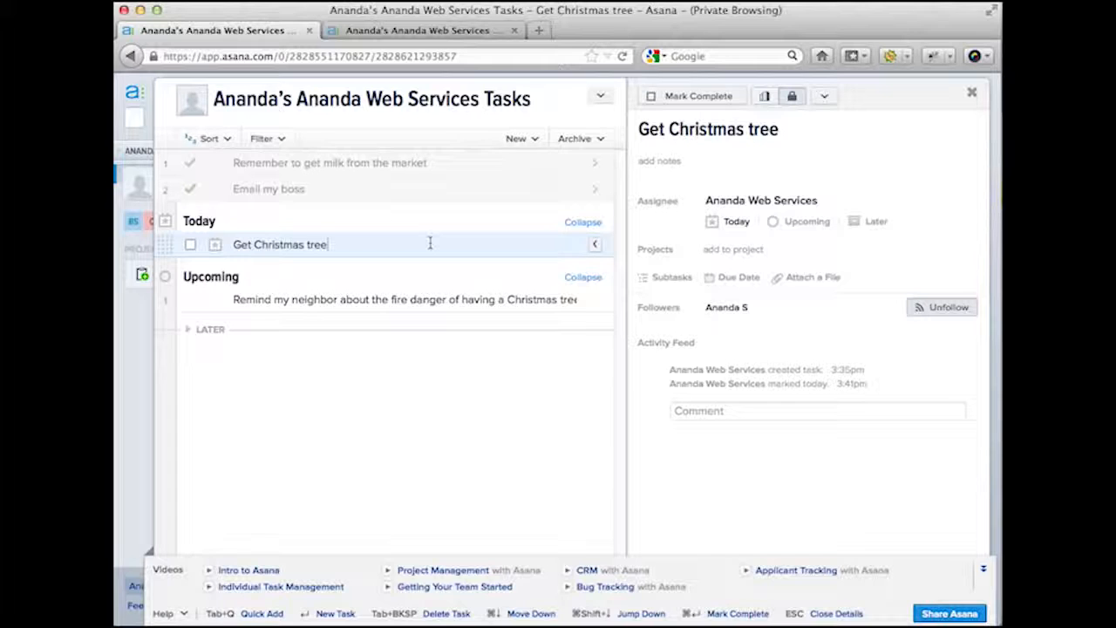
# - Add an Email Y task below Get Christmas tree and clear the stray letters from its name
pyautogui.press('Return')
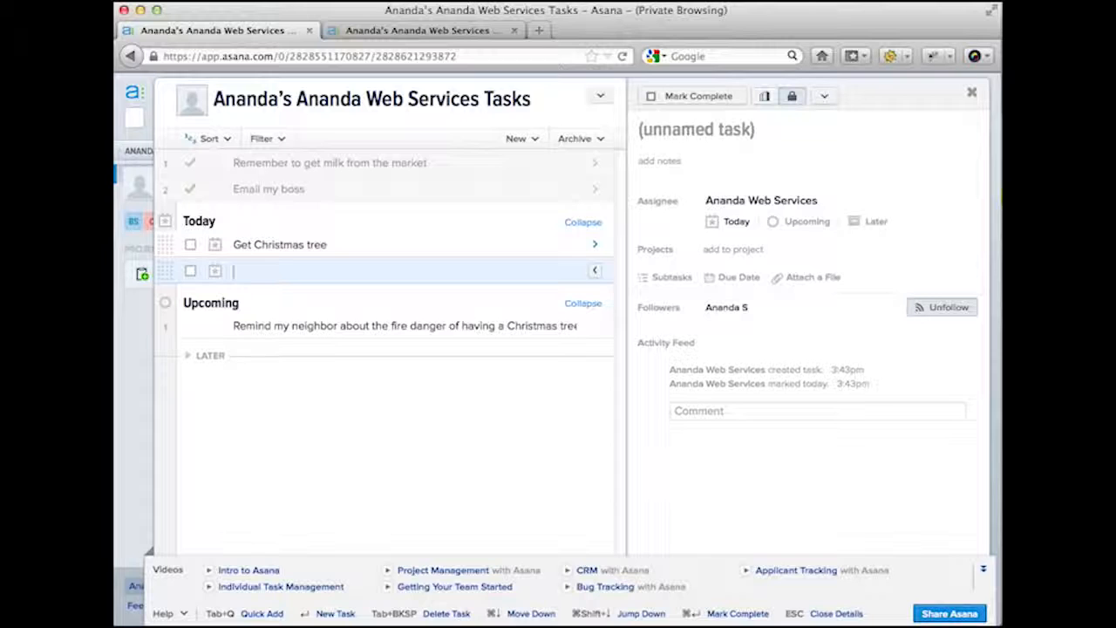
pyautogui.write('Email Y')
pyautogui.press('Return')
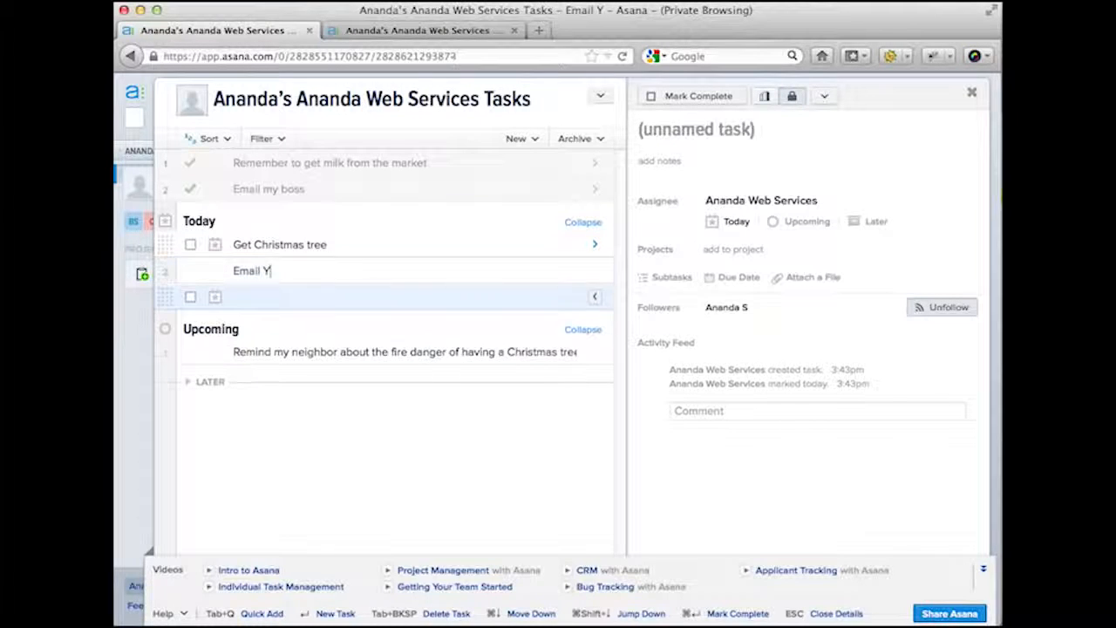
pyautogui.write('Email X')
pyautogui.press('BackSpace')
pyautogui.press('BackSpace')
pyautogui.press('BackSpace')
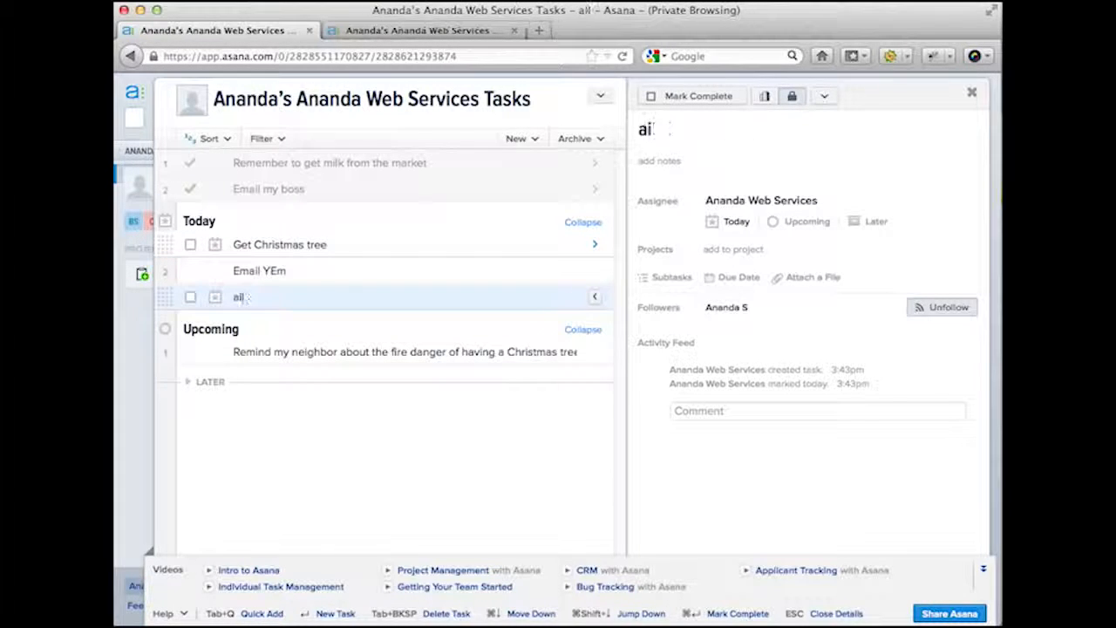
pyautogui.press('BackSpace')
pyautogui.press('BackSpace')
pyautogui.click(379, 271)
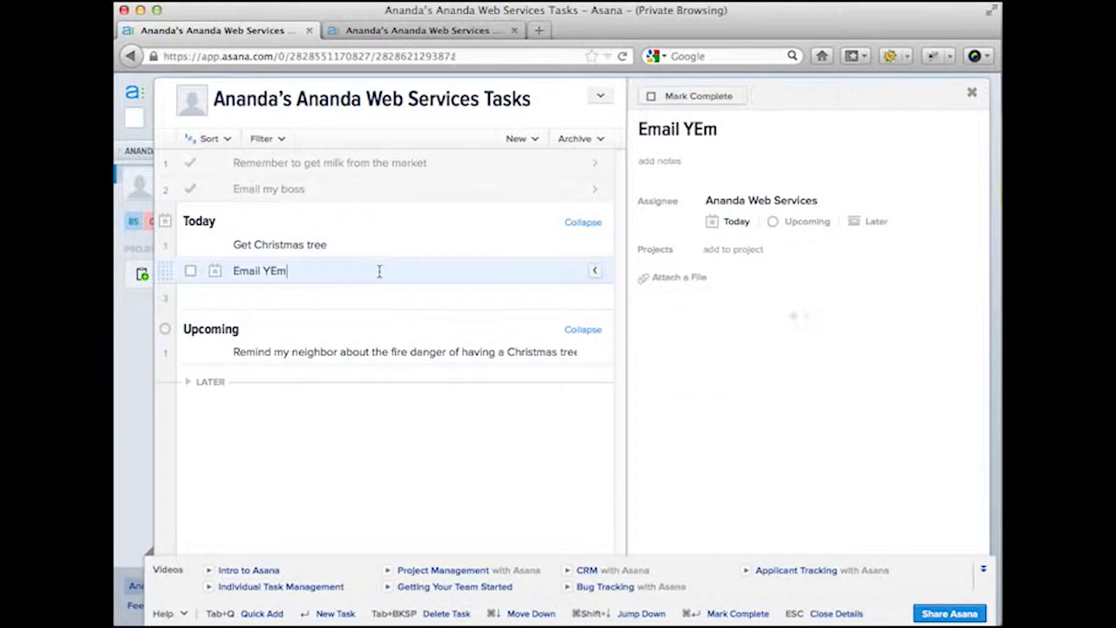
pyautogui.press('BackSpace')
pyautogui.press('BackSpace')
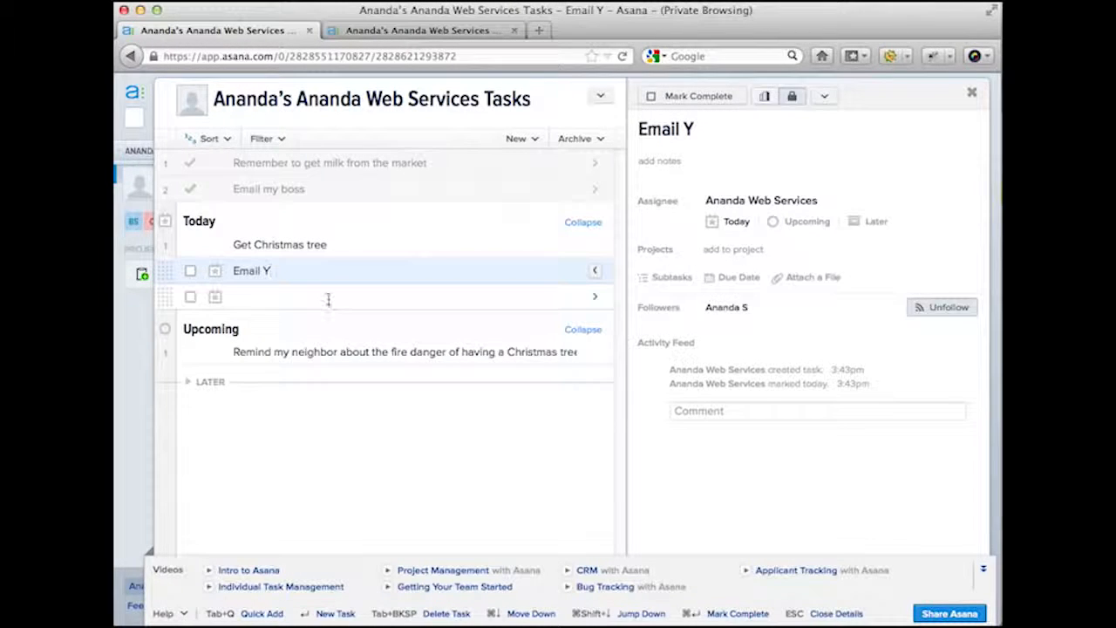
# - Add Email X, Email M and Email Z, trimming Email MEm down to Email M
pyautogui.click(328, 299)
pyautogui.write('Email ')
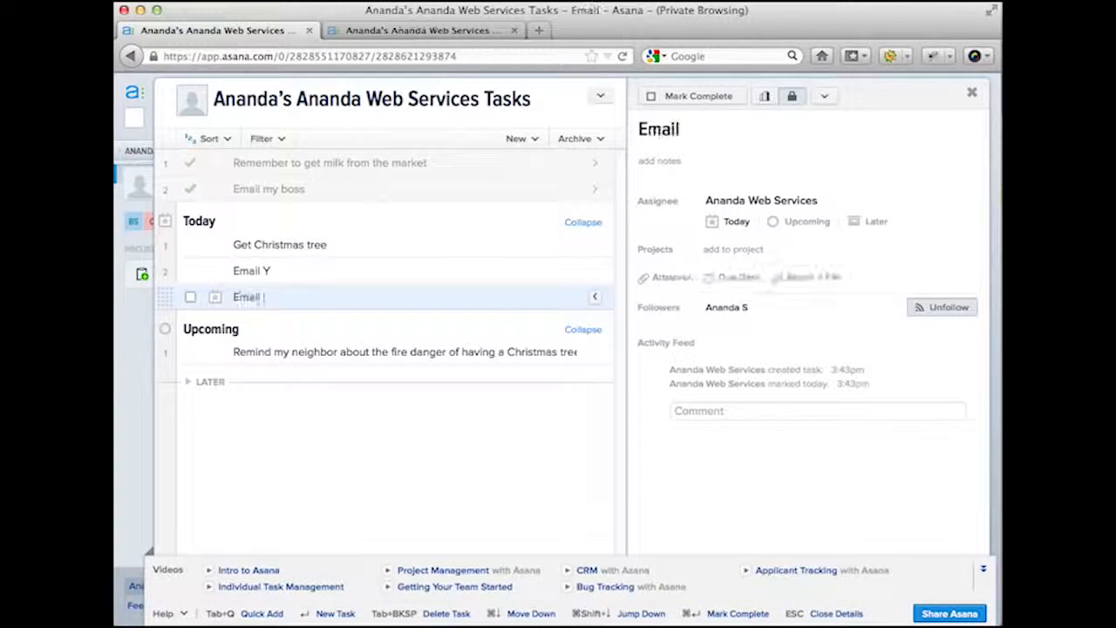
pyautogui.write('X')
pyautogui.press('Return')
pyautogui.write('E')
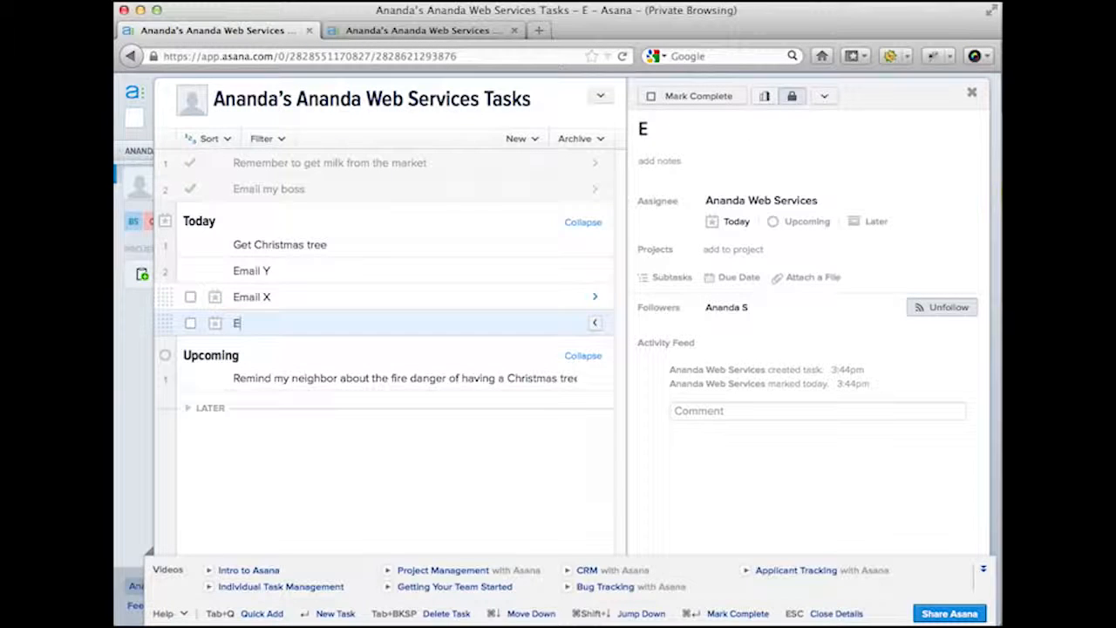
pyautogui.write('mail ME')
pyautogui.press('Return')
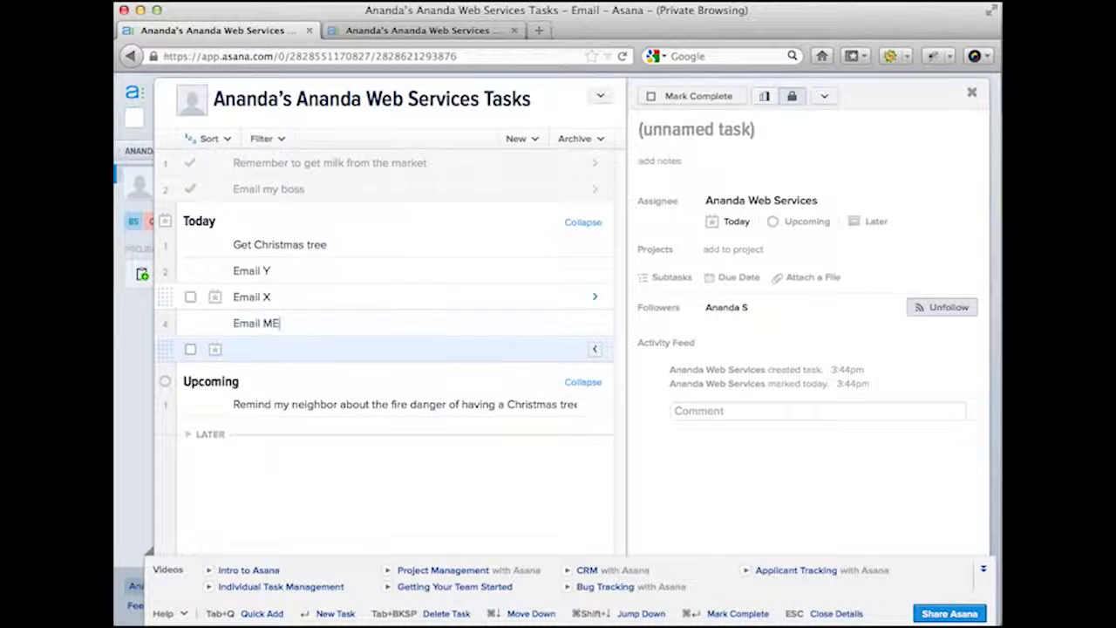
pyautogui.write('mai')
pyautogui.press('BackSpace')
pyautogui.press('BackSpace')
pyautogui.write('Em')
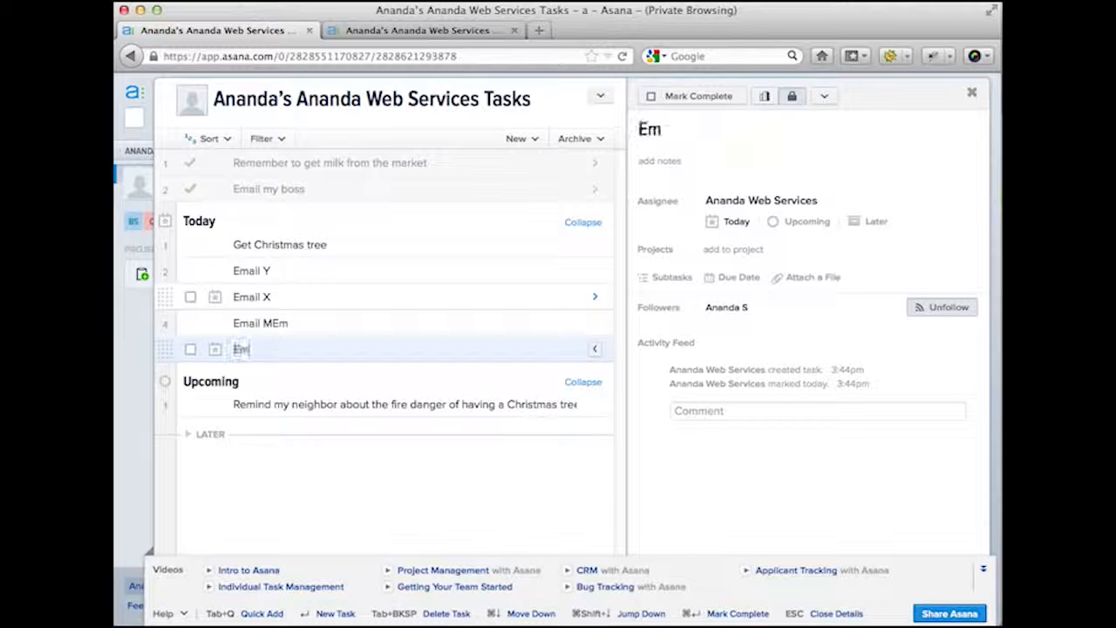
pyautogui.write('ail Z')
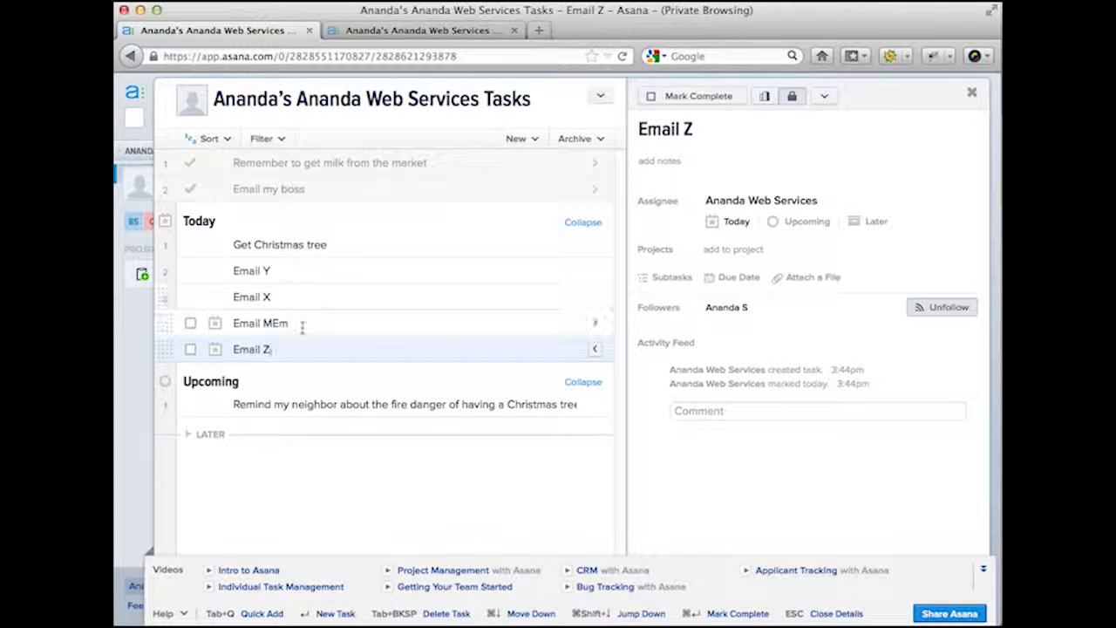
pyautogui.click(302, 325)
pyautogui.press('BackSpace')
pyautogui.press('BackSpace')
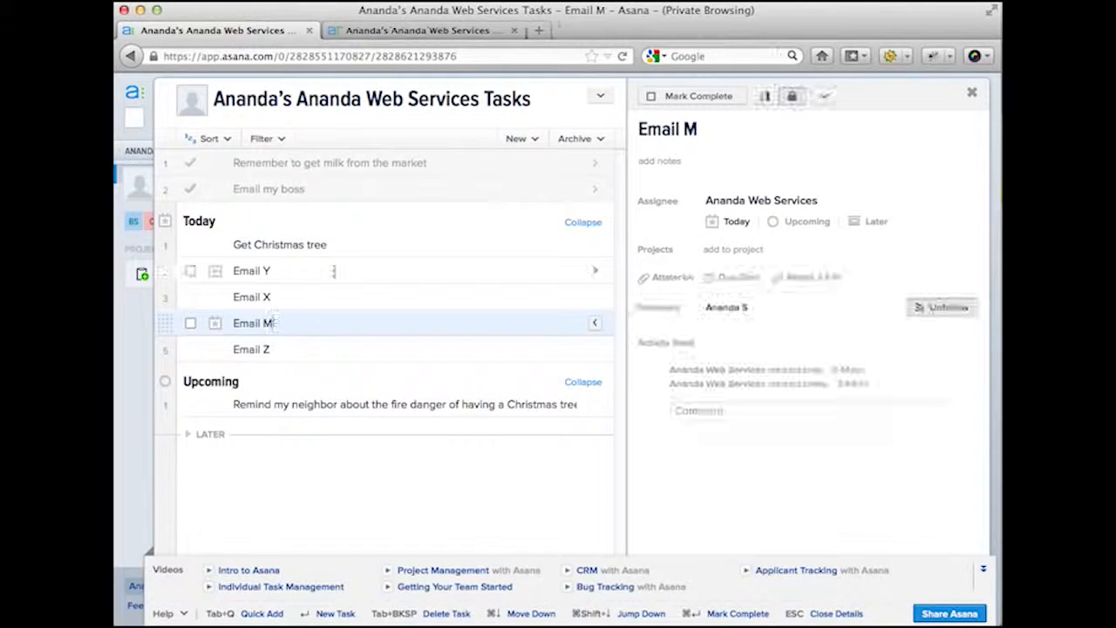
# - Add an 'Email:' heading row below Get Christmas tree, above the four email tasks
pyautogui.click(356, 248)
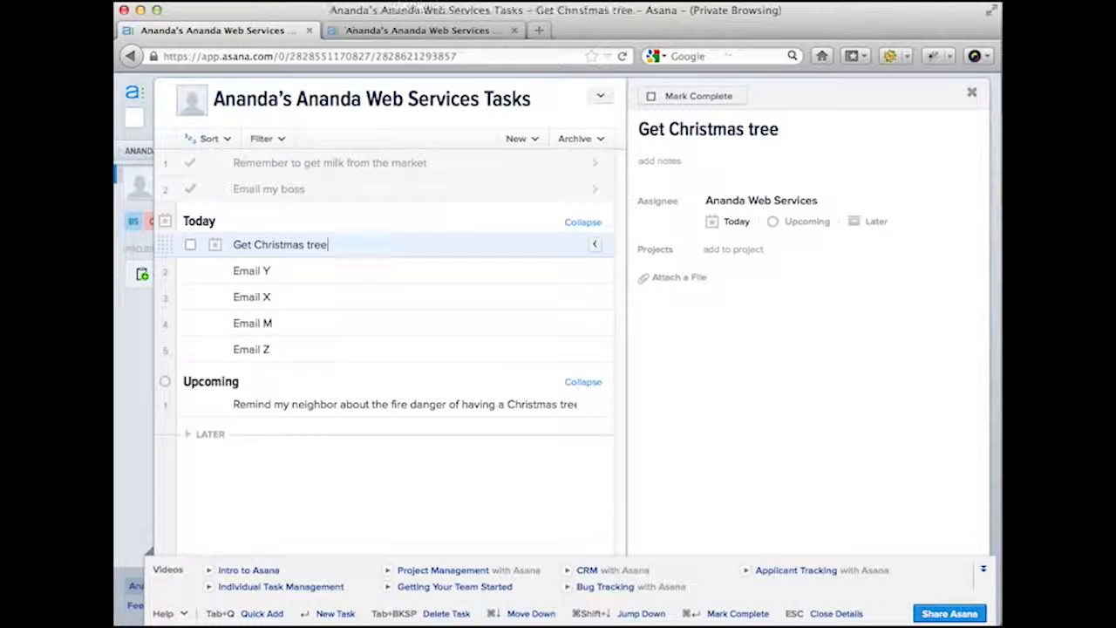
pyautogui.press('Return')
pyautogui.write('Email:')
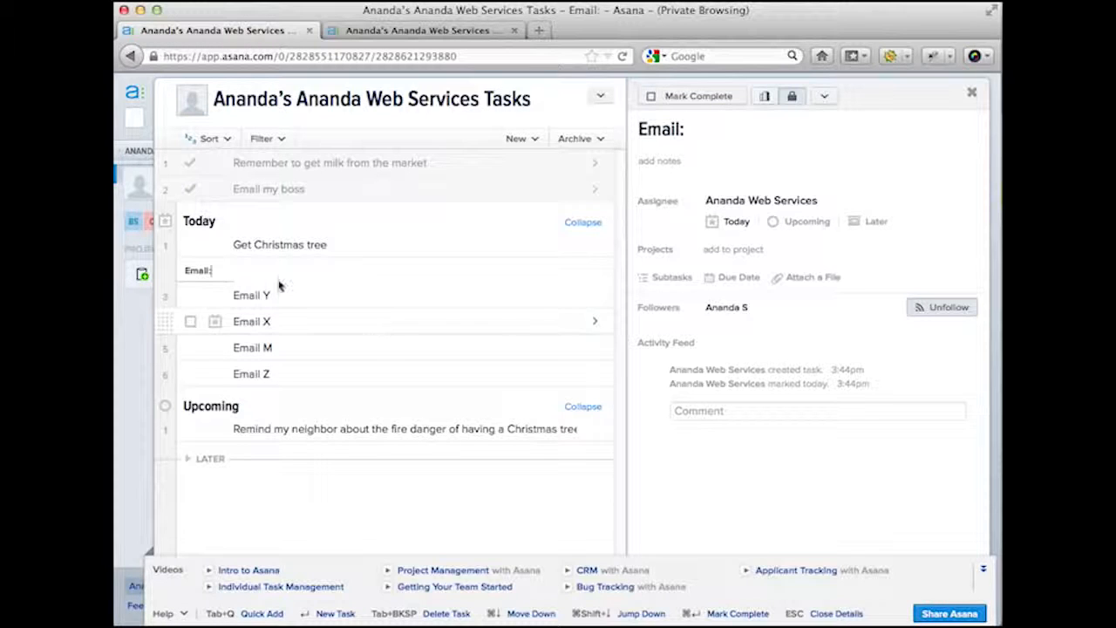
pyautogui.press('BackSpace')
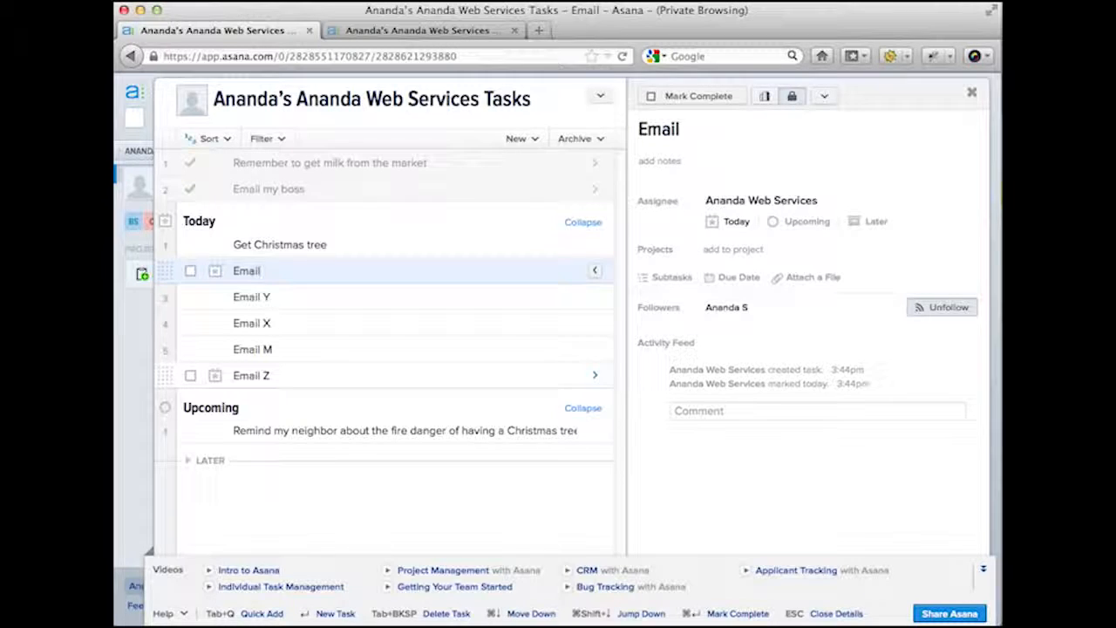
pyautogui.write(':')
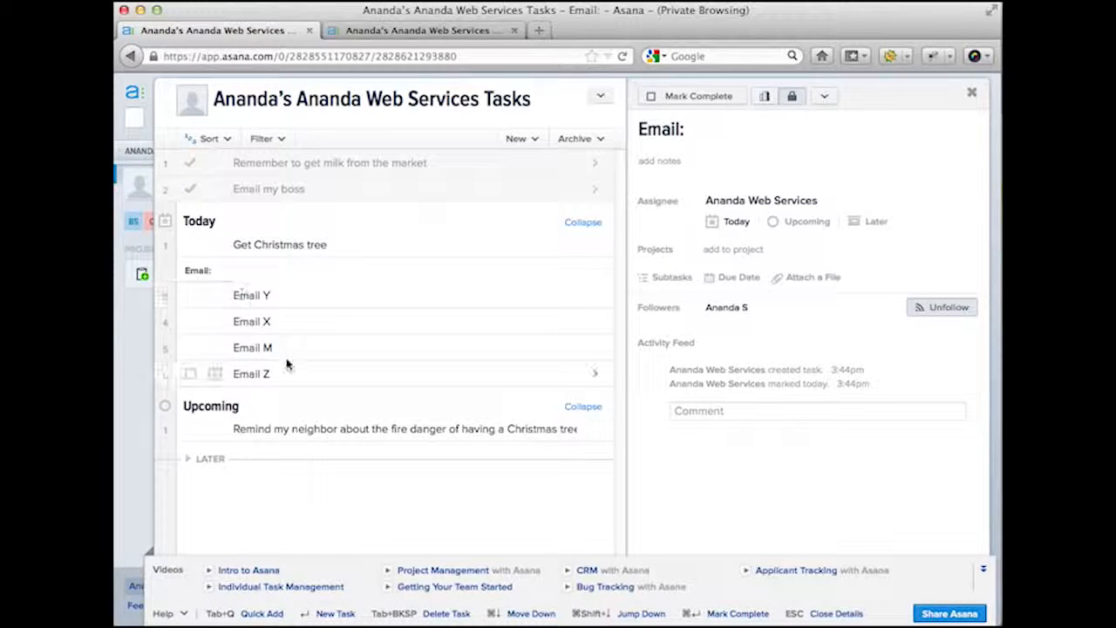
# - Insert two blank rows above Get Christmas tree and one blank row below it
pyautogui.click(233, 245)
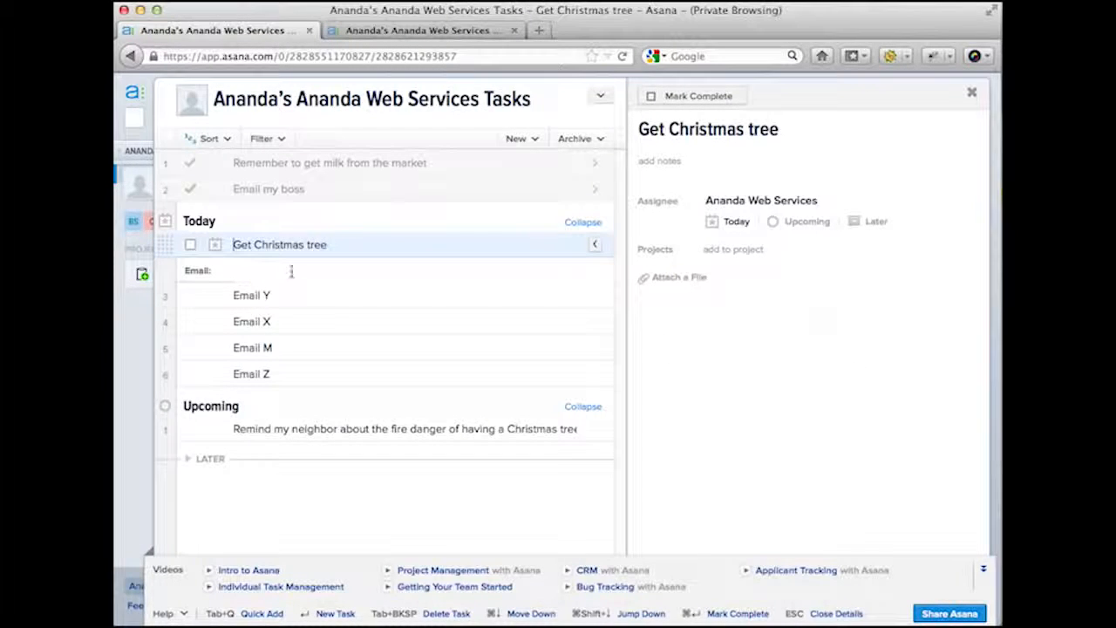
pyautogui.press('Return')
pyautogui.press('Up')
pyautogui.press('Down')
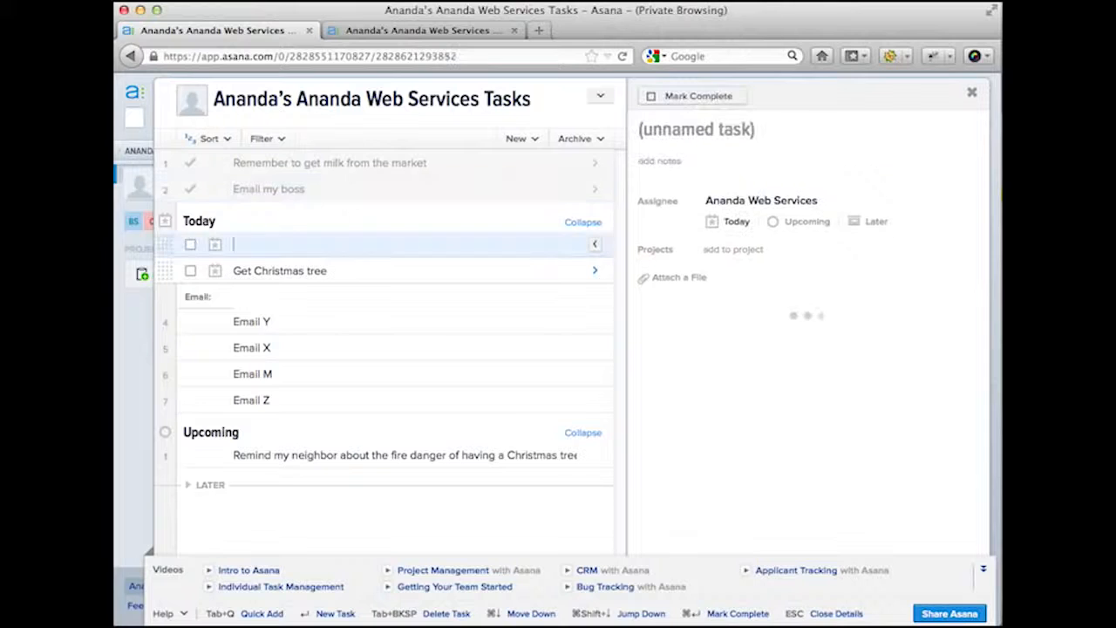
pyautogui.click(241, 271)
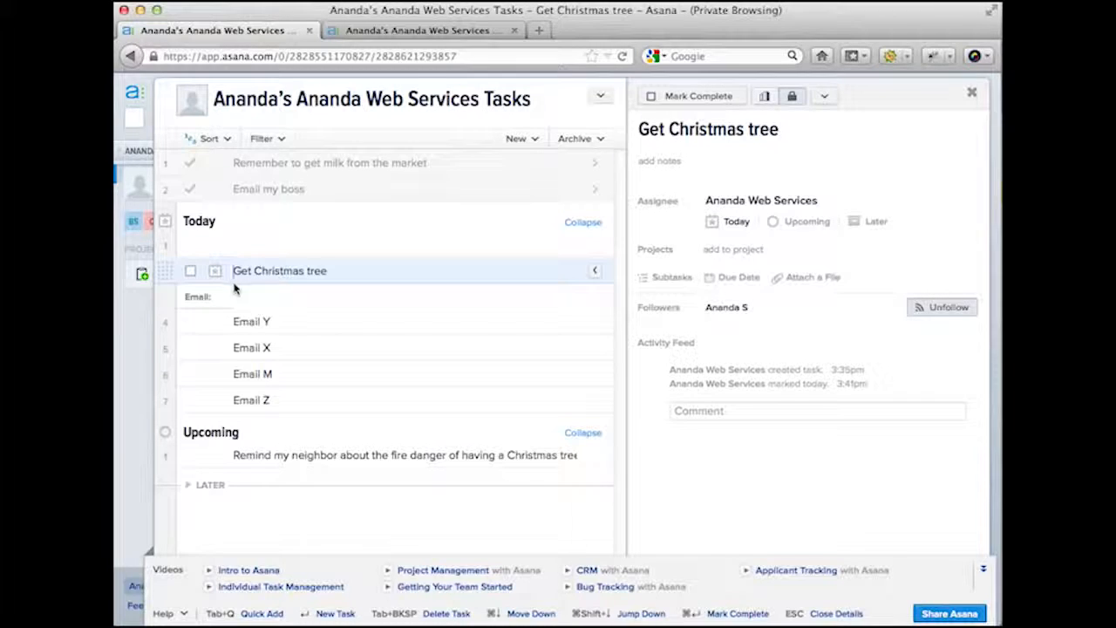
pyautogui.press('Return')
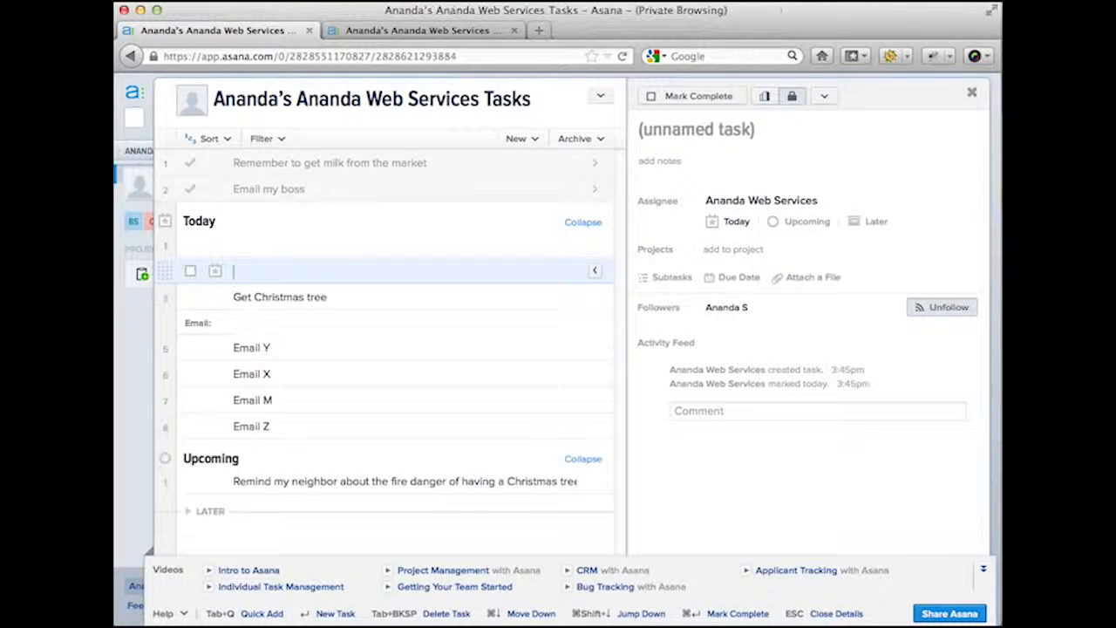
pyautogui.click(337, 297)
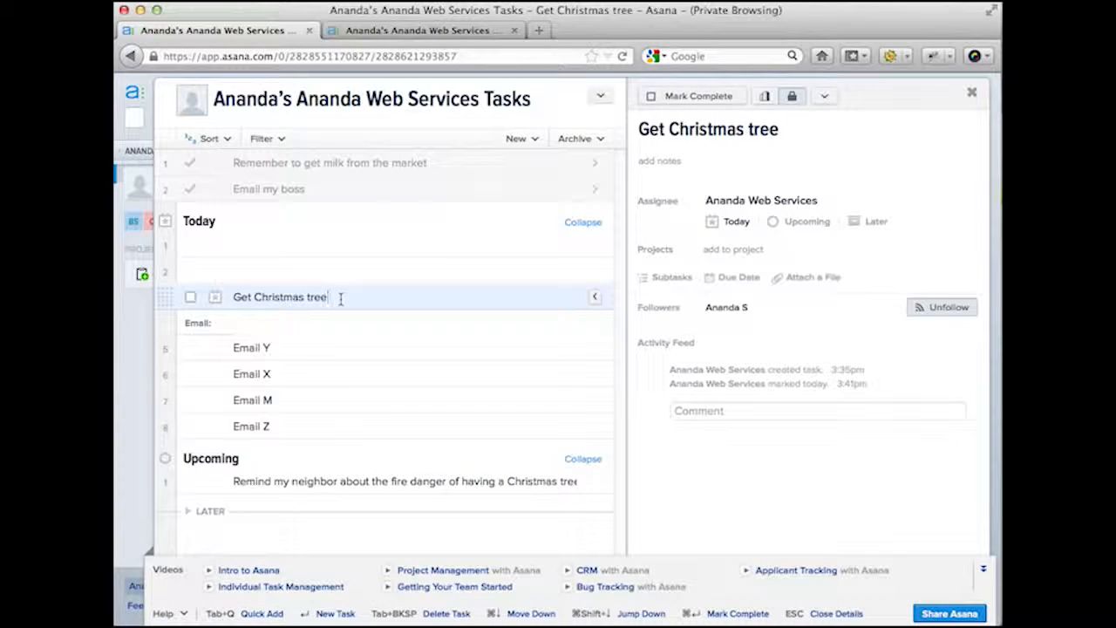
pyautogui.press('Return')
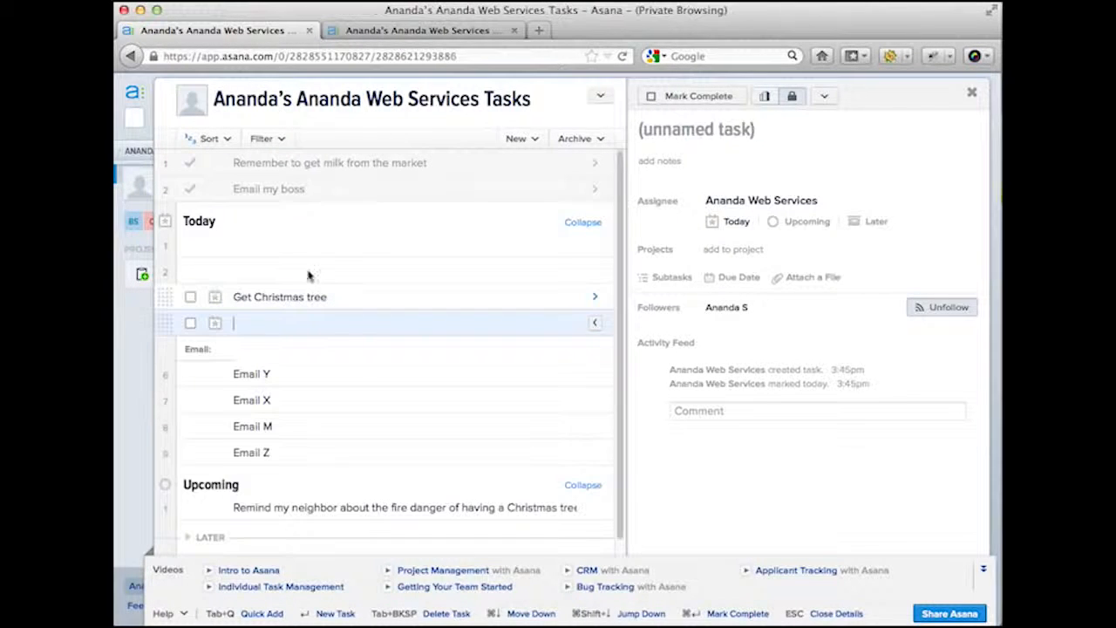
pyautogui.click(275, 245)
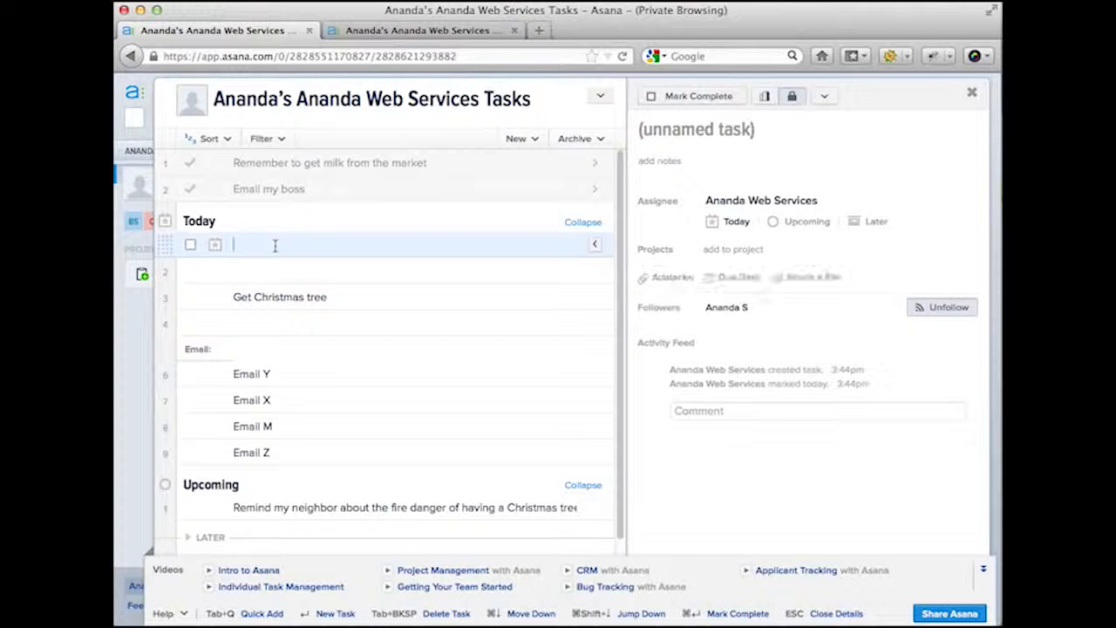
# - Fill the blank rows with 'Buy Christmas lights' and 'Bring home the tree'
pyautogui.write('Buy Christ')
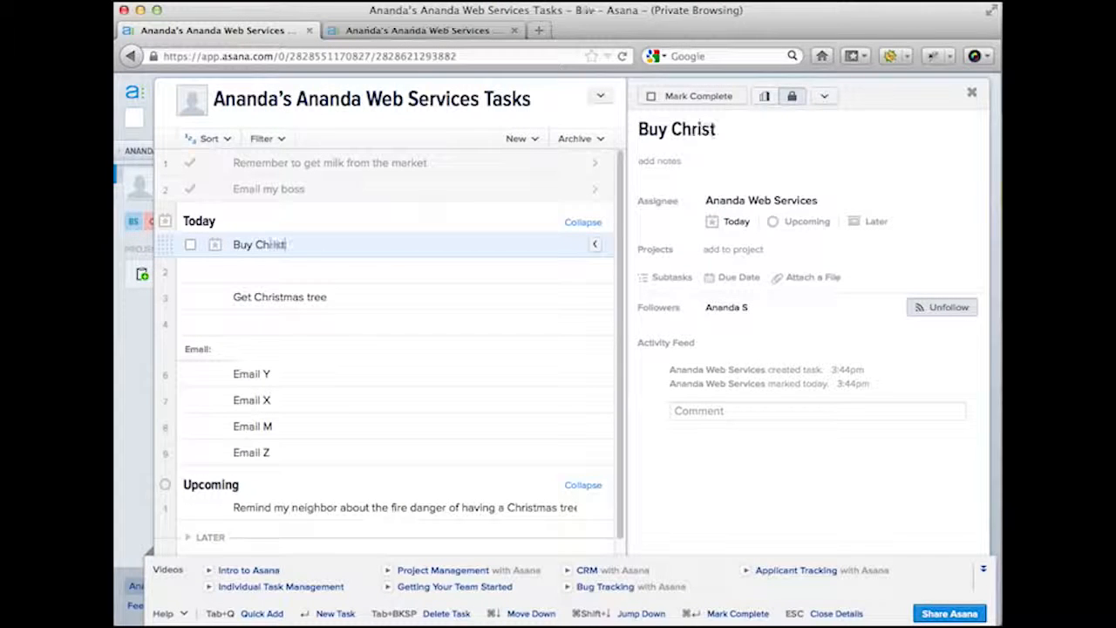
pyautogui.write('mas lights')
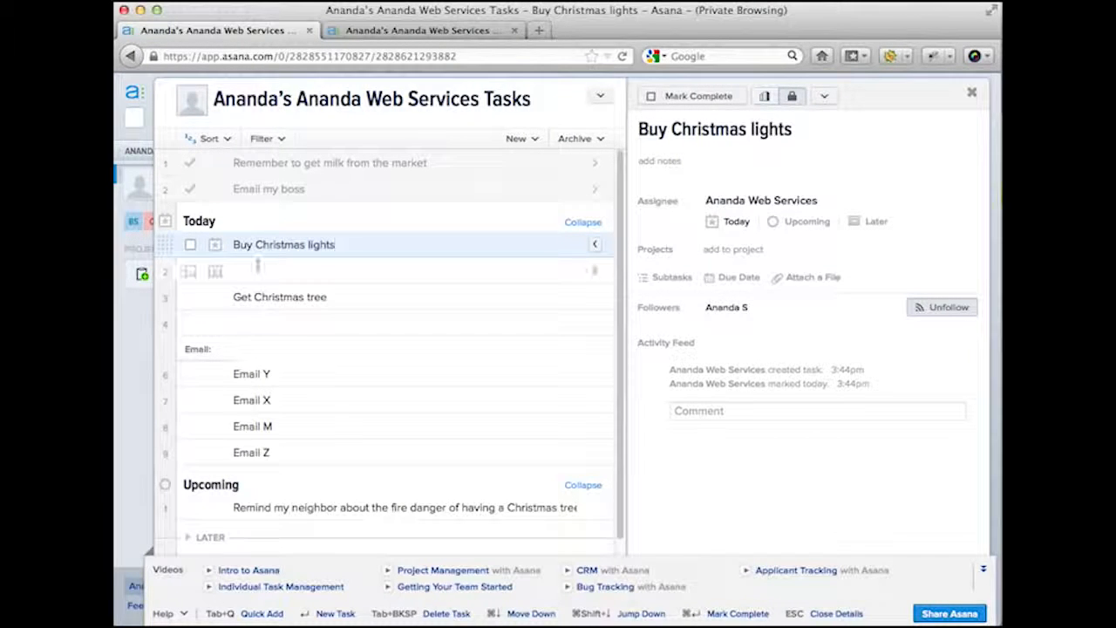
pyautogui.click(303, 280)
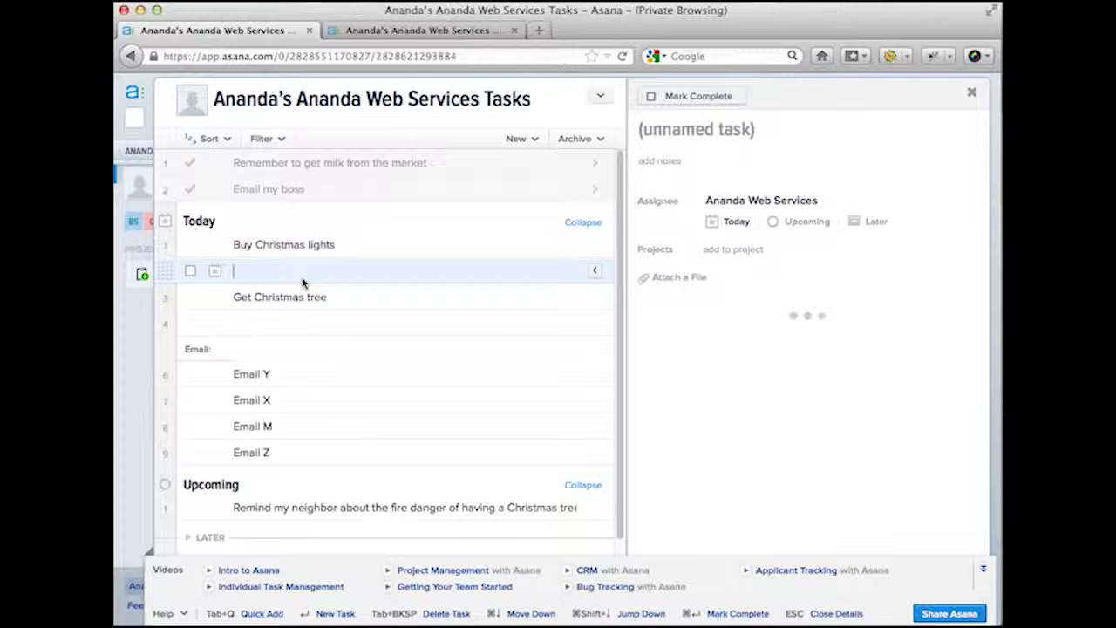
pyautogui.click(271, 321)
pyautogui.write('B')
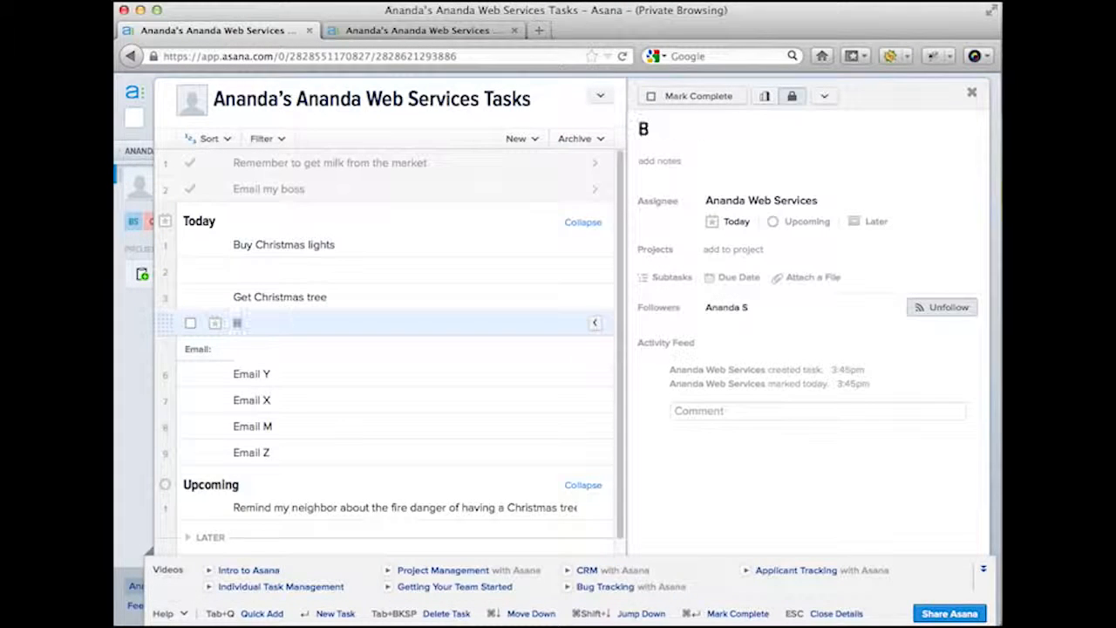
pyautogui.write('ring home the tree')
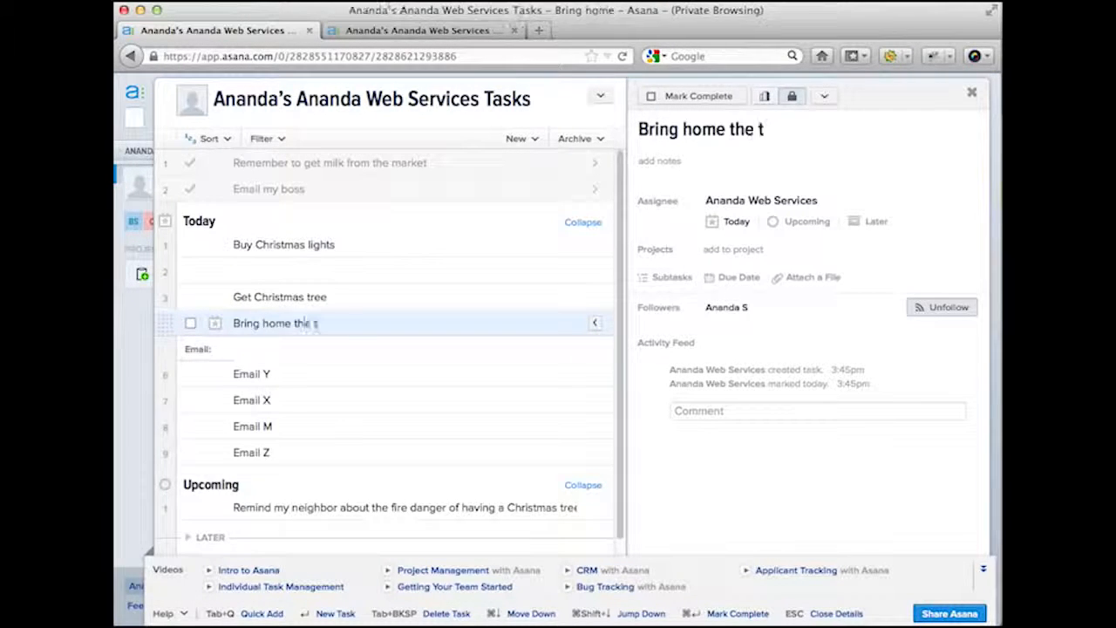
pyautogui.press('Return')
# - Add a 'Vaccuum' task below Bring home the tree, fixing stray letters in both names
pyautogui.write('Ca')
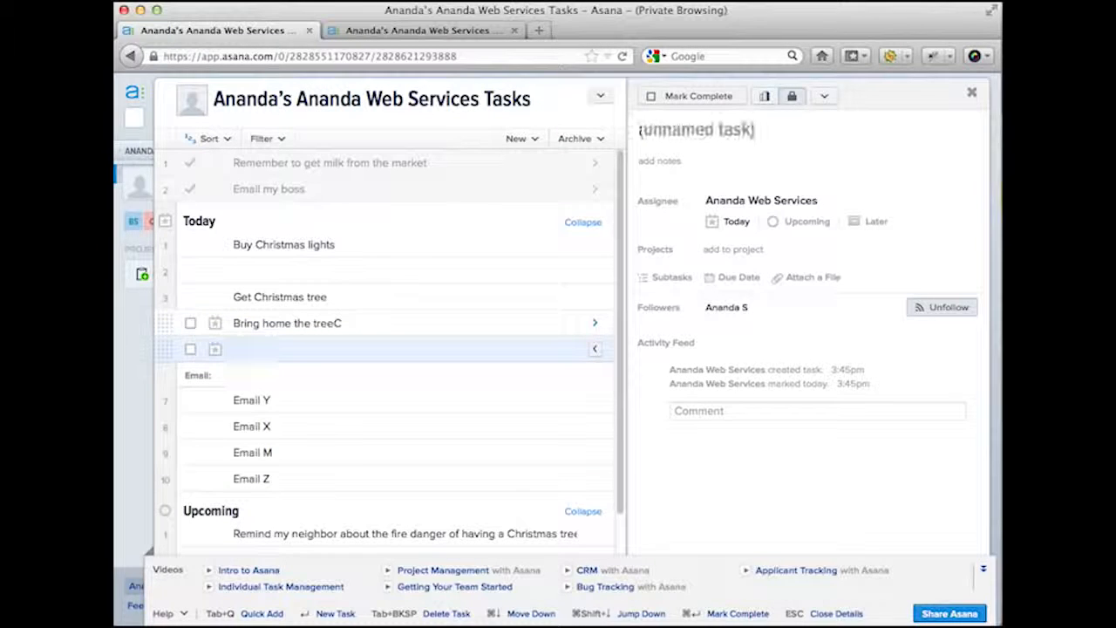
pyautogui.press('BackSpace')
pyautogui.press('BackSpace')
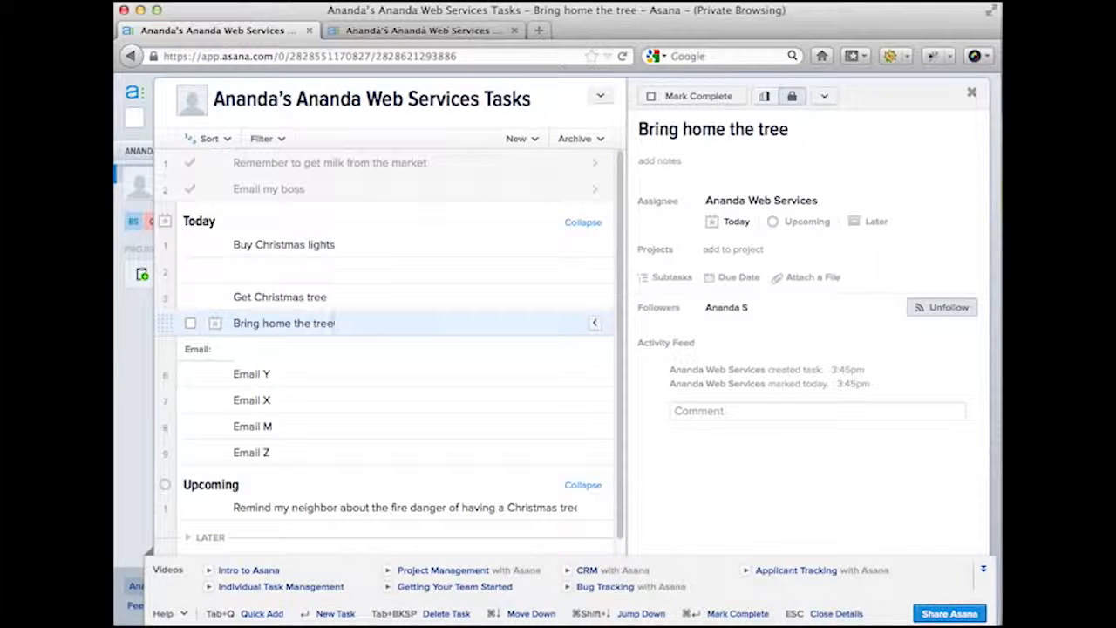
pyautogui.press('Return')
pyautogui.write('a')
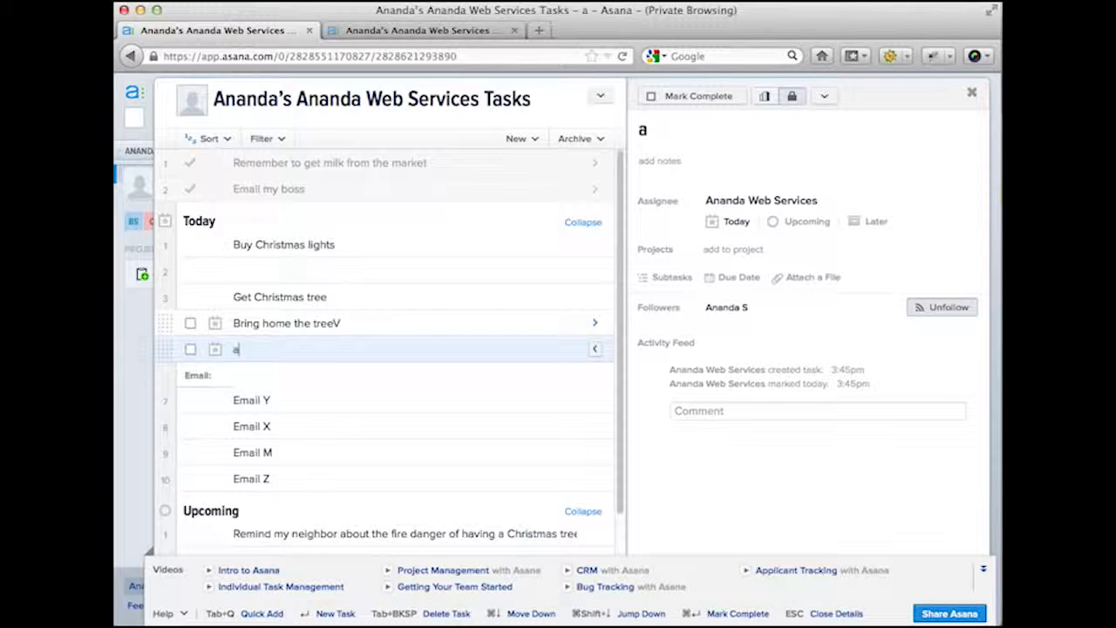
pyautogui.write('ccuum')
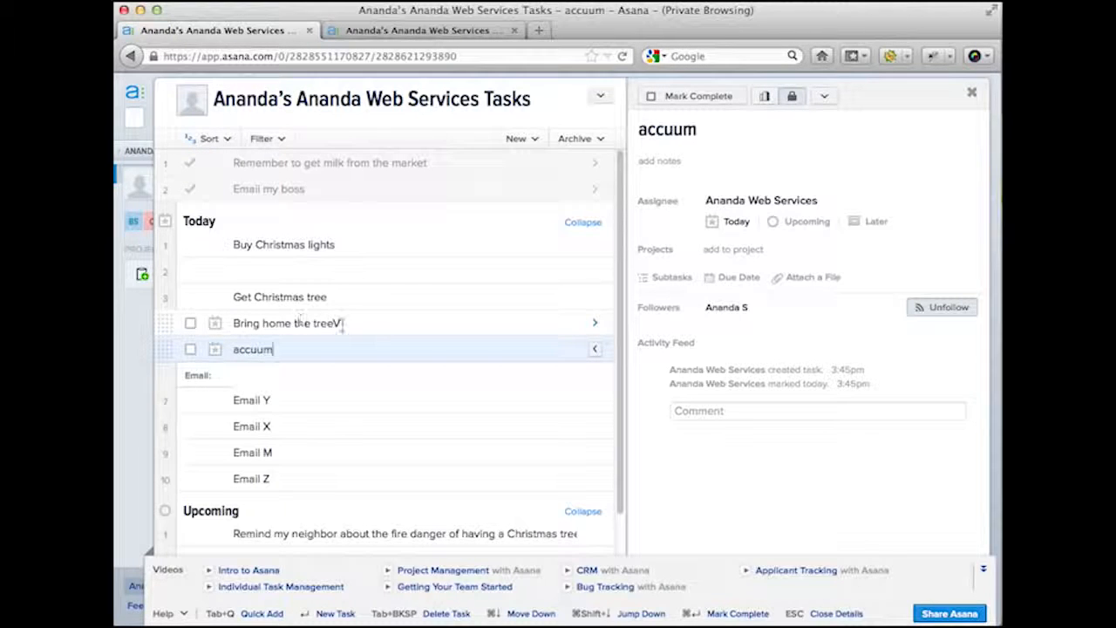
pyautogui.click(351, 327)
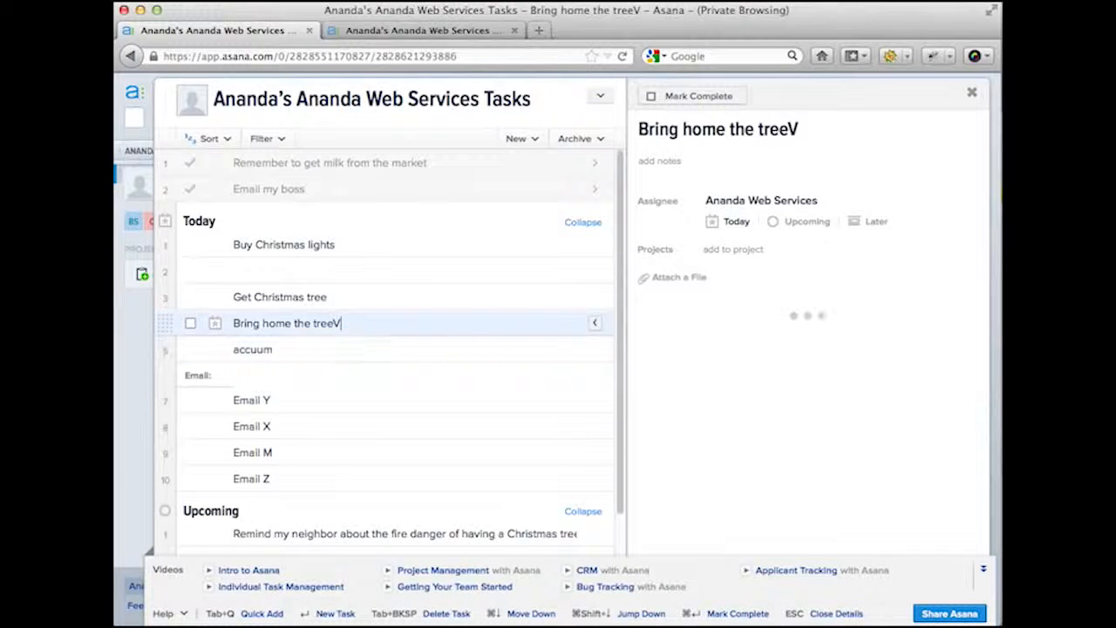
pyautogui.press('BackSpace')
pyautogui.click(235, 349)
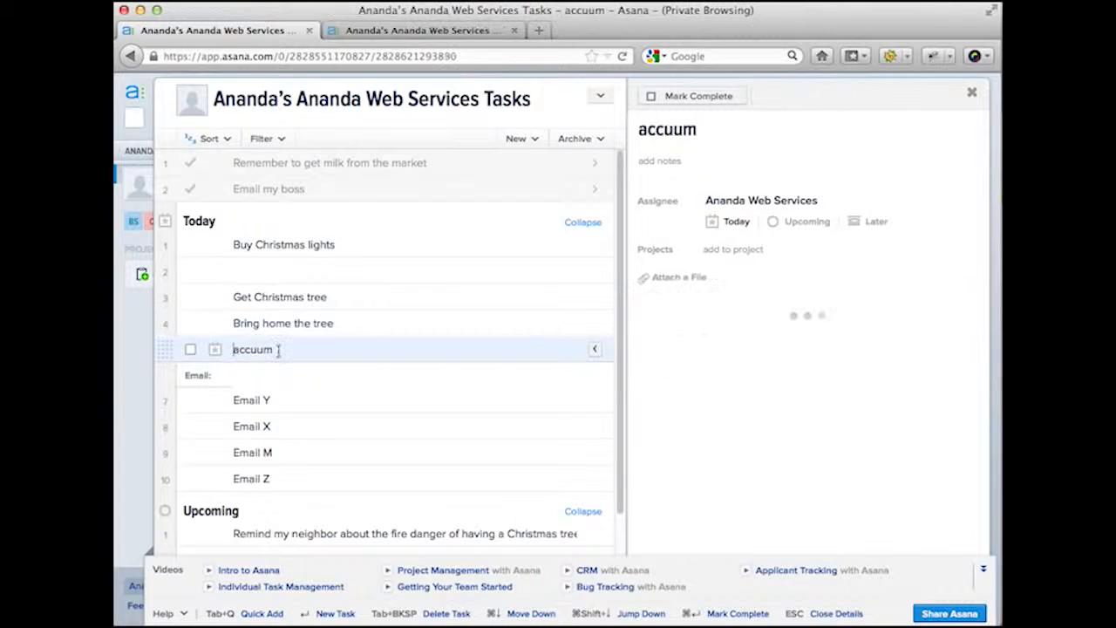
pyautogui.write('V')
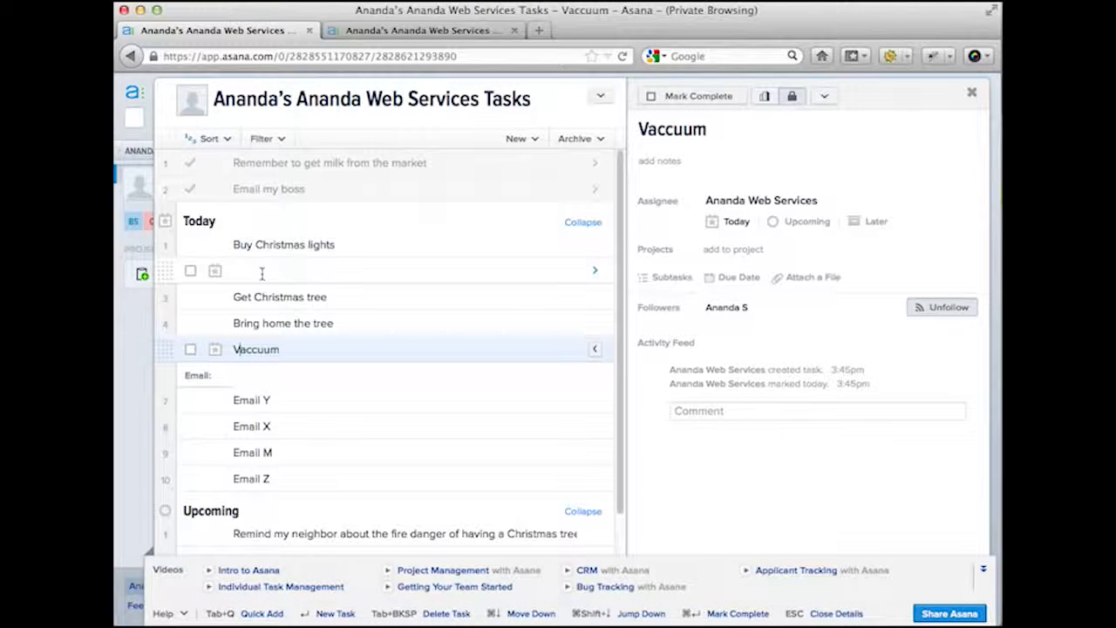
pyautogui.click(262, 273)
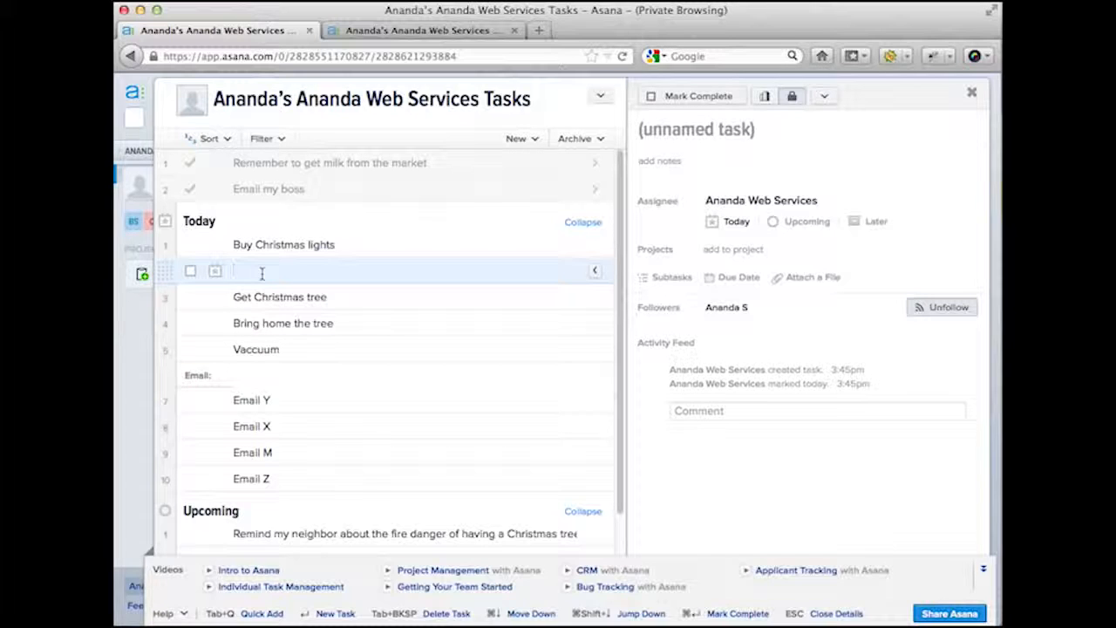
# - Delete the empty row and add a 'Christmas Tree:' heading above Buy Christmas lights
pyautogui.press('BackSpace')
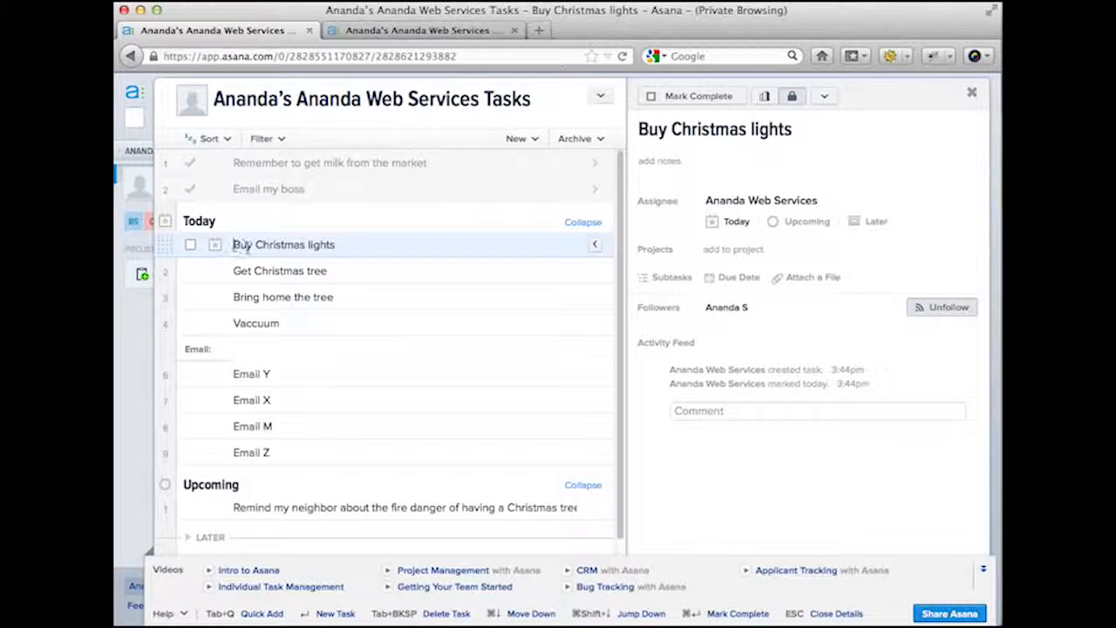
pyautogui.press('Return')
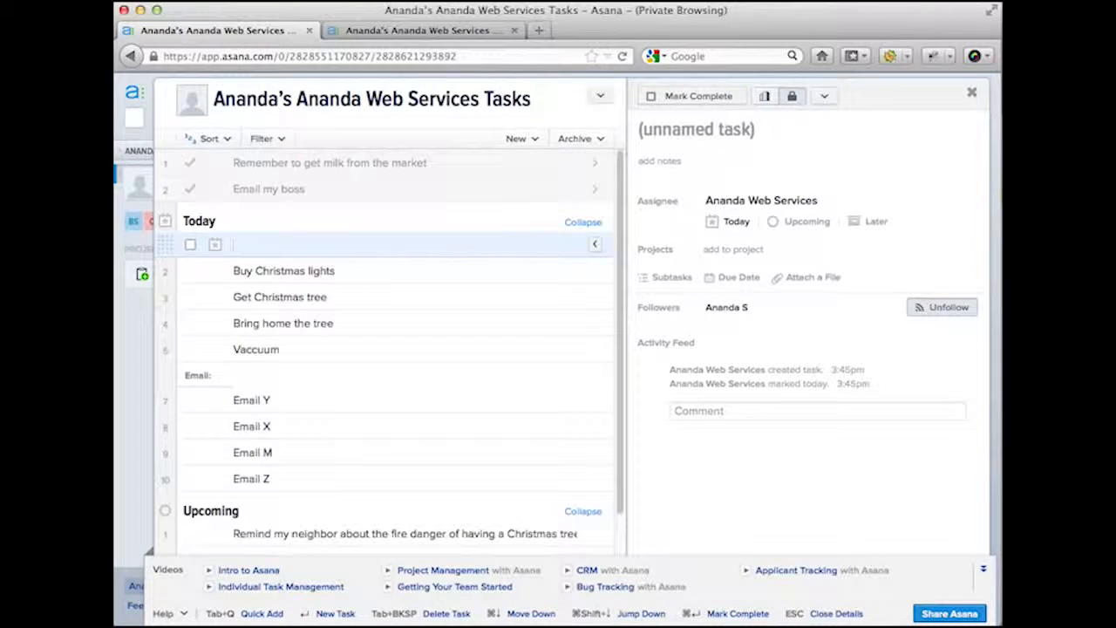
pyautogui.write('Christmas Tree:')
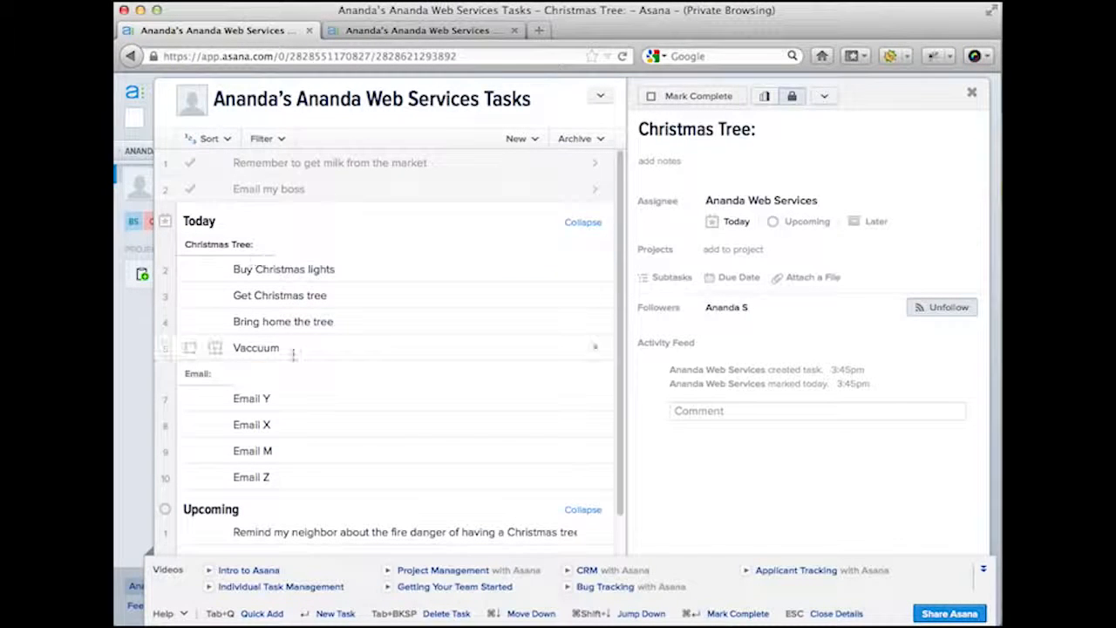
# - Rename Bring home the tree to 'Bring tree to office'
pyautogui.click(280, 320)
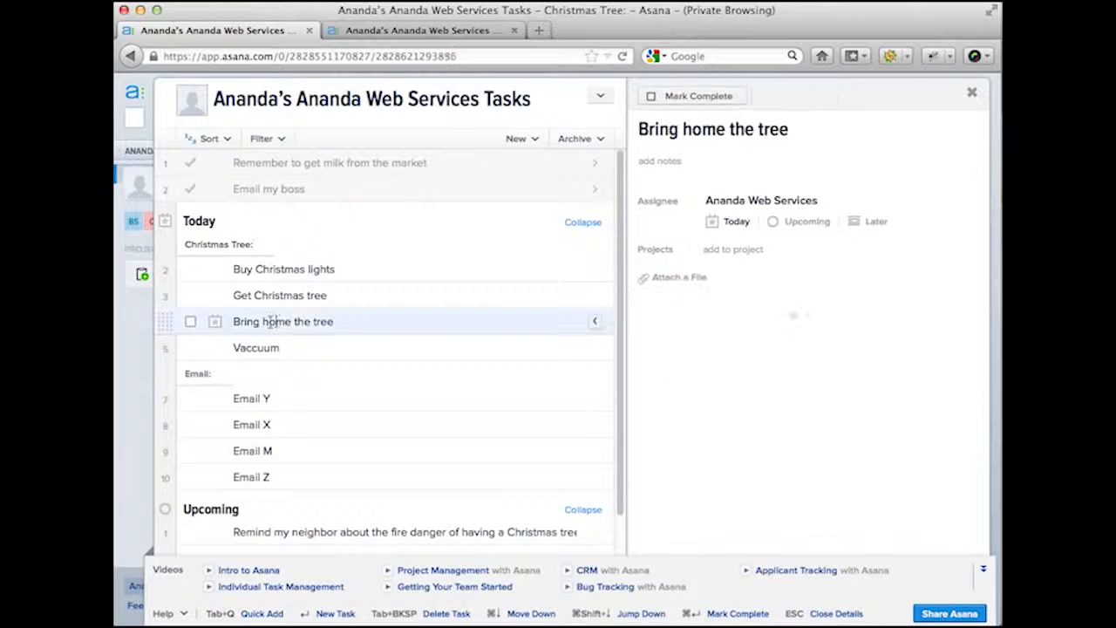
pyautogui.doubleClick(270, 321)
pyautogui.moveTo(264, 321); pyautogui.dragTo(351, 321)
pyautogui.write('tree')
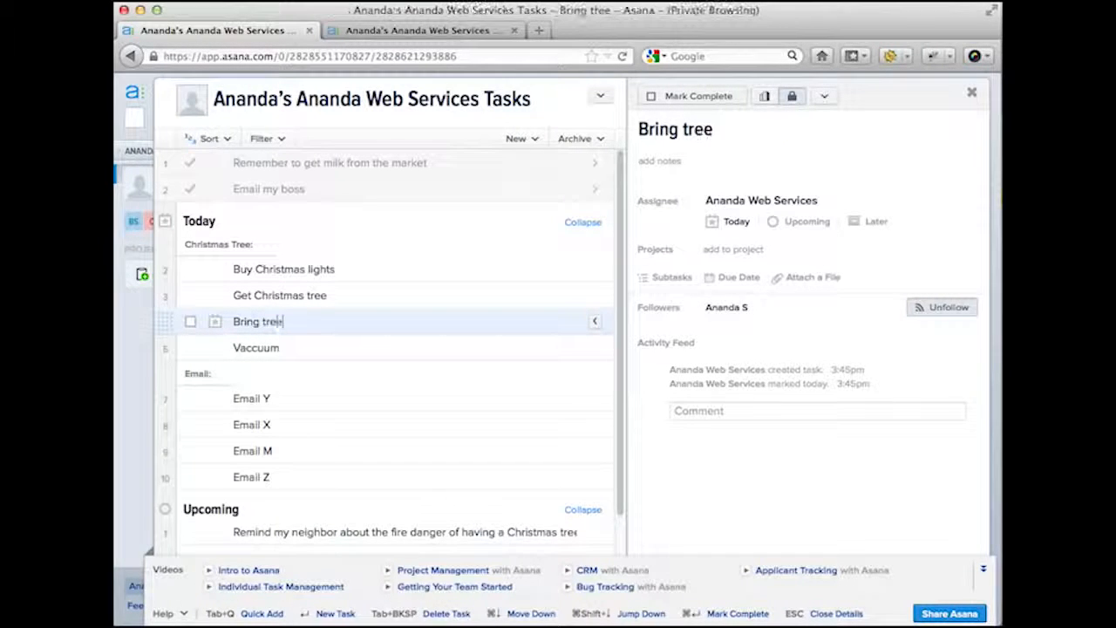
pyautogui.write(' to office')
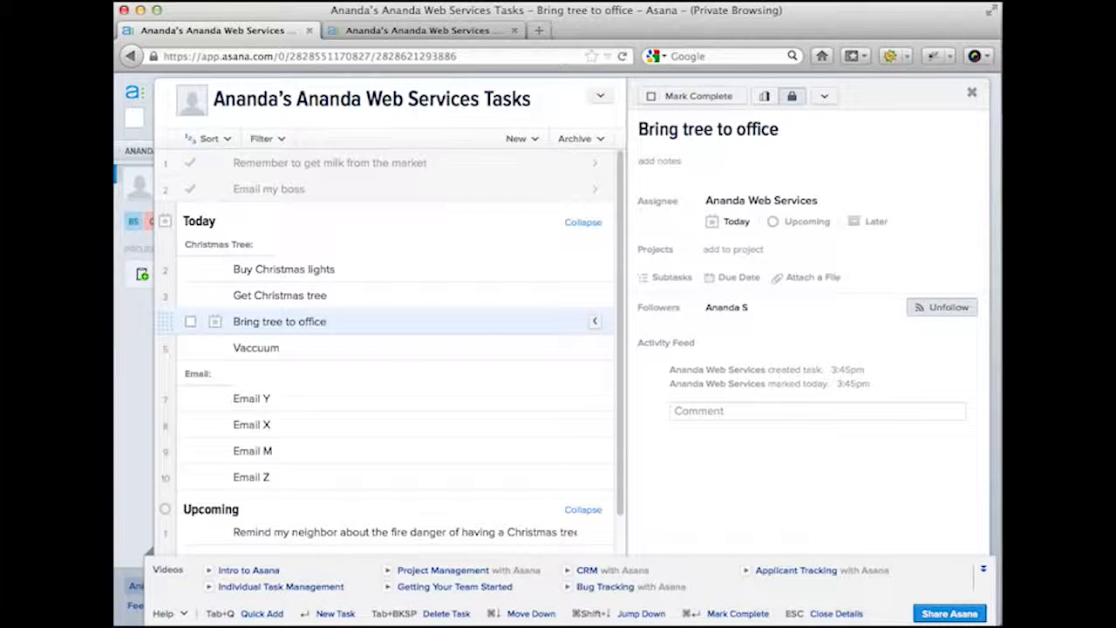
# - Create a new task 'Answer phone call' directly below Vaccuum
pyautogui.click(340, 348)
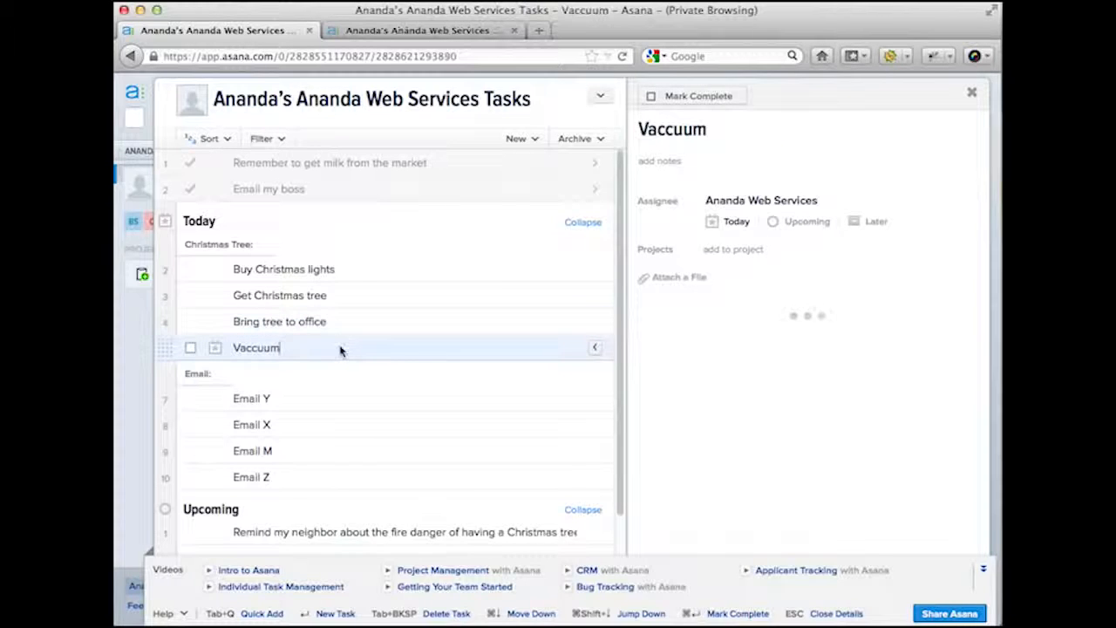
pyautogui.press('Return')
pyautogui.write('Answe')
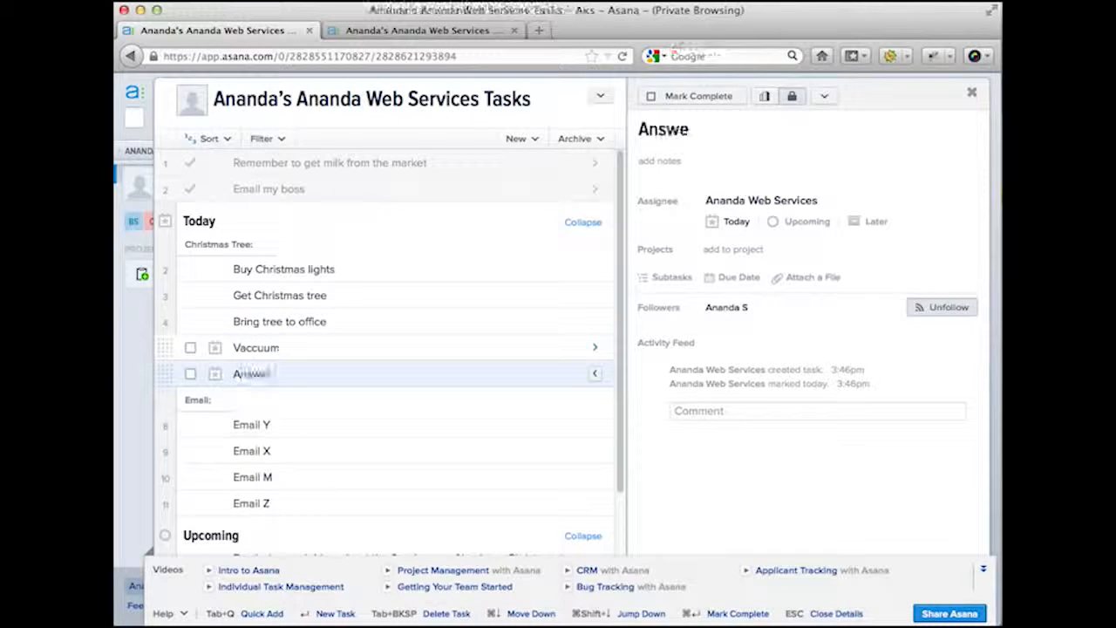
pyautogui.write('r phone ca')
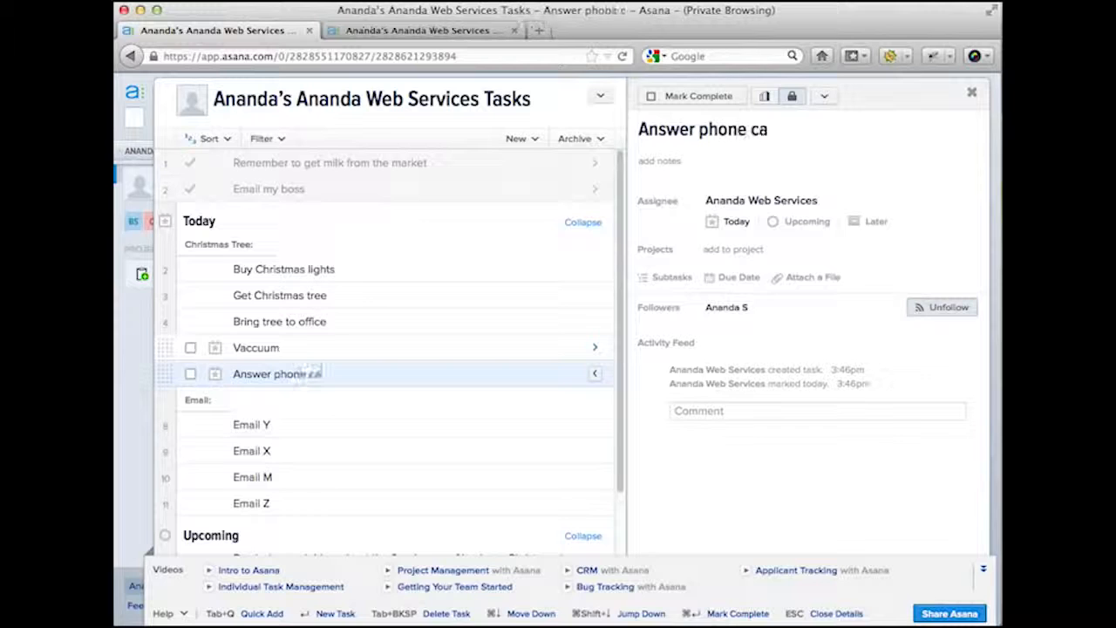
pyautogui.write('ll')
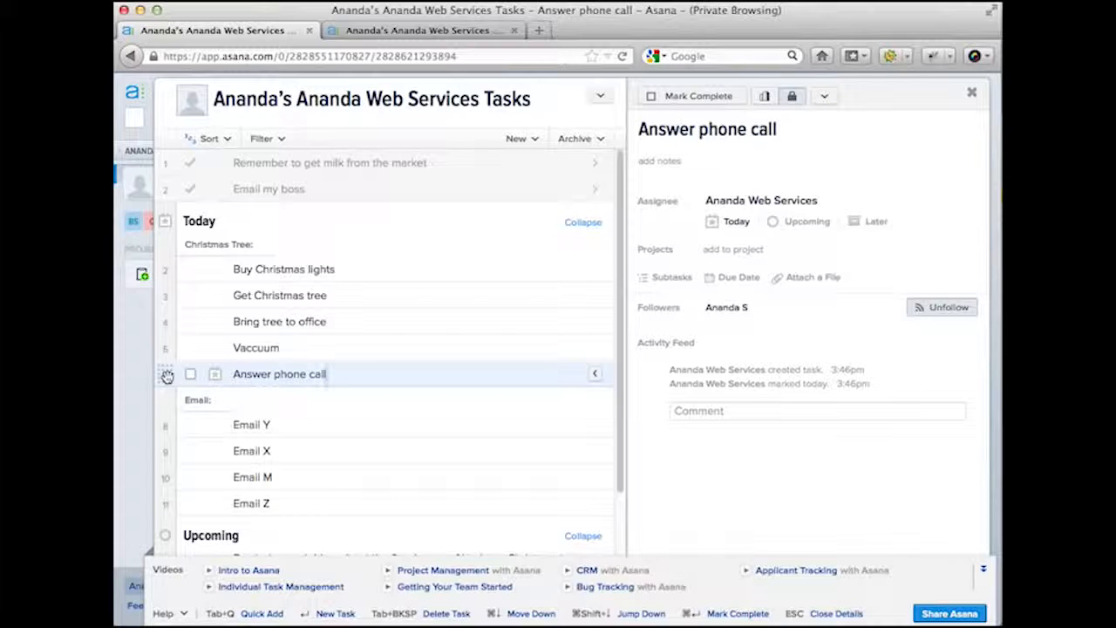
# - Drag Answer phone call to the top of Today, then down into Upcoming above the fire-danger reminder
pyautogui.click(167, 376)
pyautogui.moveTo(166, 376); pyautogui.dragTo(171, 240)
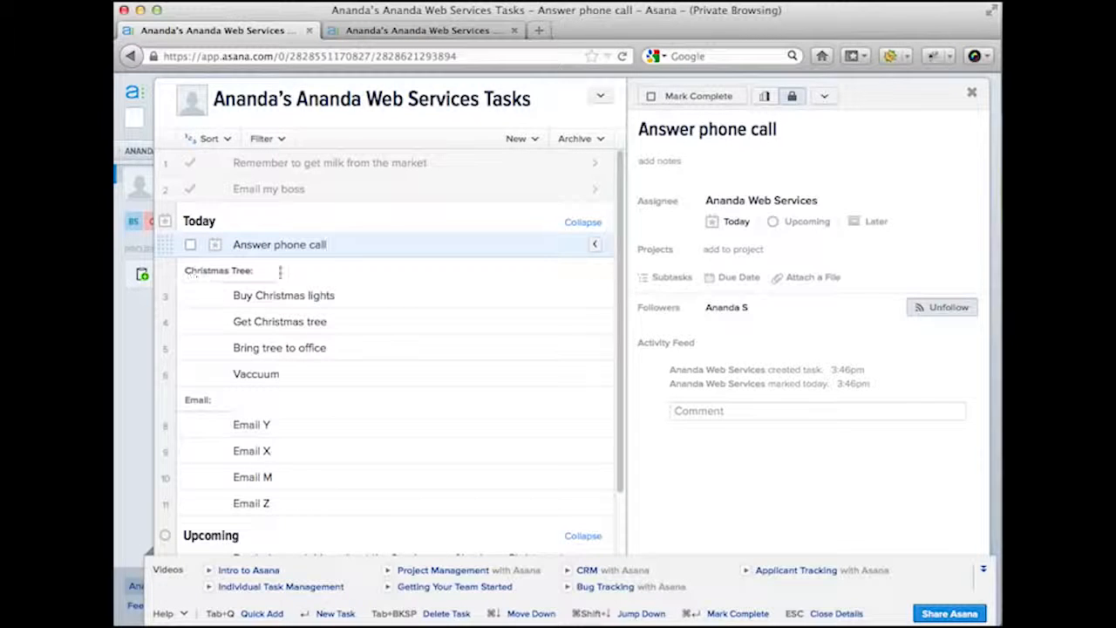
pyautogui.scroll(-1, 280, 273)
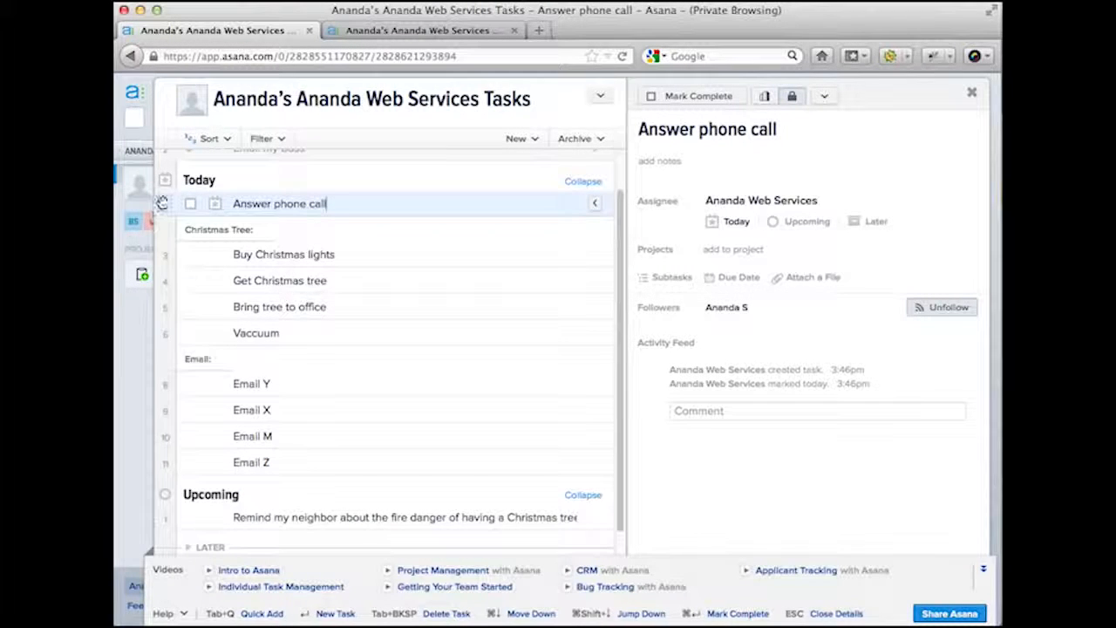
pyautogui.moveTo(163, 202); pyautogui.dragTo(187, 515)
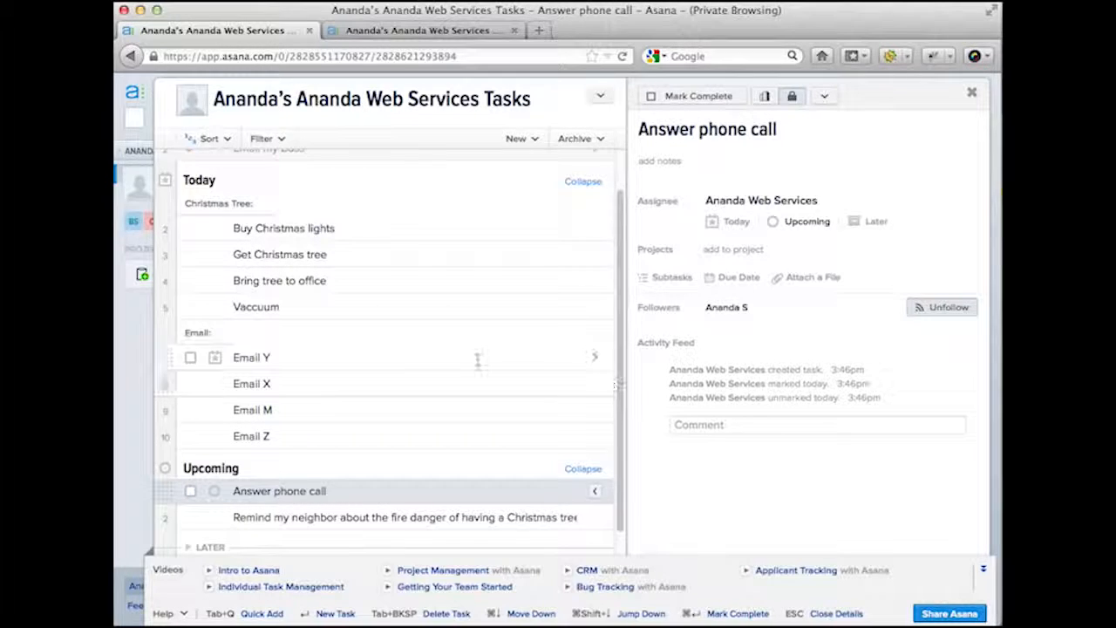
pyautogui.scroll(1, 479, 359)
pyautogui.scroll(-2, 478, 362)
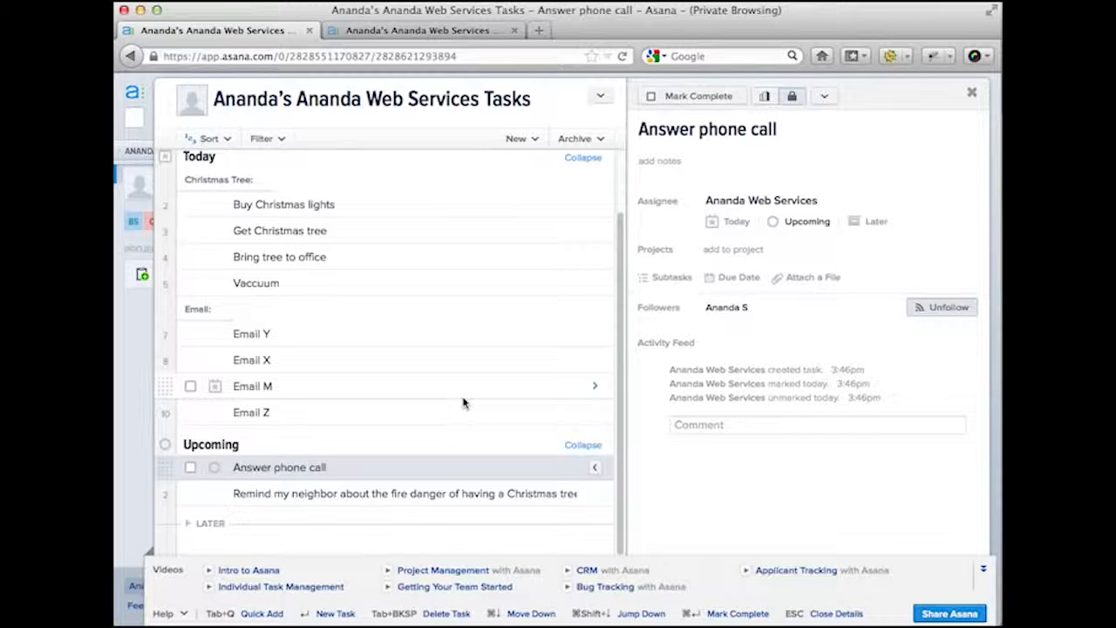
pyautogui.scroll(2, 463, 402)
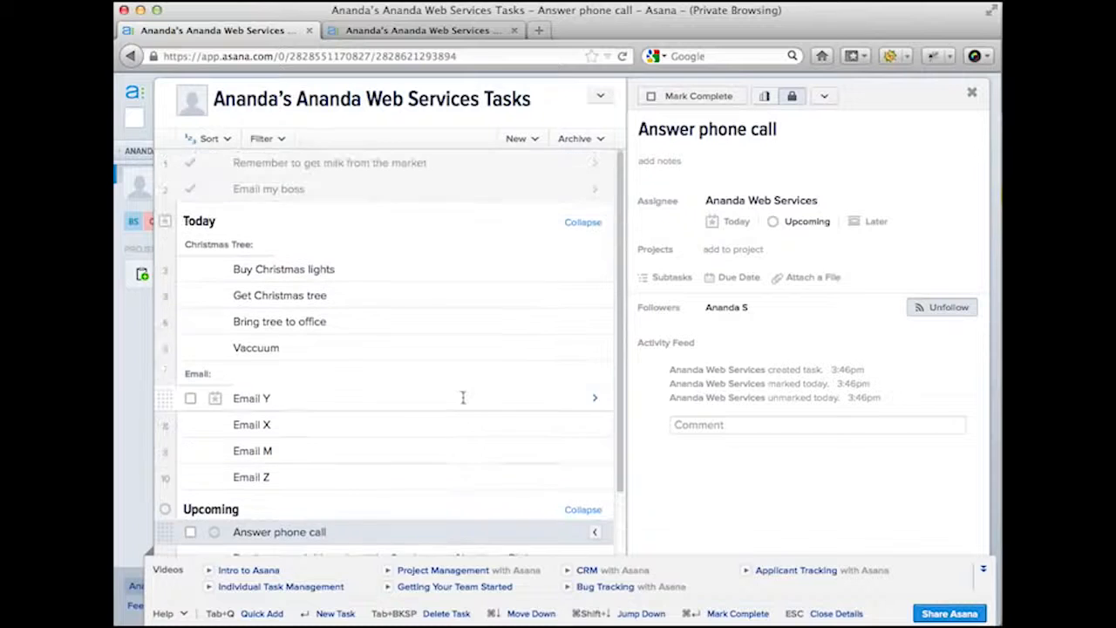
pyautogui.scroll(-2, 463, 400)
pyautogui.scroll(2, 463, 397)
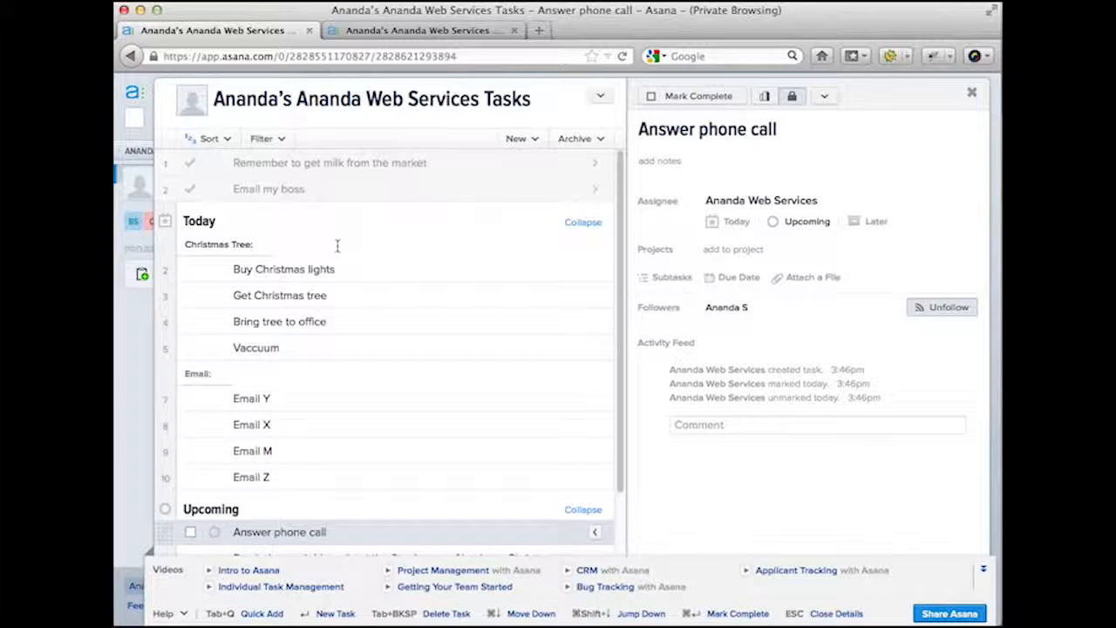
pyautogui.moveTo(796, 228)
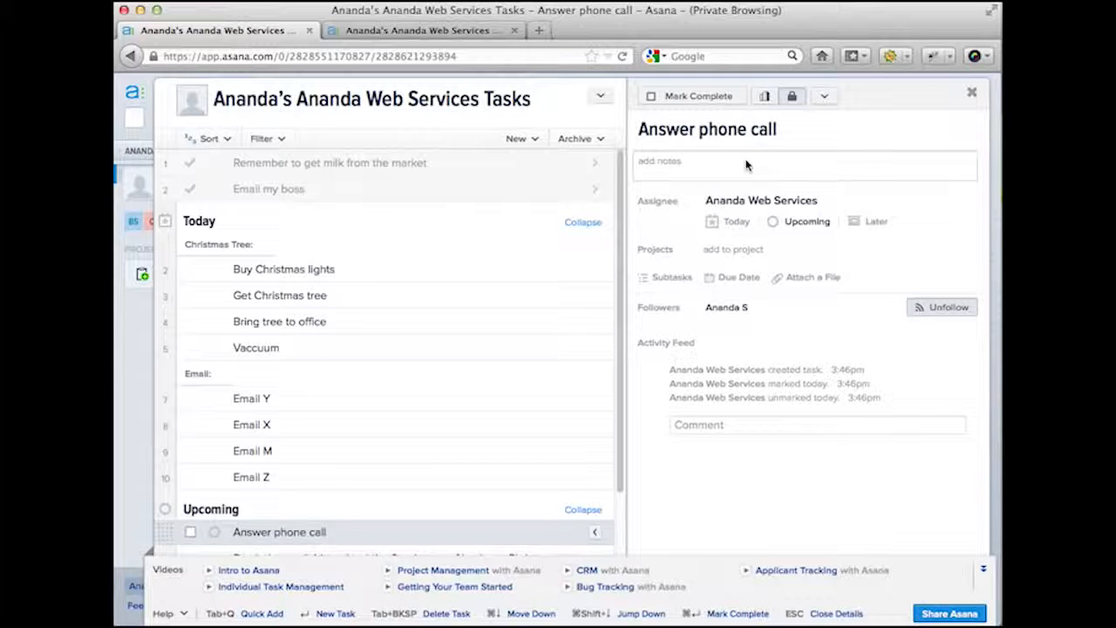
# - Open the task details and begin the notes with 'Requirements:' and 'Must be'
pyautogui.click(352, 272)
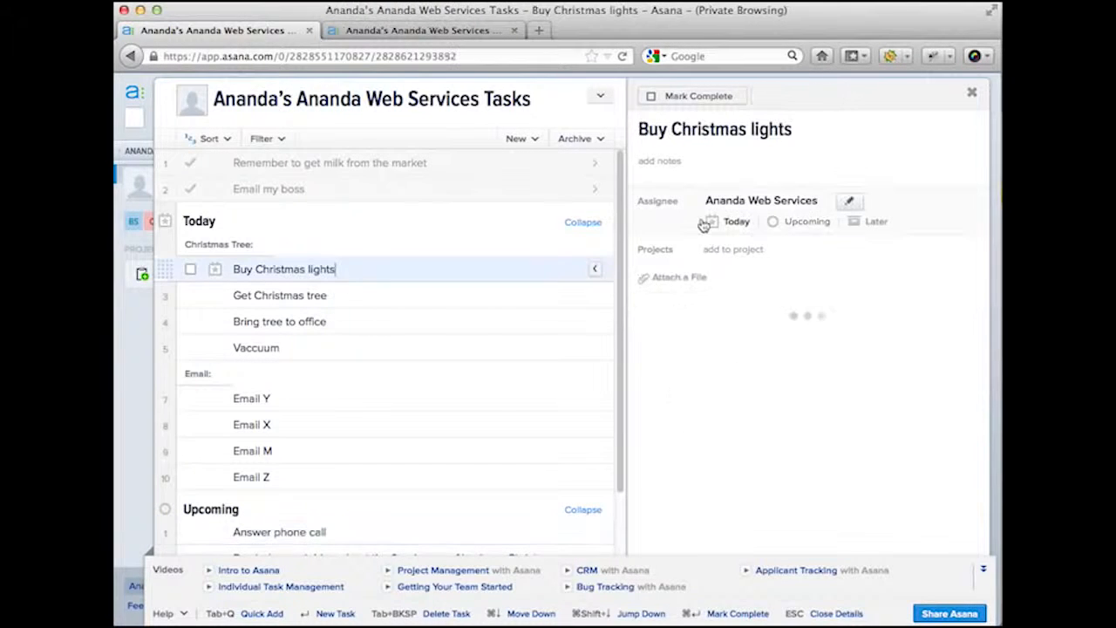
pyautogui.click(425, 292)
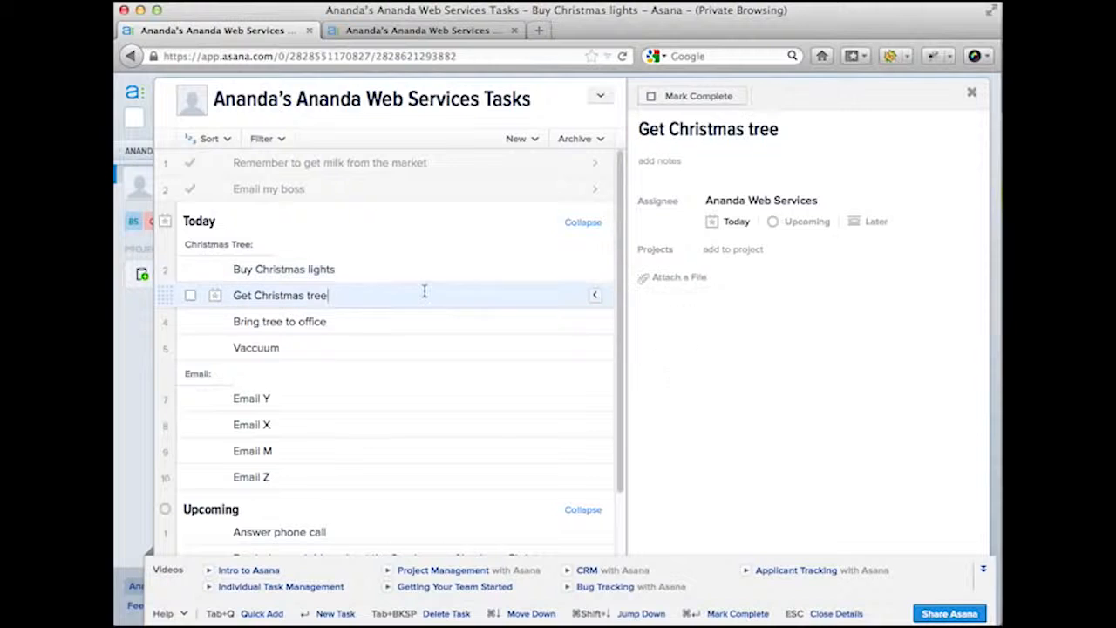
pyautogui.click(728, 172)
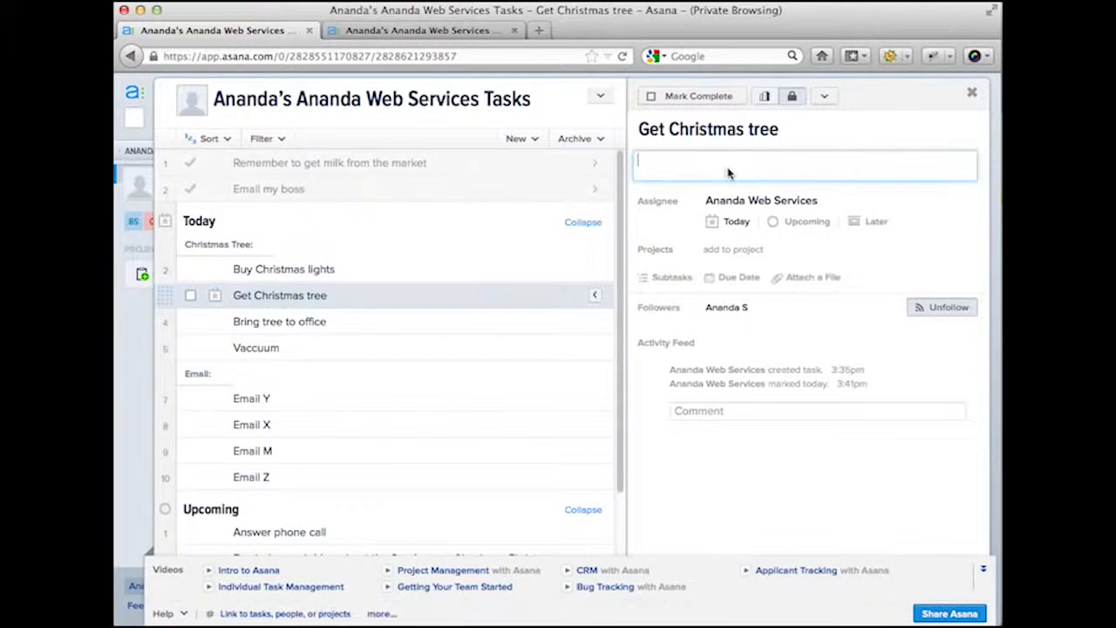
pyautogui.write('Requirements:')
pyautogui.press('Return')
pyautogui.write('Must be')
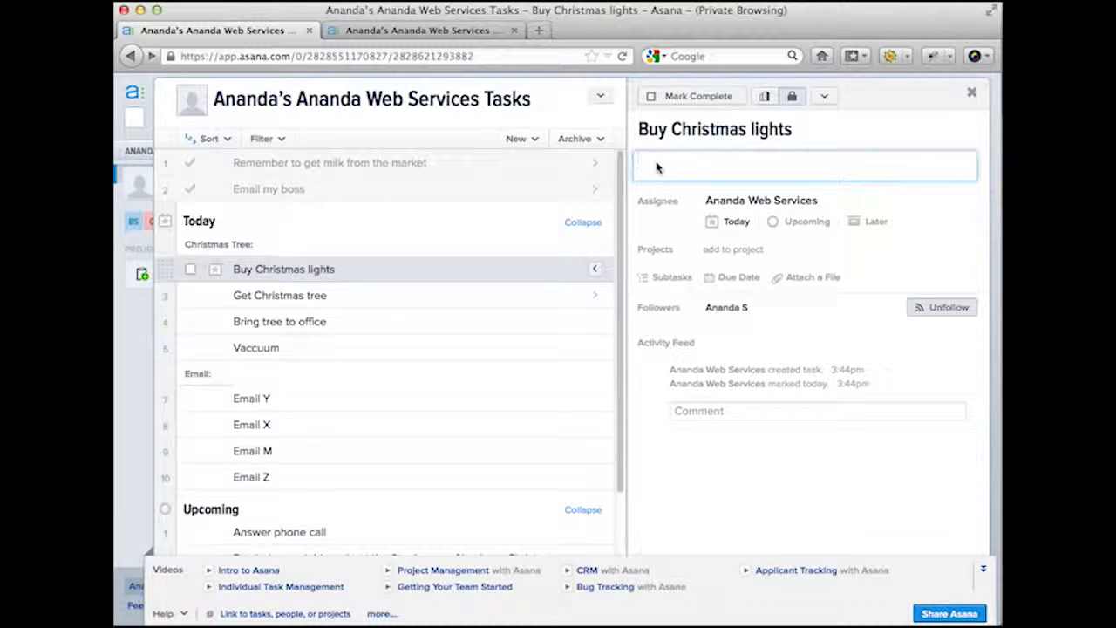
# - Write the requirements list: '- Must be 6' tall at least', '- As bushy as possible', '- Smells nice'
pyautogui.write('Requirements:')
pyautogui.press('Return')
pyautogui.write('- Must')
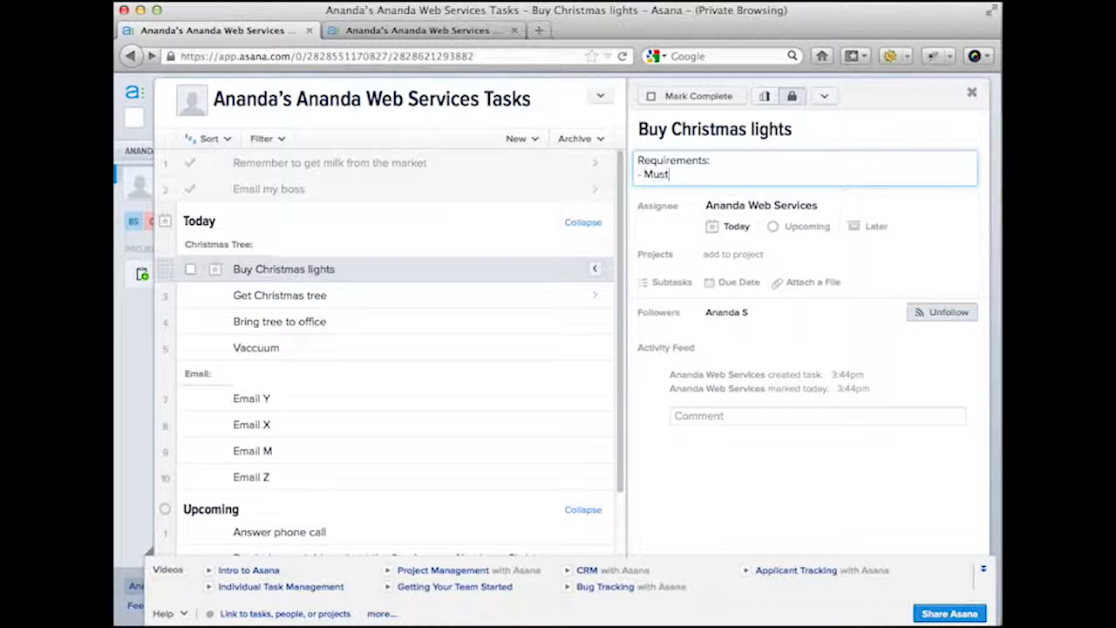
pyautogui.write(" be 6' tall at least")
pyautogui.press('Return')
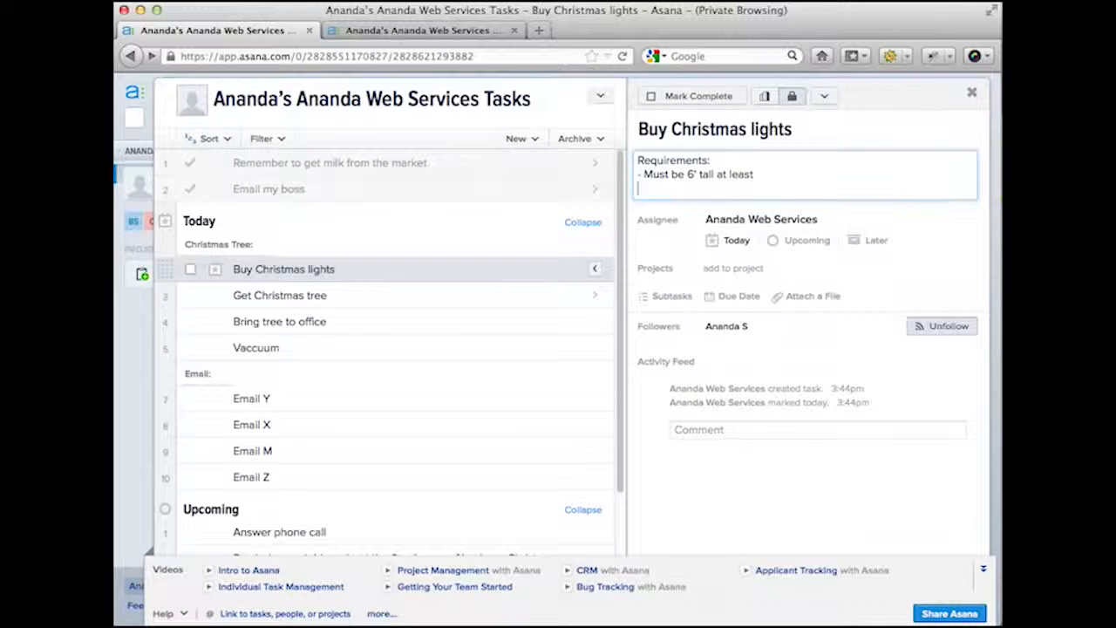
pyautogui.write('- As bushy as possible')
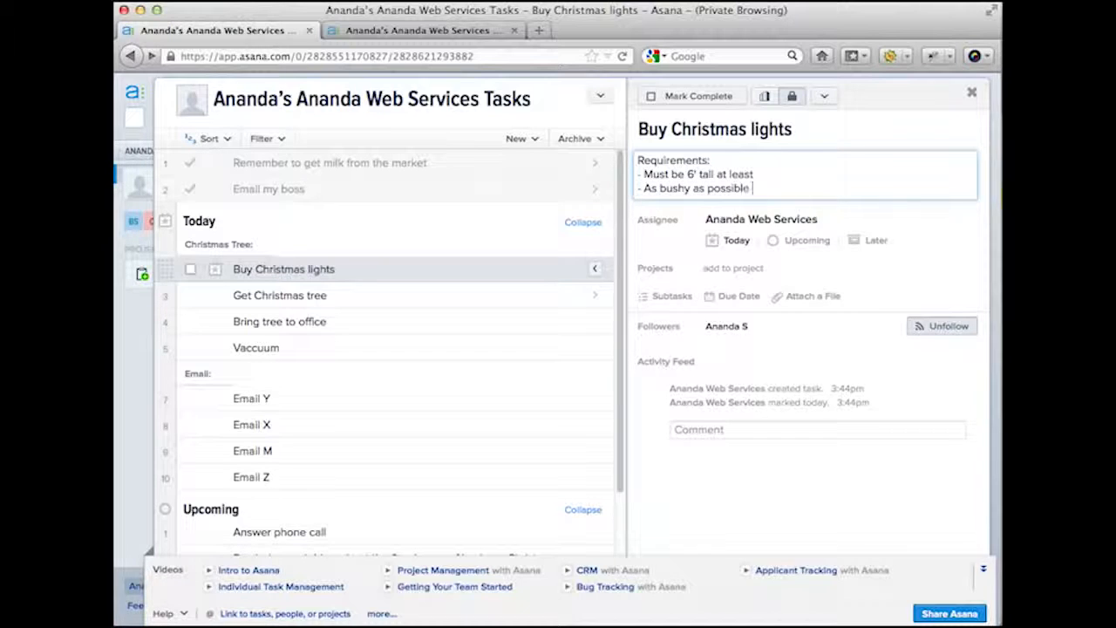
pyautogui.press('Return')
pyautogui.write('-')
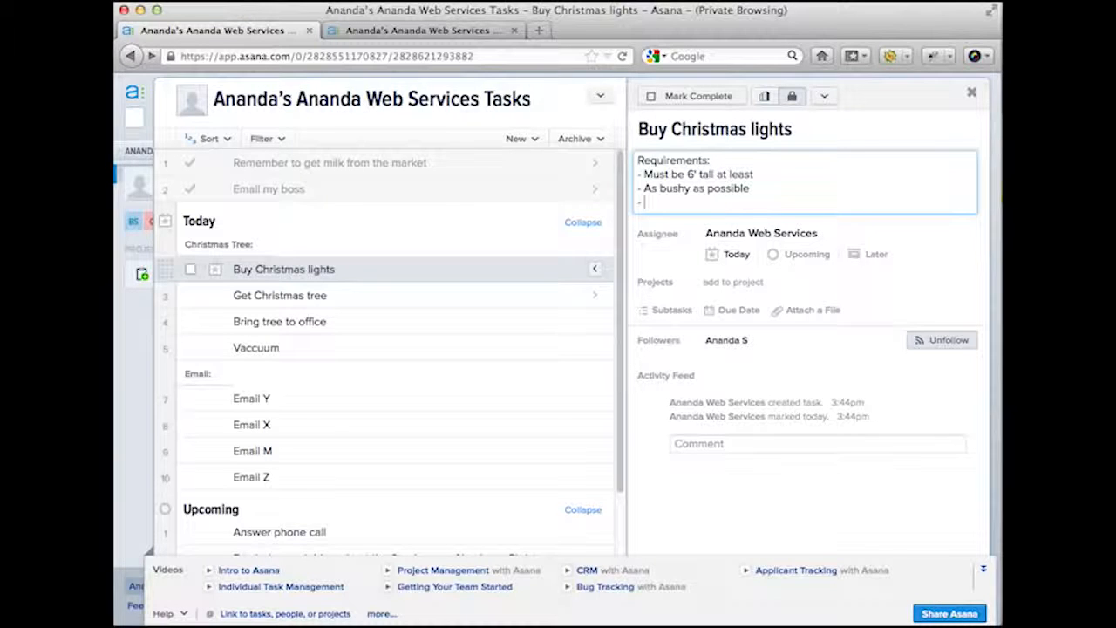
pyautogui.write('Smells nice')
# - Add an 'Optional bonus:' section listing '- Green'
pyautogui.press('Return')
pyautogui.press('Return')
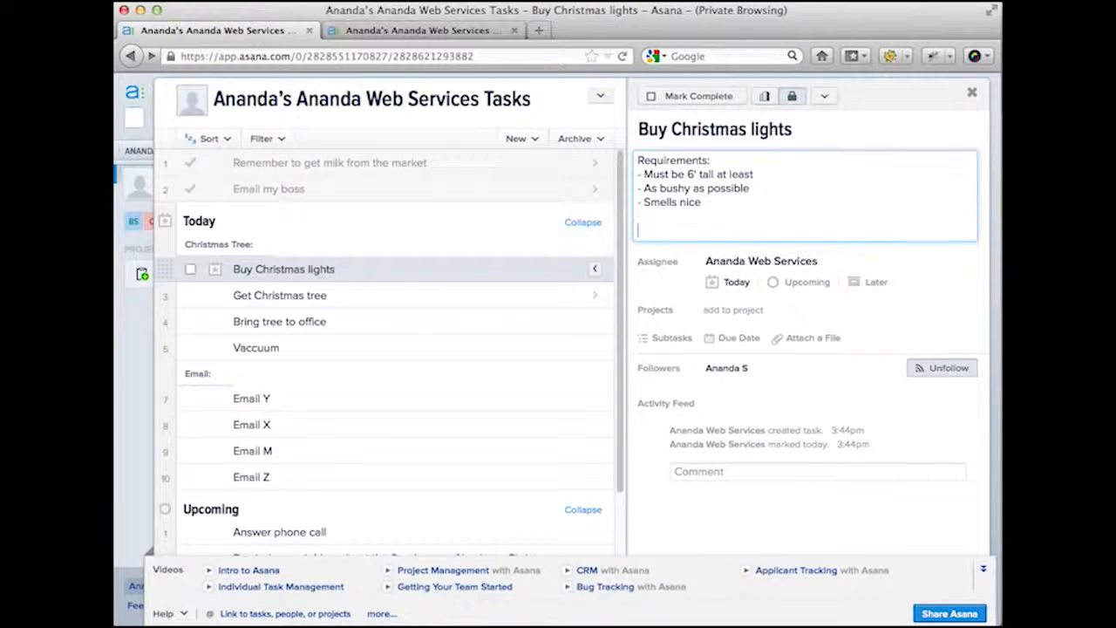
pyautogui.write('Optional bon')
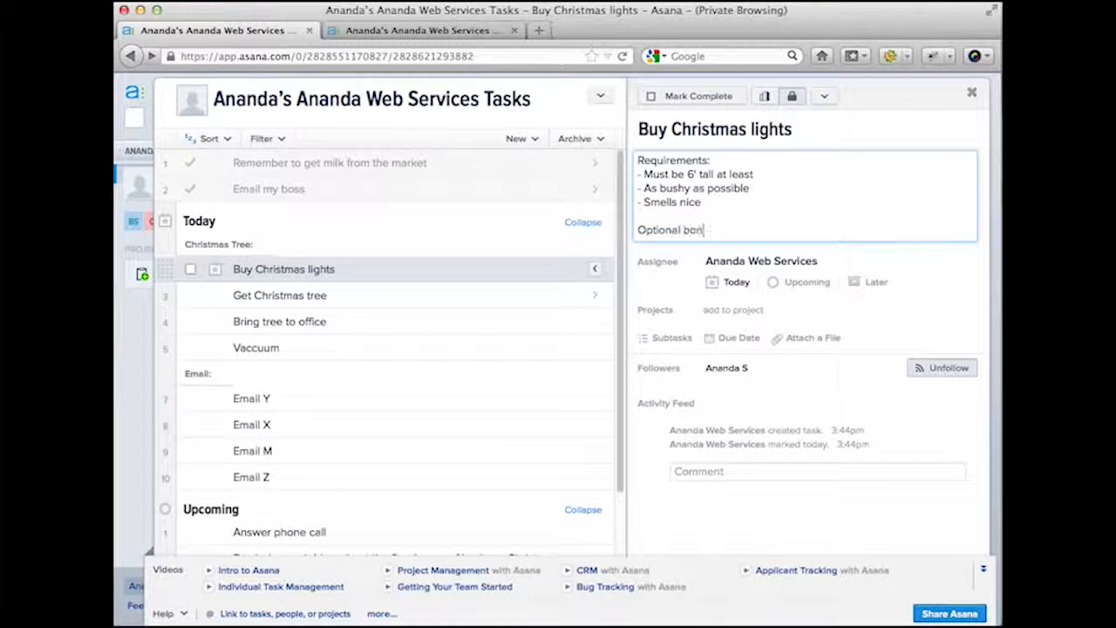
pyautogui.write('us:')
pyautogui.press('Return')
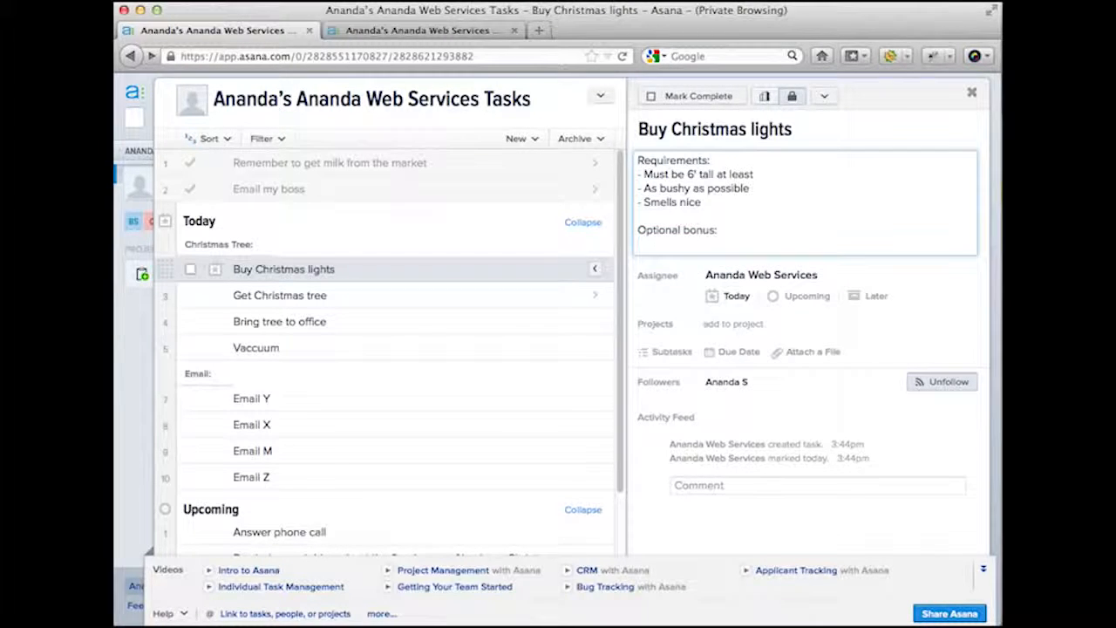
pyautogui.write('- Green')
# - Assign Buy Christmas lights to the teammate chosen from the Assignee suggestions
pyautogui.click(853, 278)
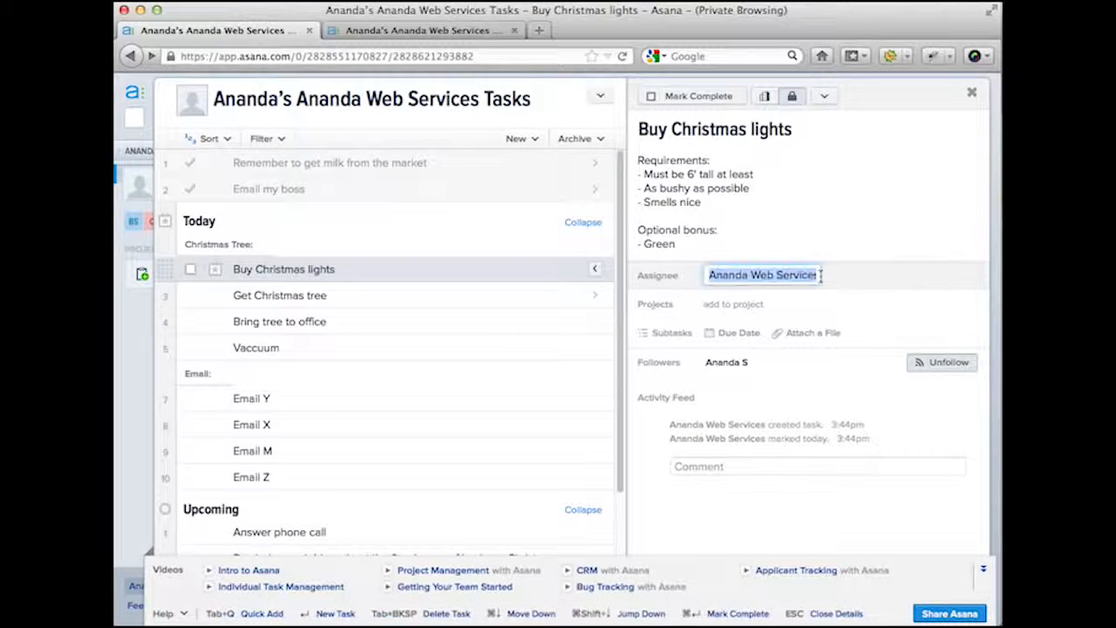
pyautogui.write('Nabha')
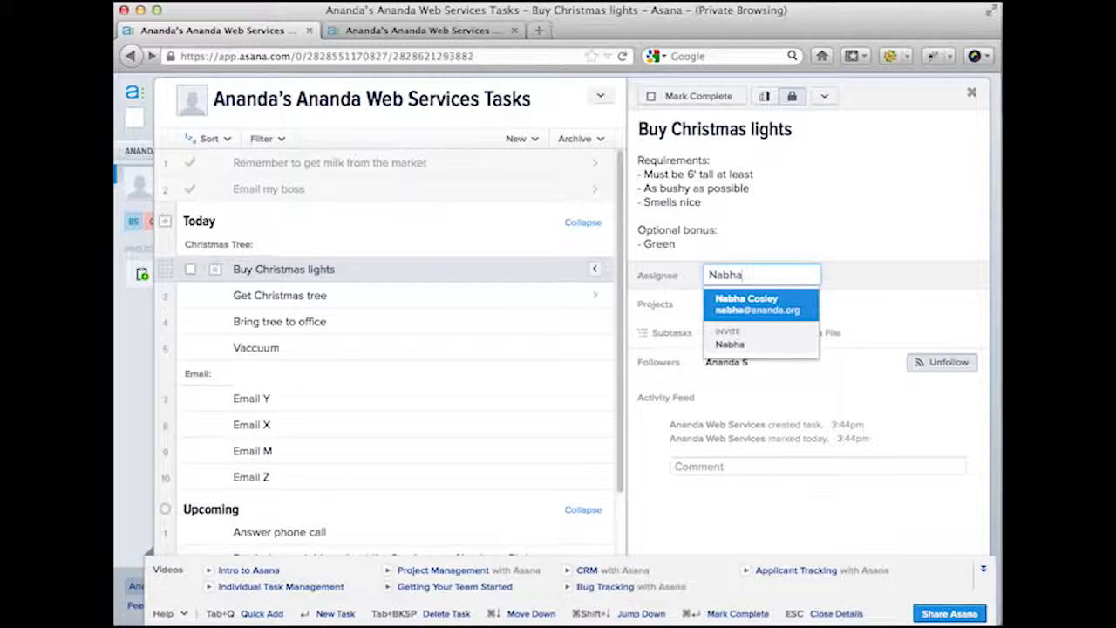
pyautogui.press('Return')
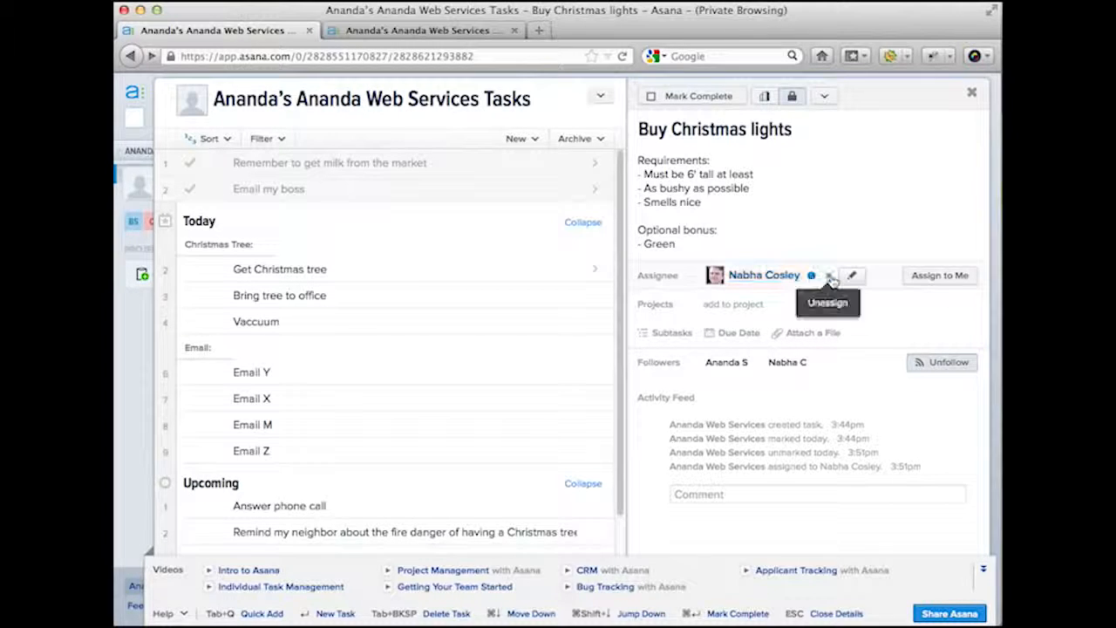
pyautogui.click(644, 173)
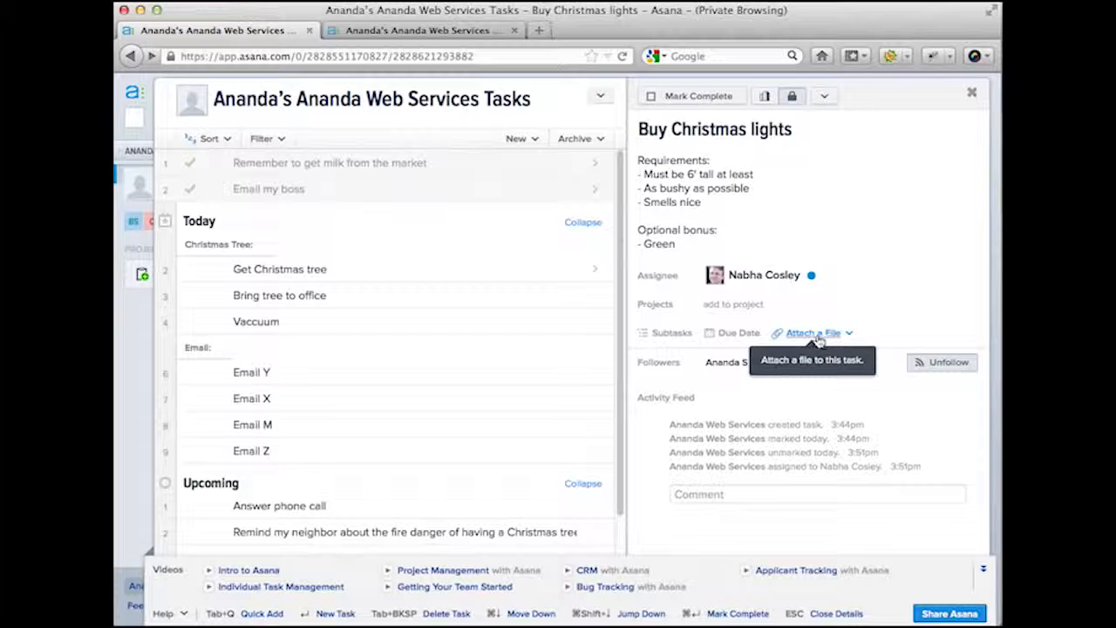
# - Set the Buy Christmas lights due date to 12/23/12 in the calendar picker
pyautogui.click(748, 337)
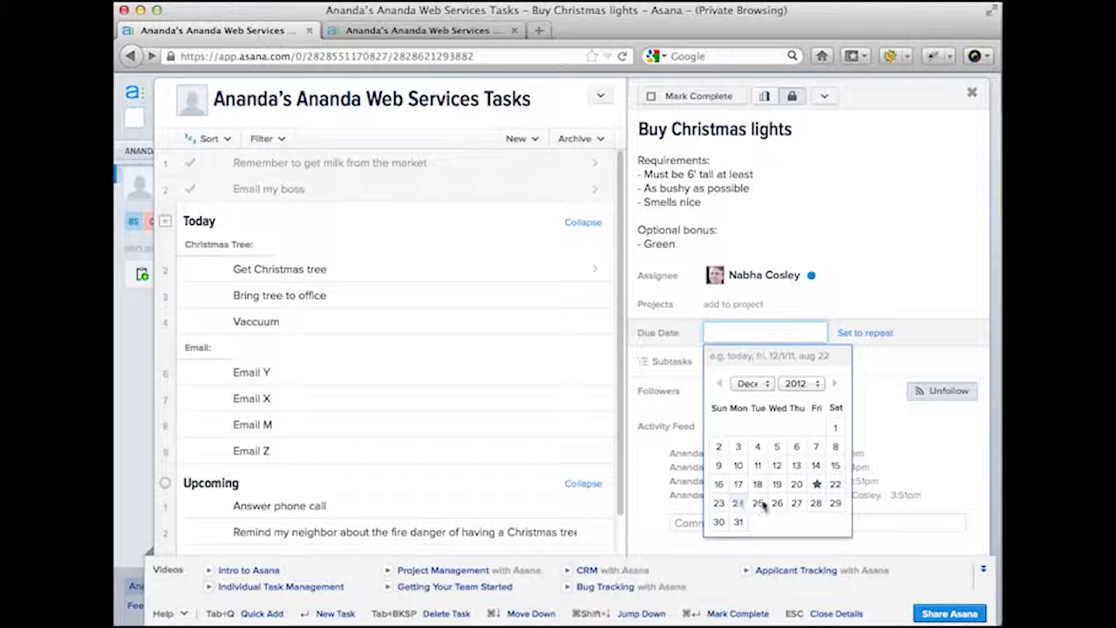
pyautogui.click(717, 505)
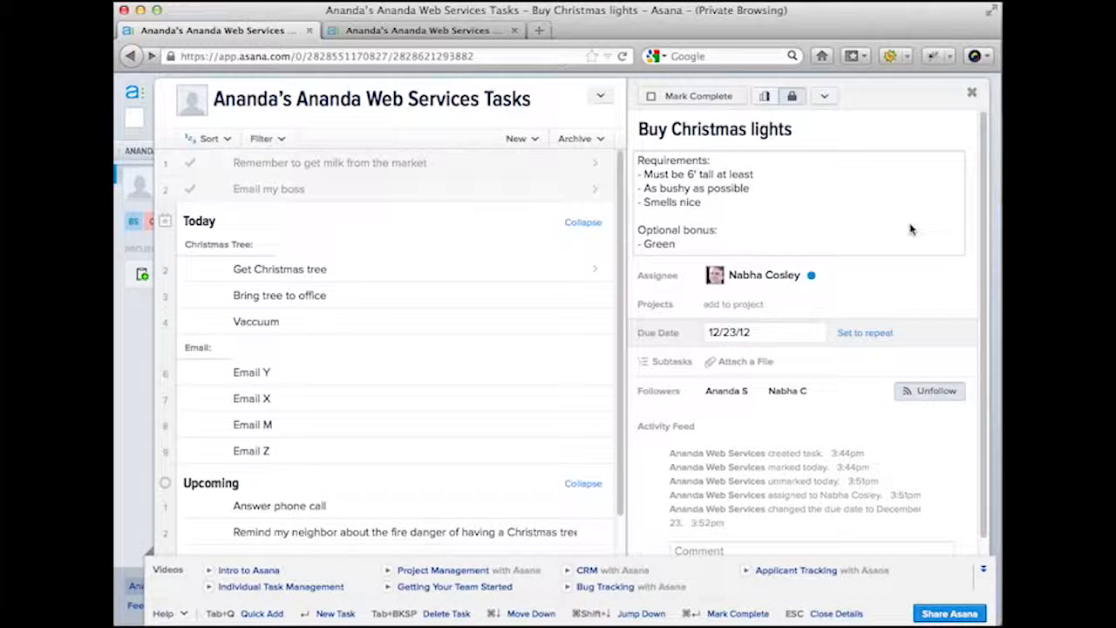
pyautogui.scroll(-1, 910, 228)
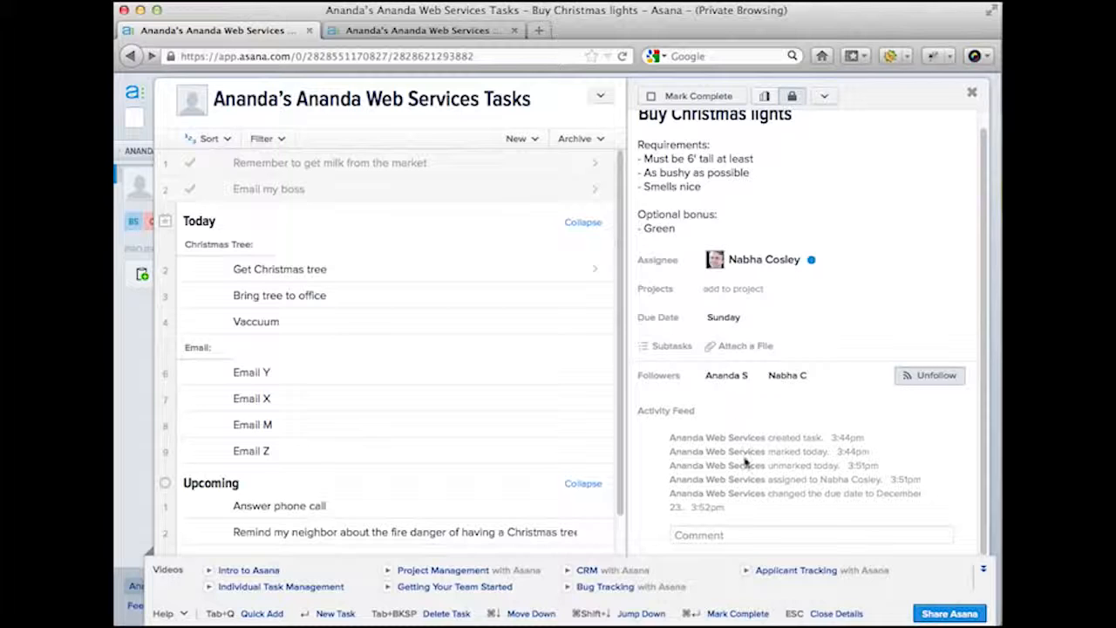
# - Post the comment 'It would be nice to have it before Sunday, but that's the last day it would be useful'
pyautogui.click(702, 535)
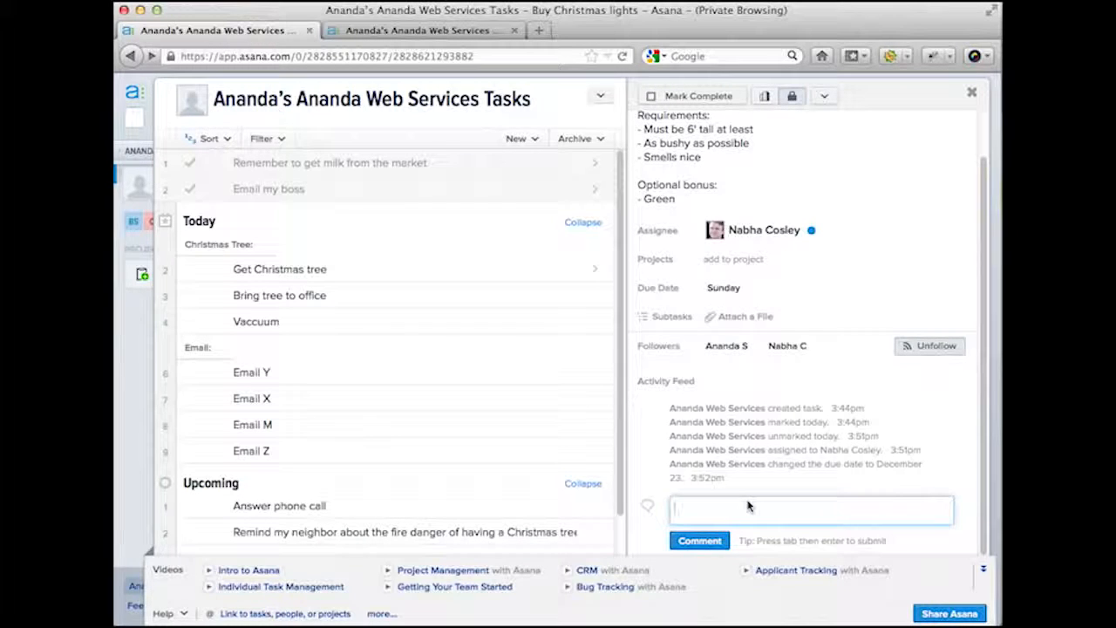
pyautogui.write('It would be nice to have it before Sunda')
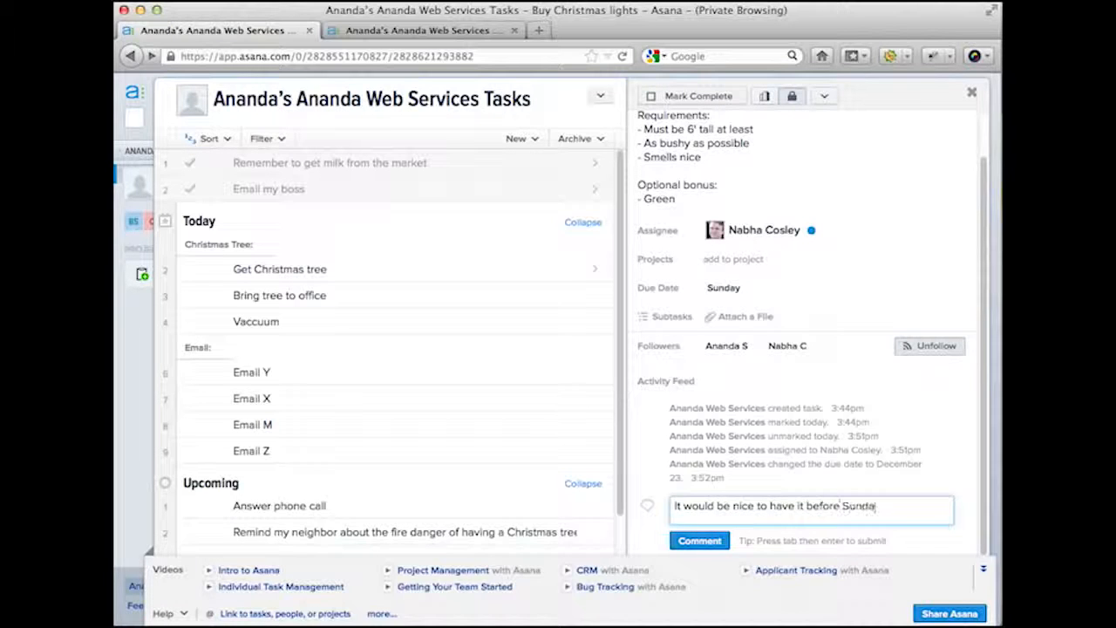
pyautogui.write("y, but that's the l")
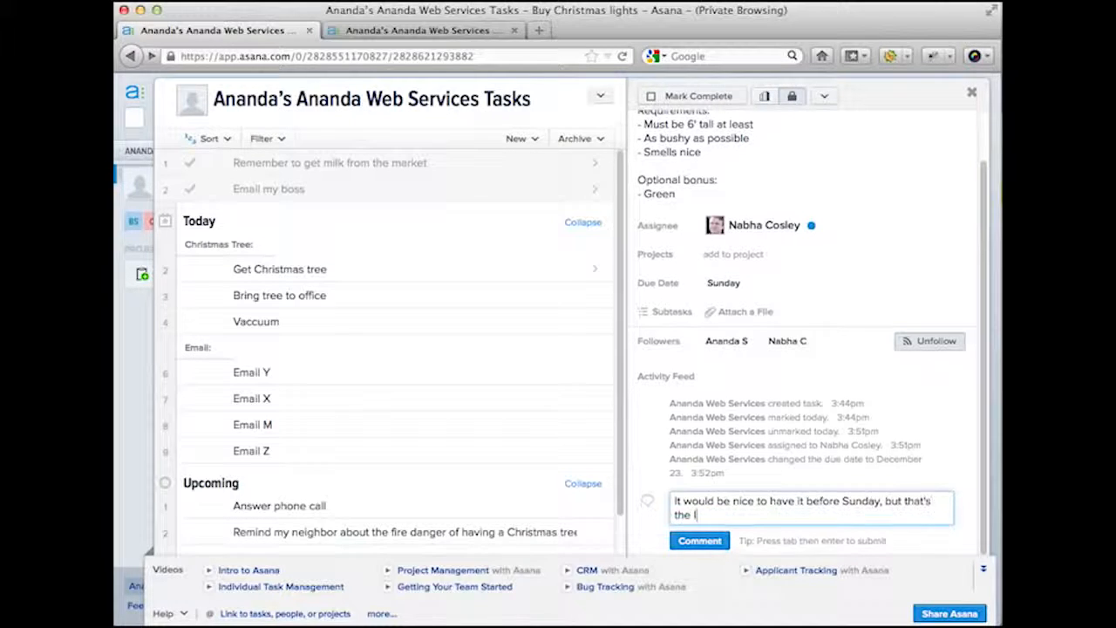
pyautogui.write('ast day it would be')
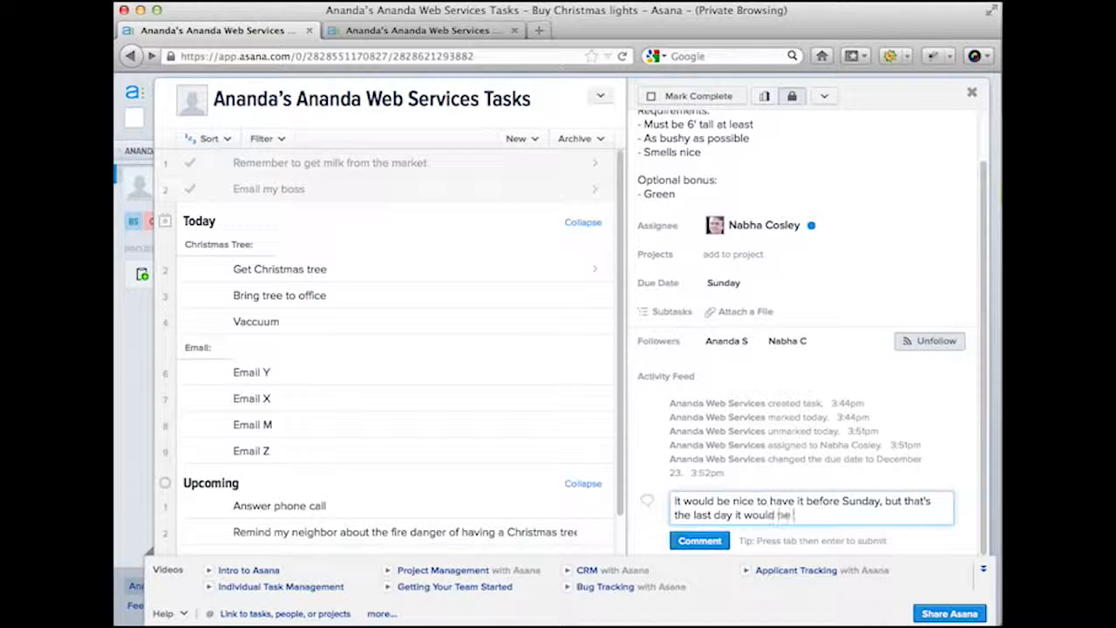
pyautogui.write(' useful')
pyautogui.press('Tab')
pyautogui.press('Return')
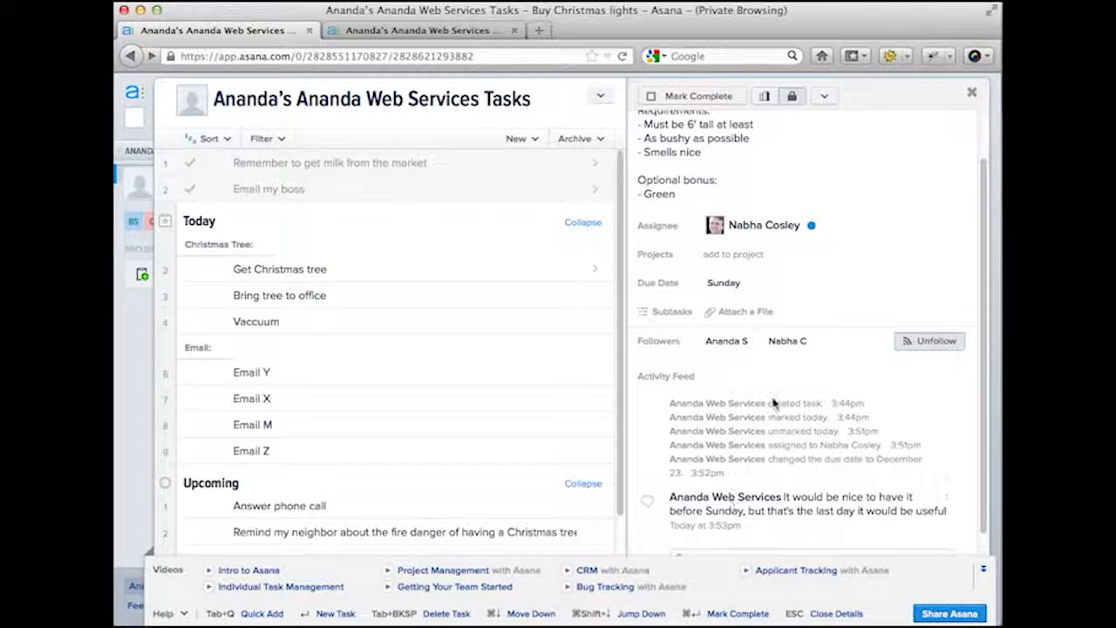
pyautogui.scroll(-1, 773, 402)
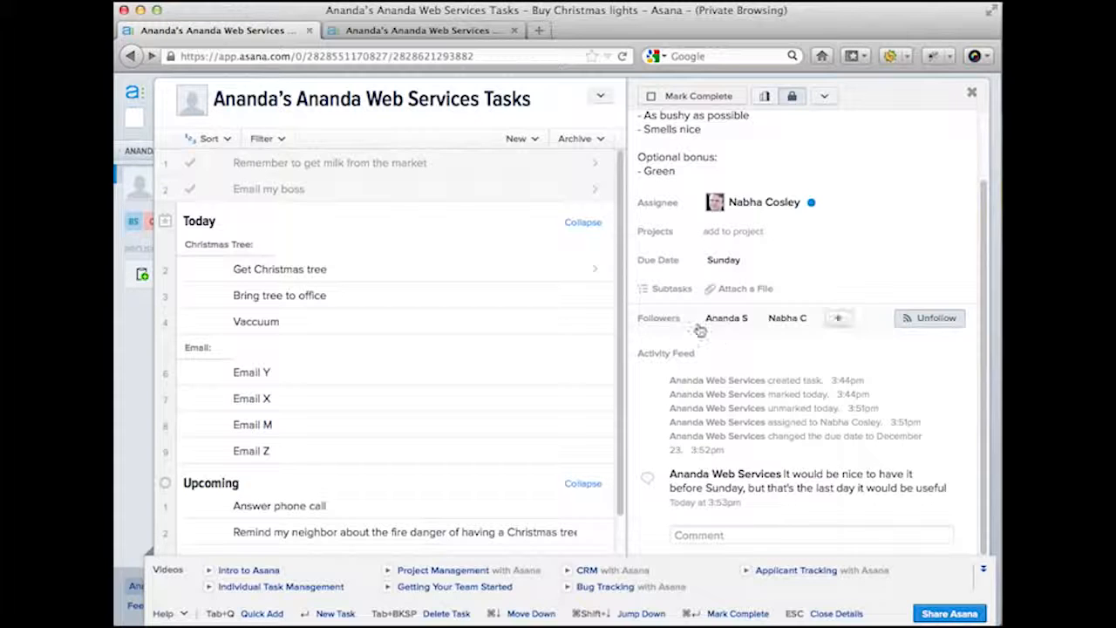
pyautogui.moveTo(681, 322)
pyautogui.scroll(2, 791, 201)
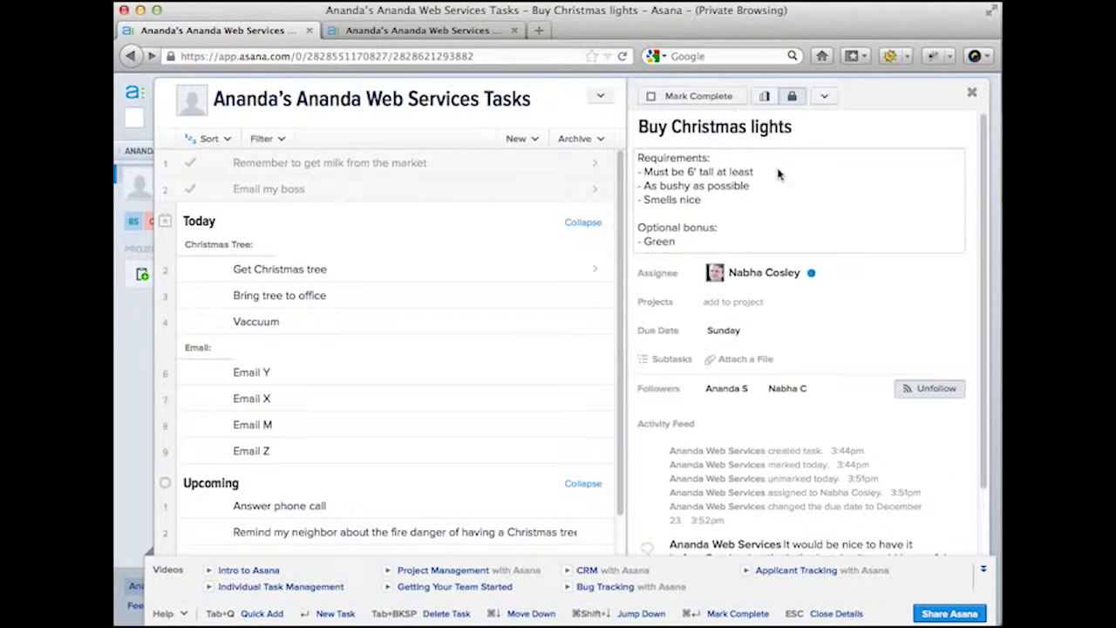
# - Leave the Buy Christmas lights description unchanged and unfollow the task
pyautogui.click(716, 175)
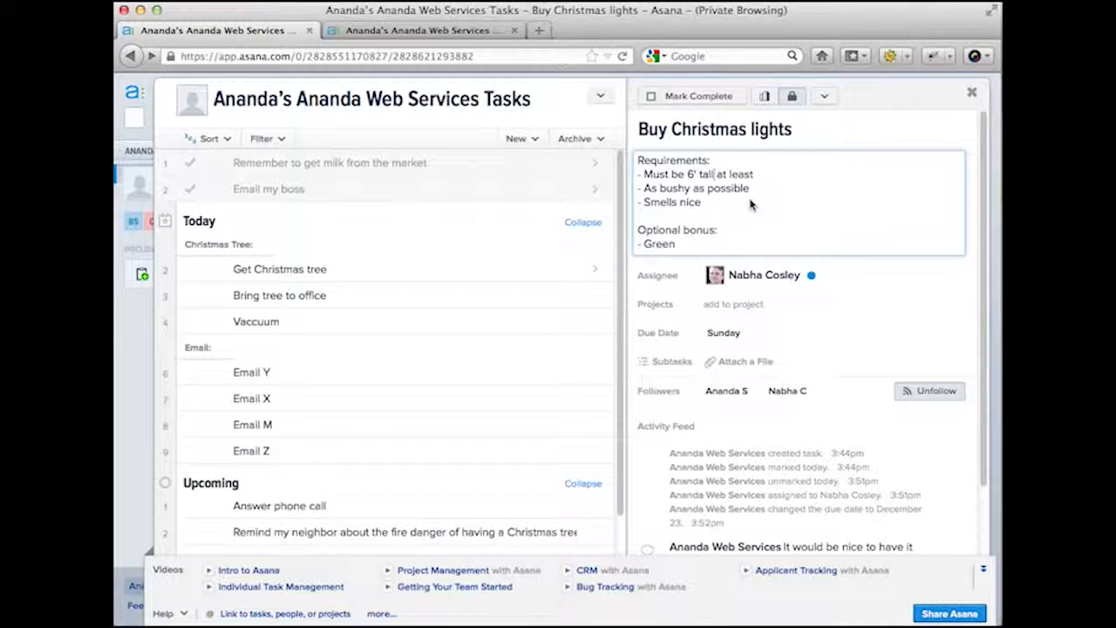
pyautogui.scroll(-3, 660, 430)
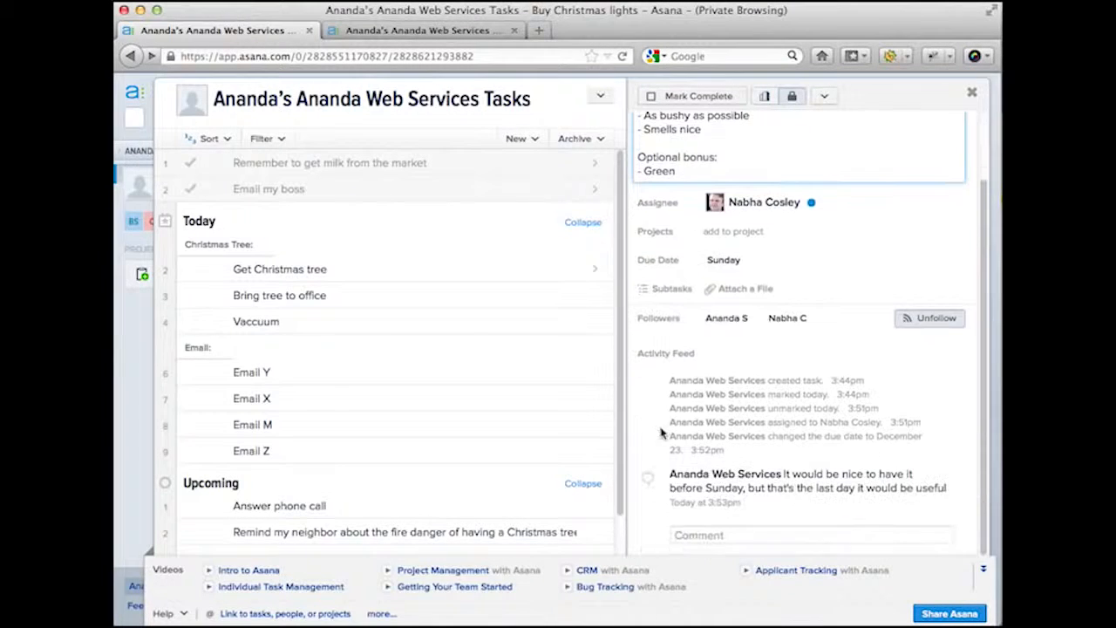
pyautogui.click(783, 353)
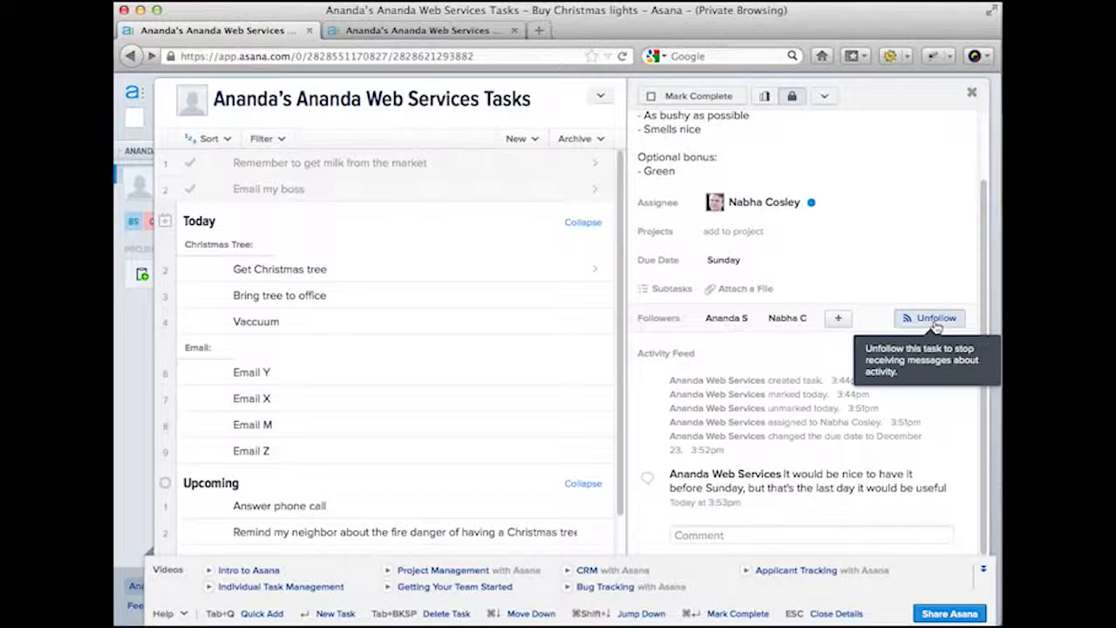
pyautogui.click(936, 321)
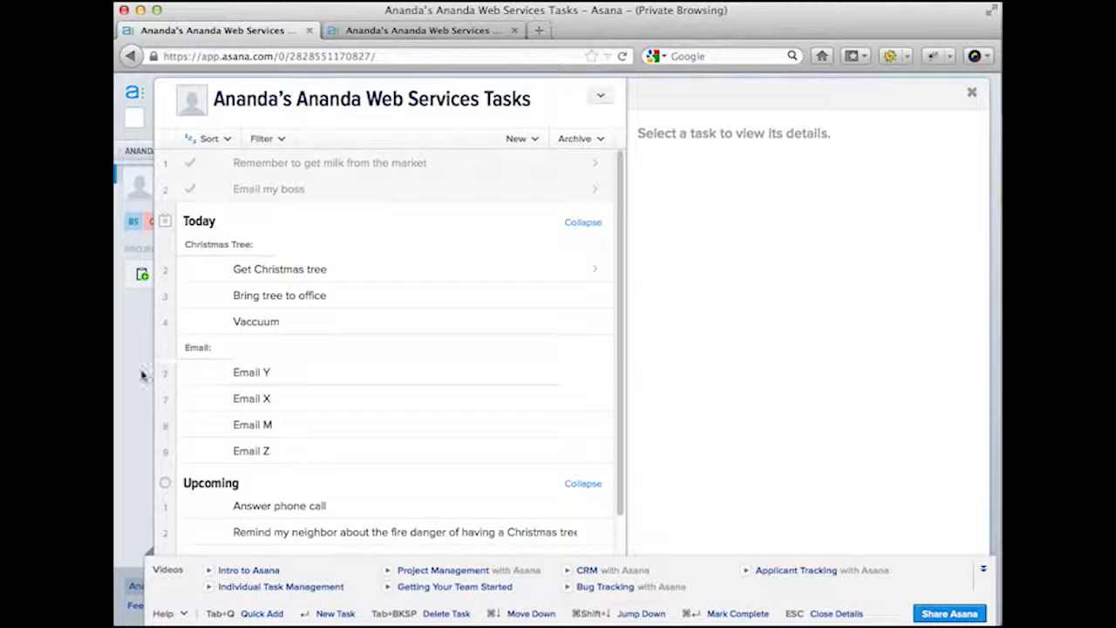
# - Open the Bring tree to office task from the task list
pyautogui.moveTo(143, 376)
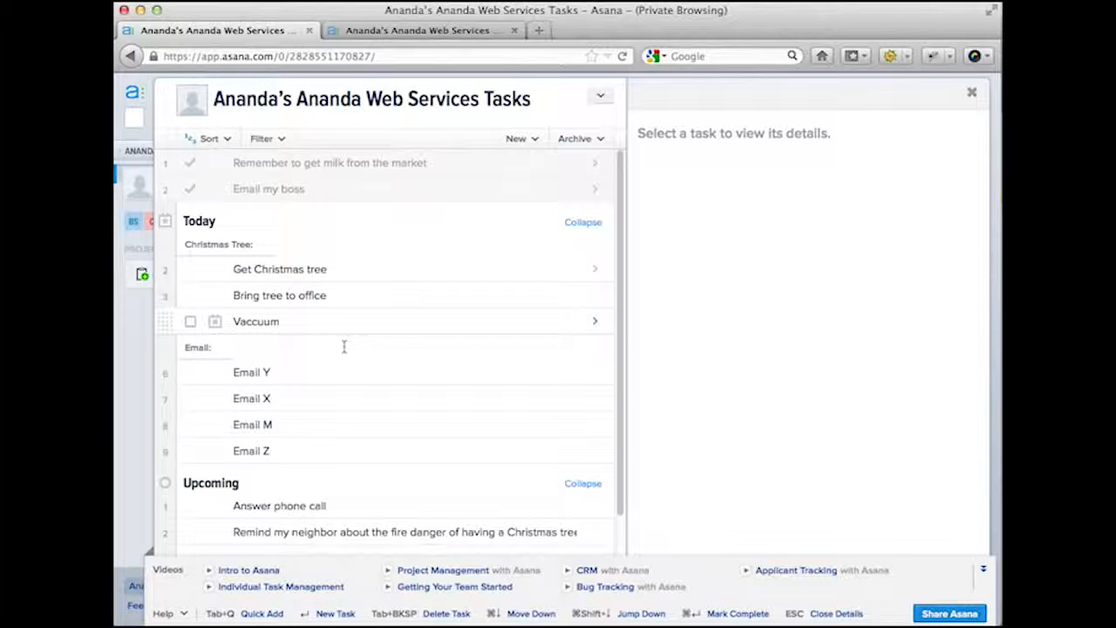
pyautogui.click(342, 294)
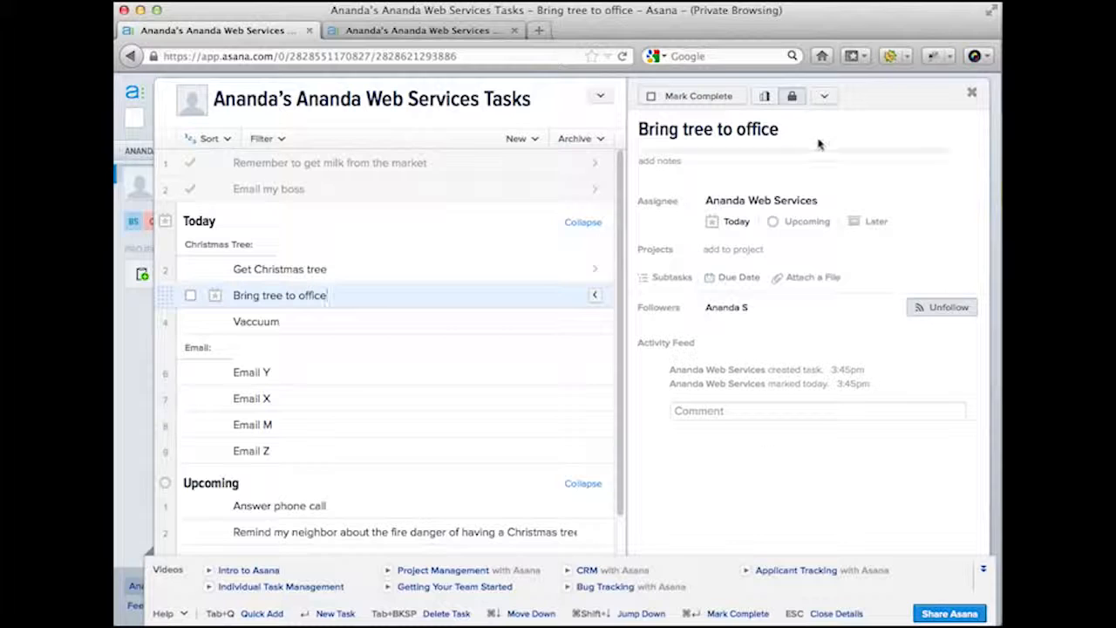
# - Add a follower to Bring tree to office by entering the follower's e-mail address
pyautogui.click(825, 96)
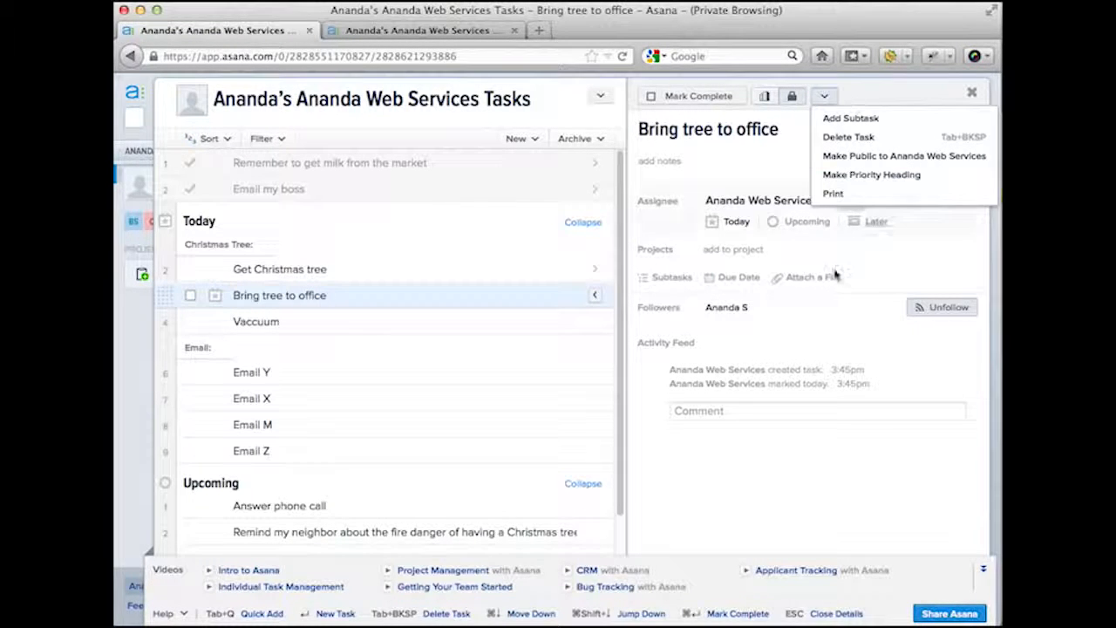
pyautogui.click(781, 306)
pyautogui.click(781, 305)
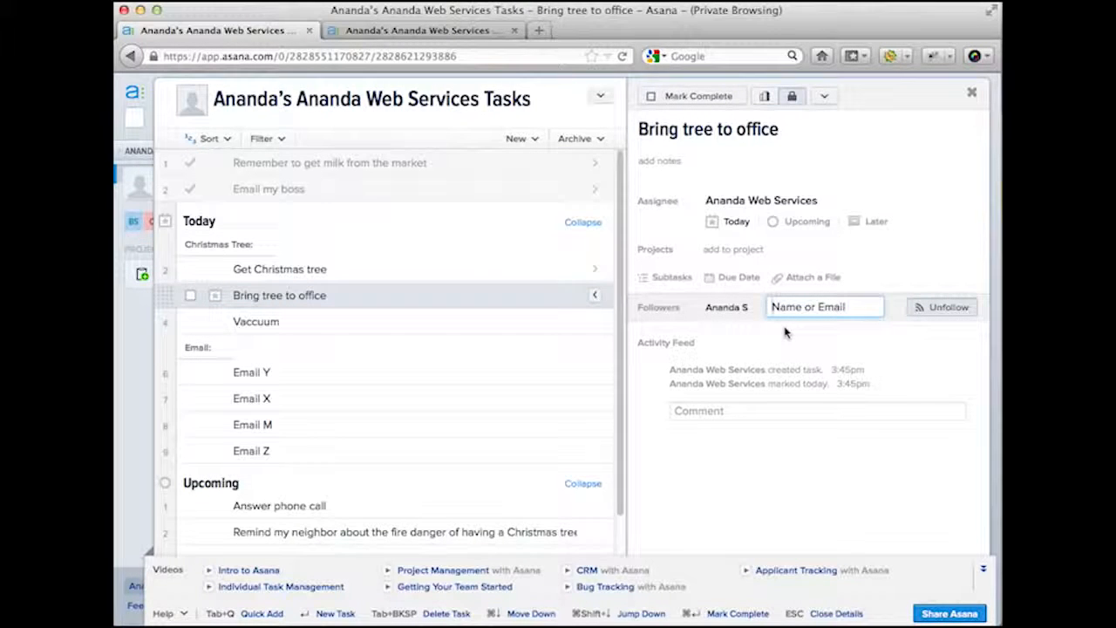
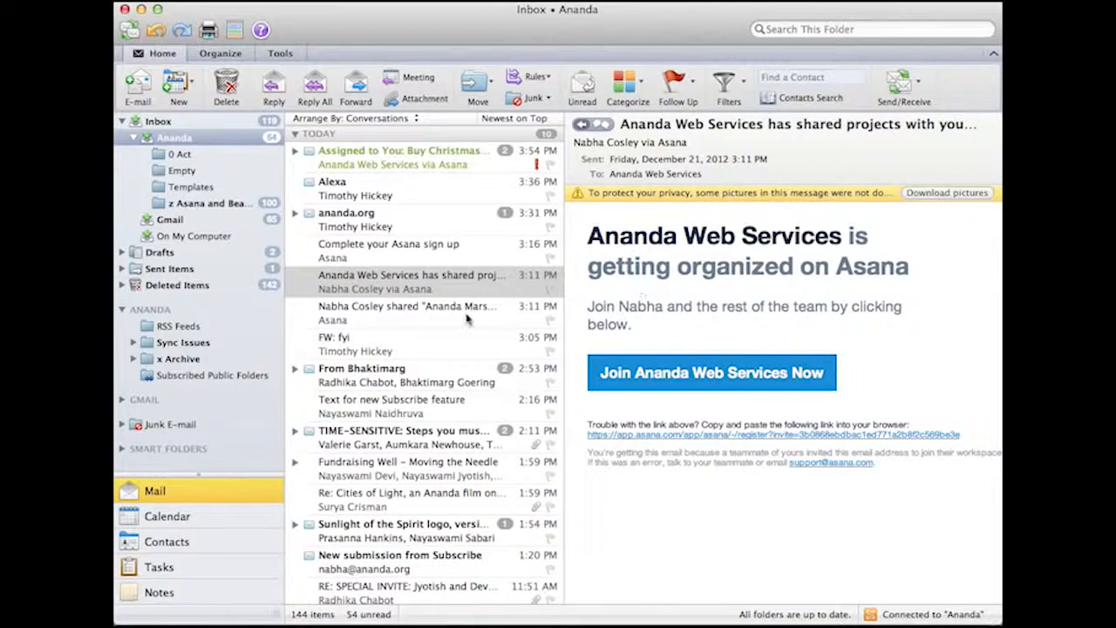
pyautogui.click(437, 319)
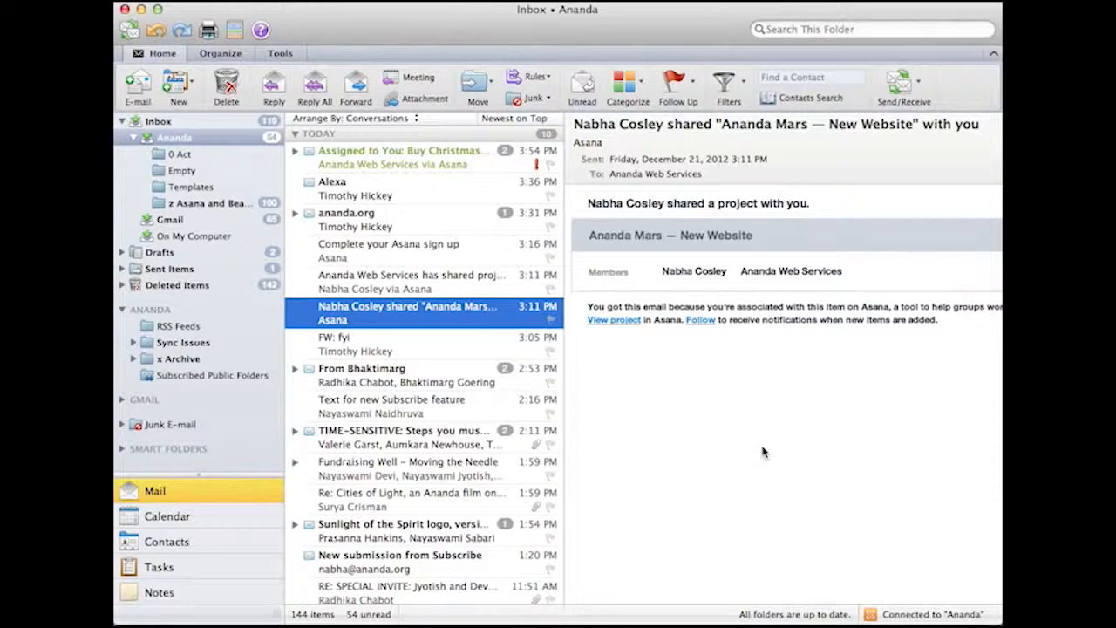
pyautogui.click(468, 284)
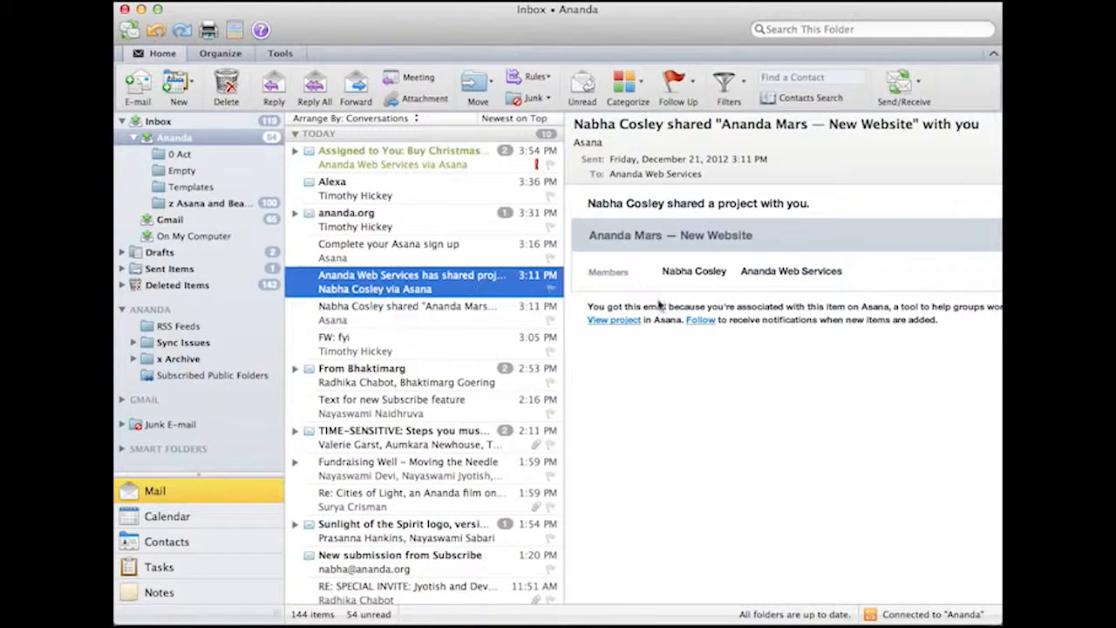
pyautogui.click(446, 321)
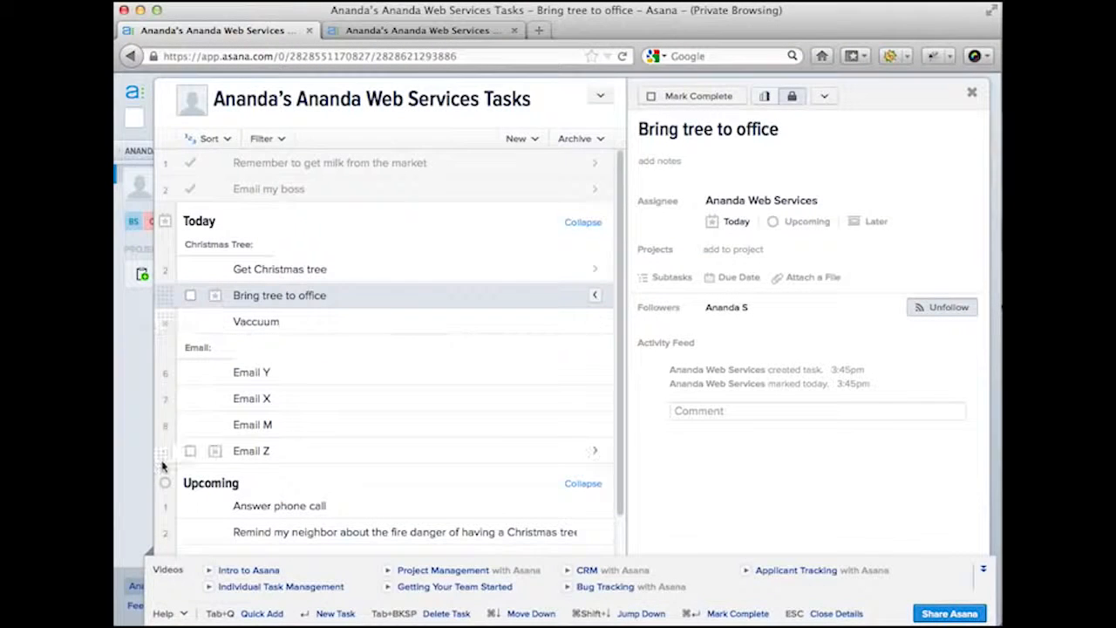
# - Slide out Asana's sidebar showing My Tasks, Inbox and the team members
pyautogui.moveTo(139, 484)
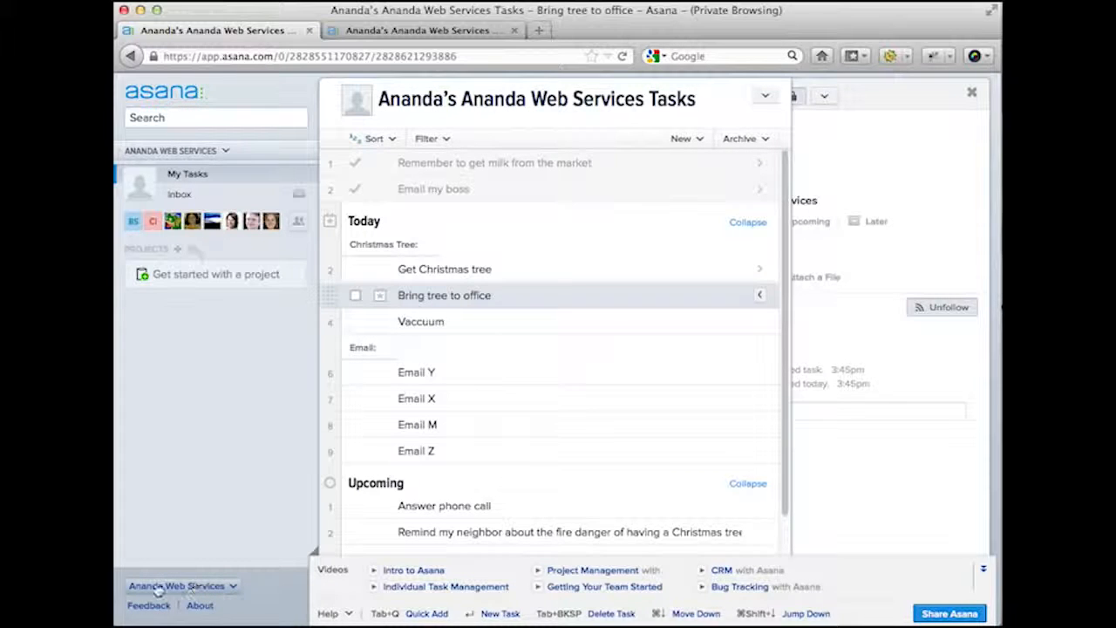
# - Check the workspace switcher options, then bring up the user name account menu
pyautogui.click(202, 590)
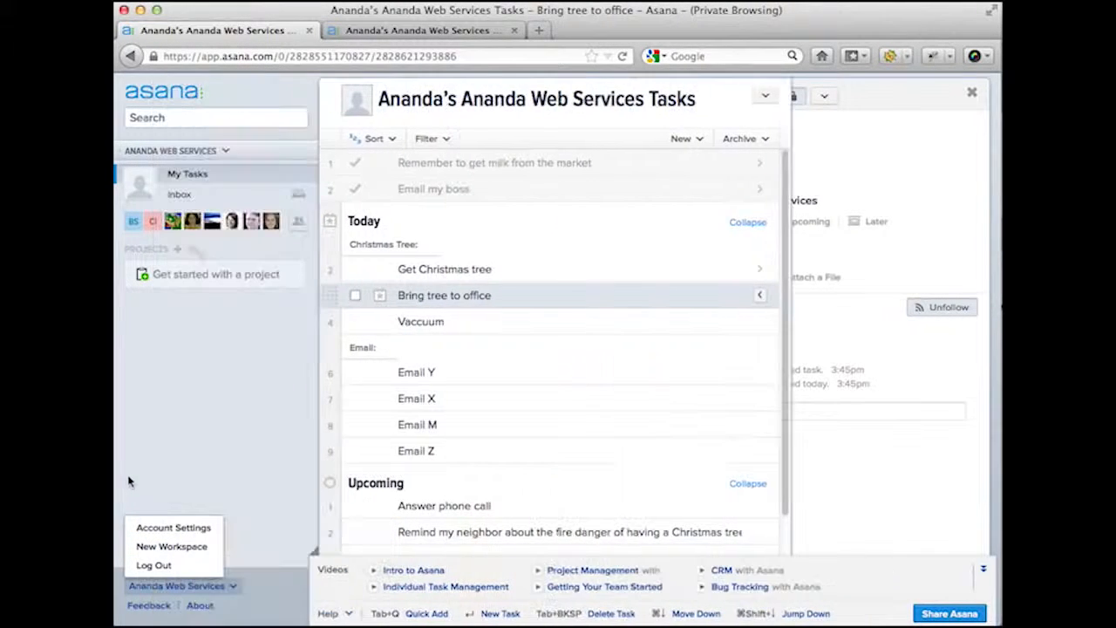
pyautogui.click(131, 482)
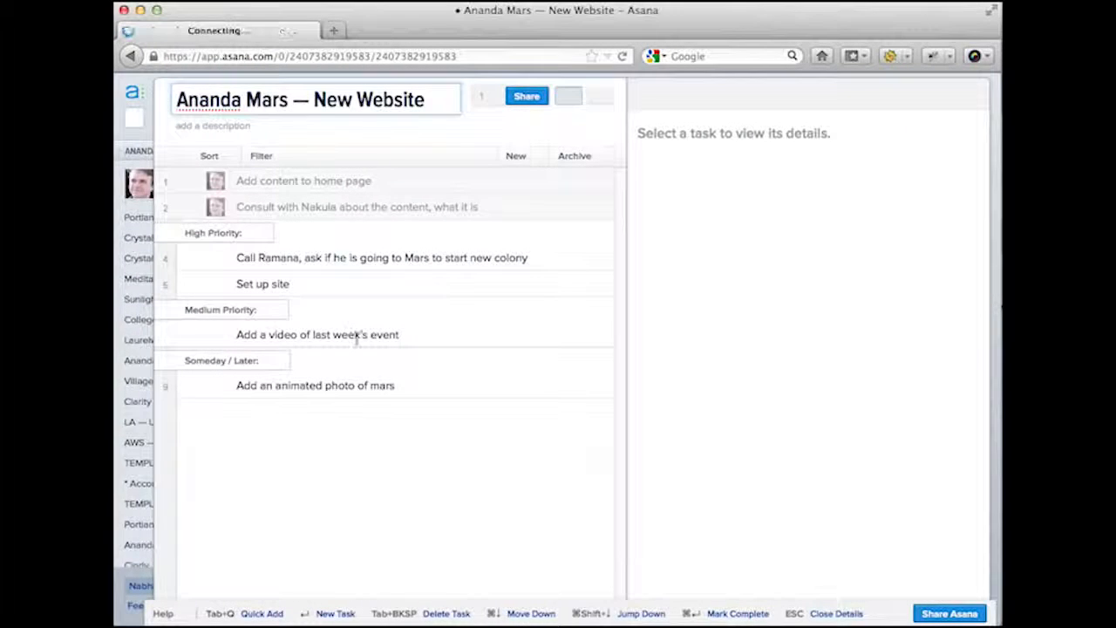
pyautogui.click(150, 591)
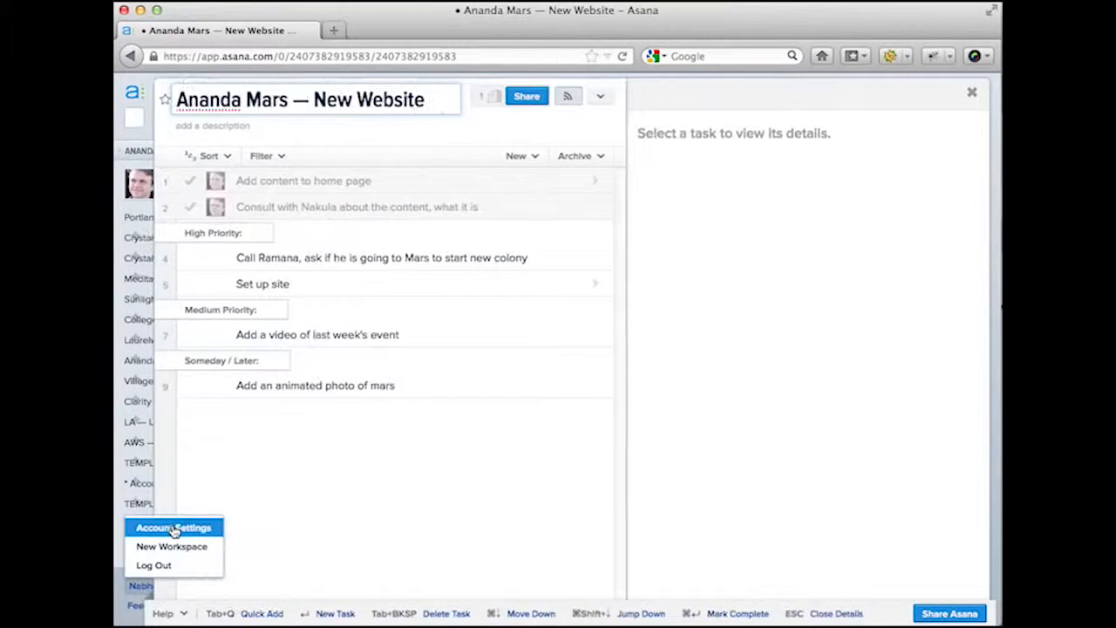
# - Open Account Settings and switch to its Email Messages preferences
pyautogui.click(173, 529)
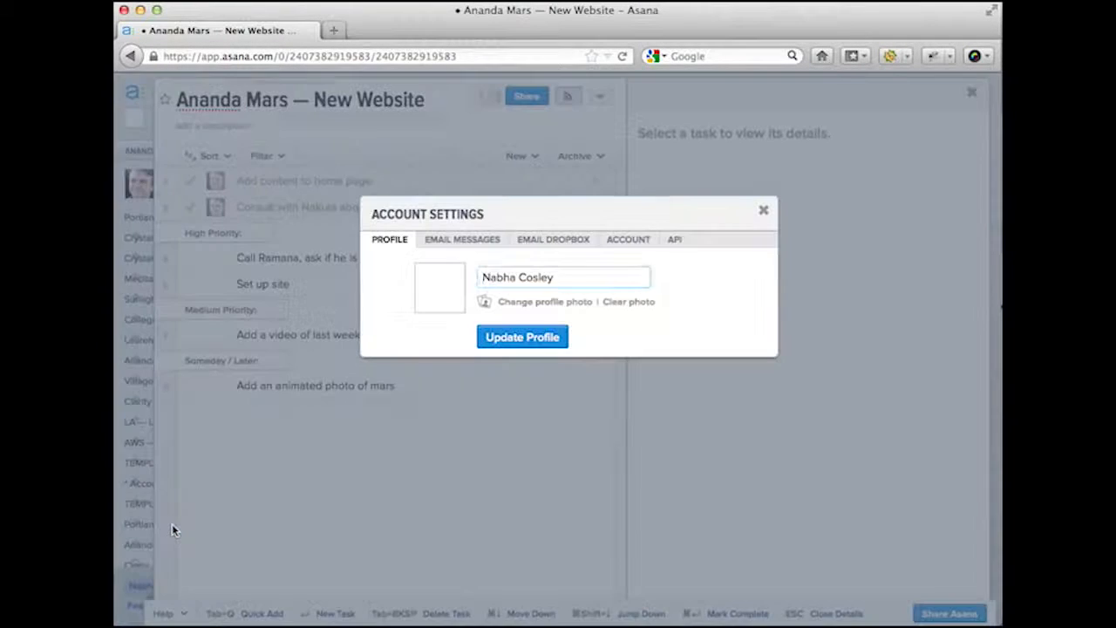
pyautogui.click(489, 242)
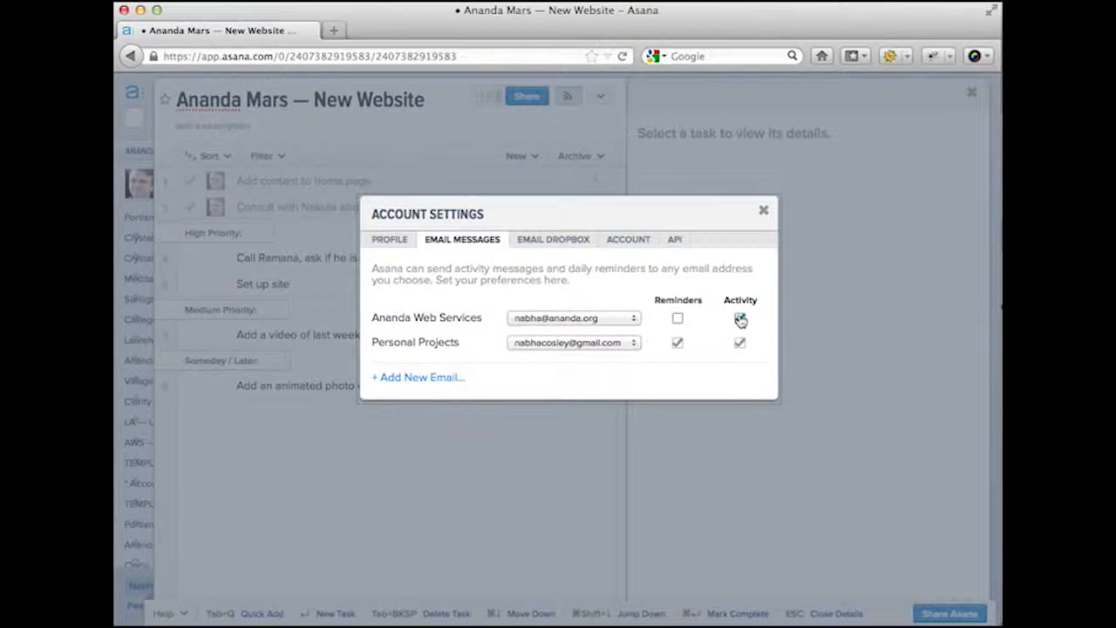
# - Close Account Settings and expand the sidebar beside the Ananda Mars — New Website project
pyautogui.click(764, 212)
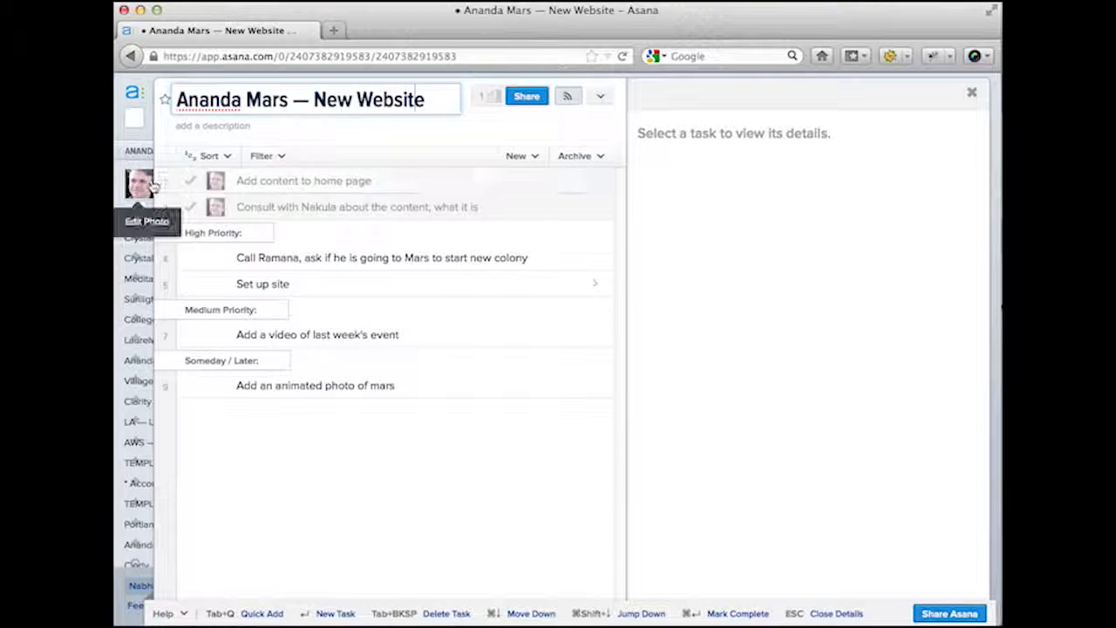
pyautogui.moveTo(127, 206)
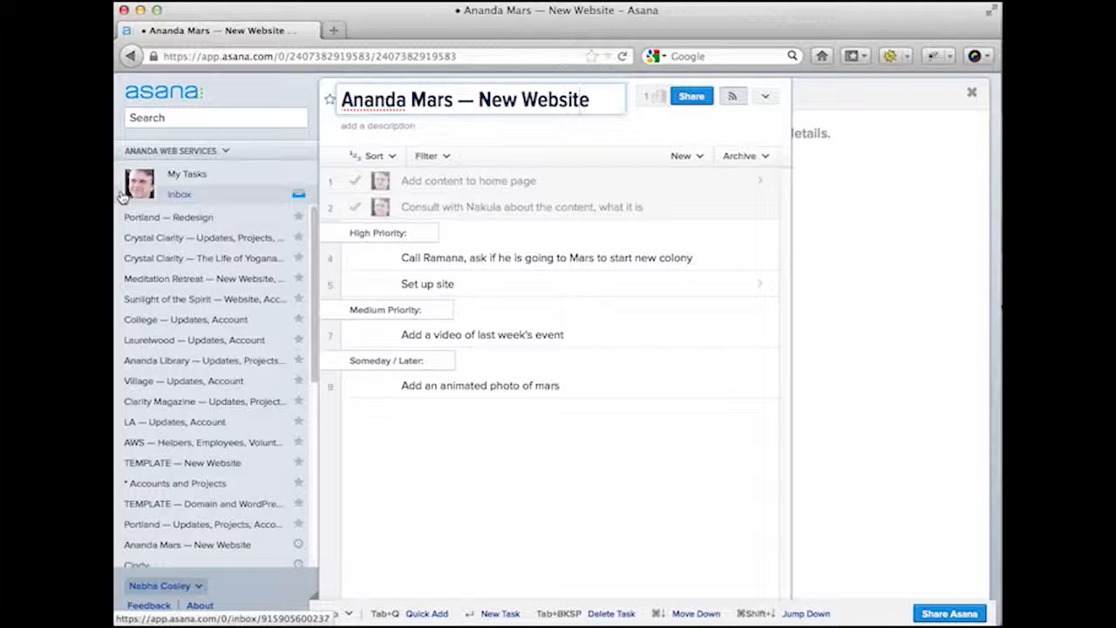
# - Open the Buy Christmas lights task from the Inbox
pyautogui.click(121, 201)
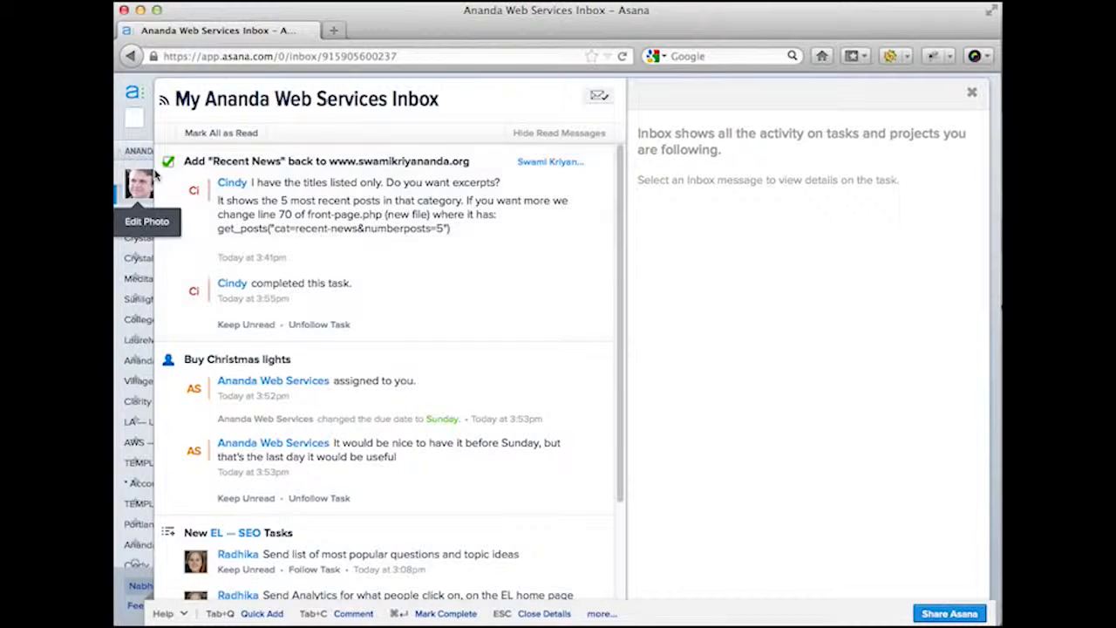
pyautogui.scroll(-3, 369, 333)
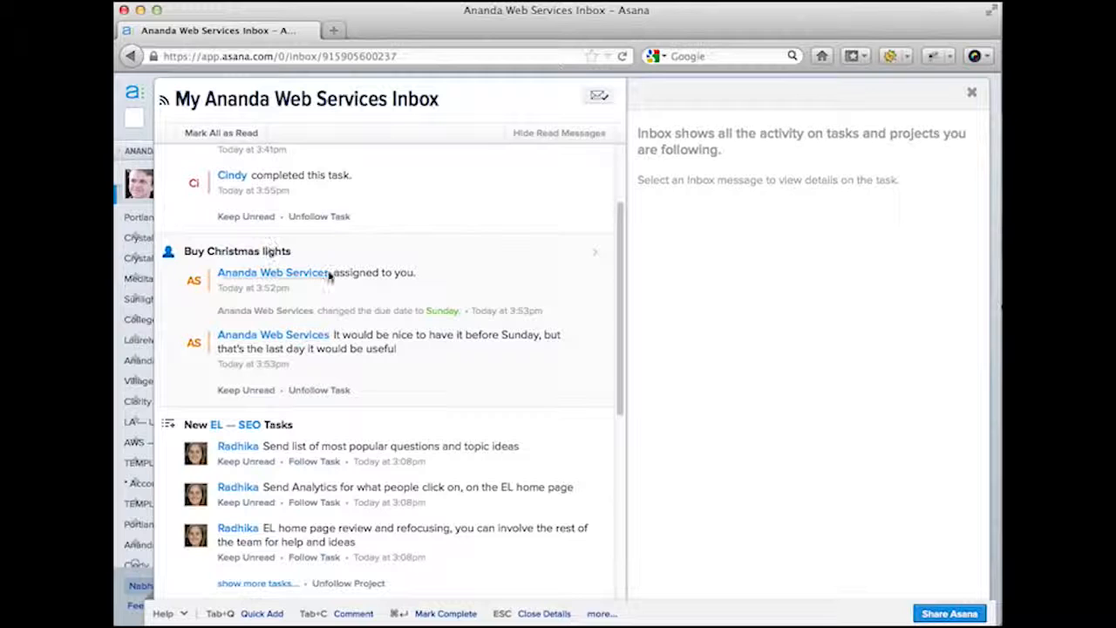
pyautogui.click(383, 281)
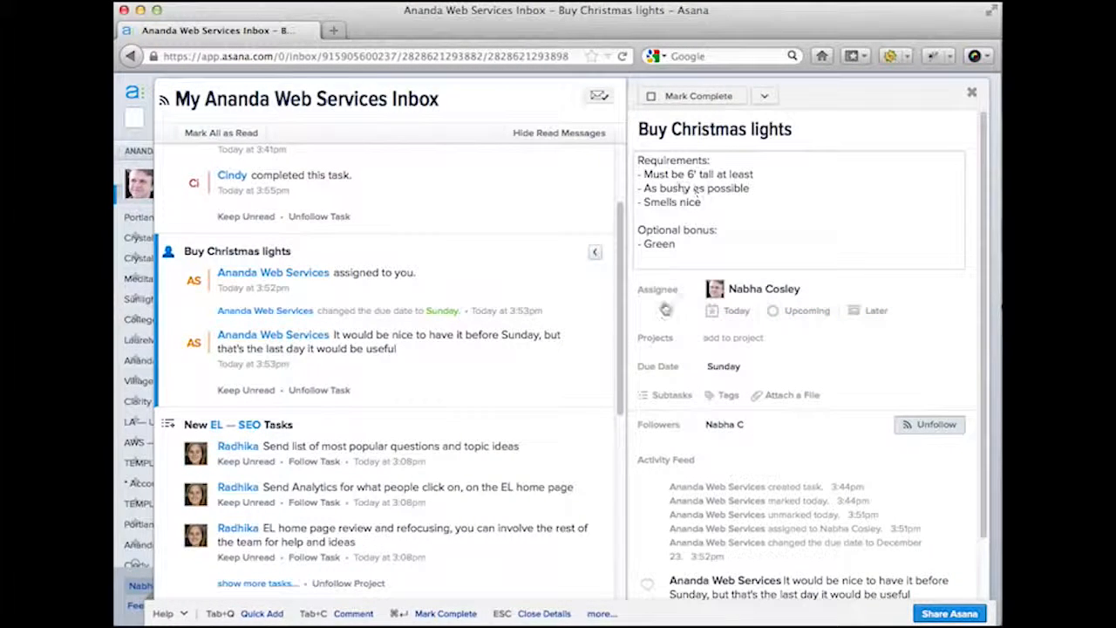
# - Post a comment saying you don't have time and asking to find someone else
pyautogui.scroll(-2, 690, 392)
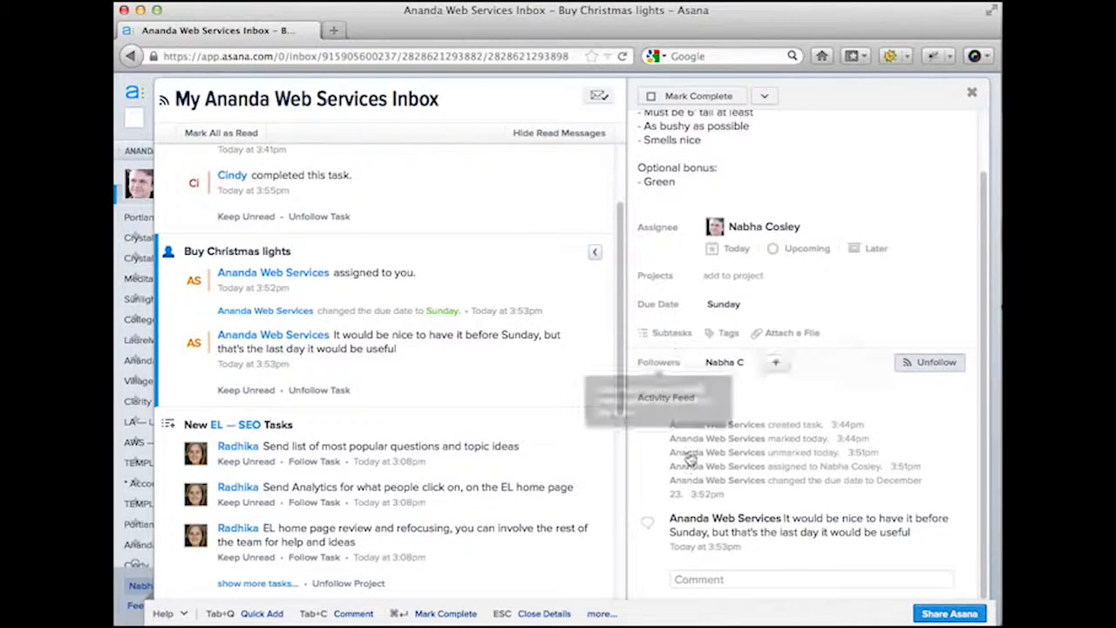
pyautogui.click(707, 582)
pyautogui.write("Sorry, I don't")
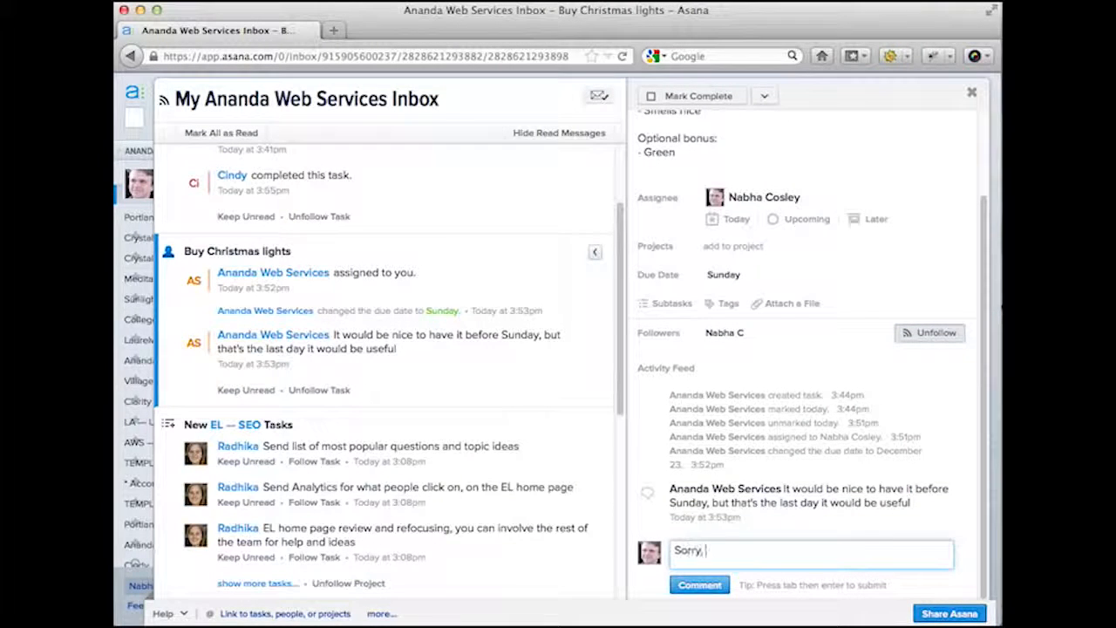
pyautogui.write('me')
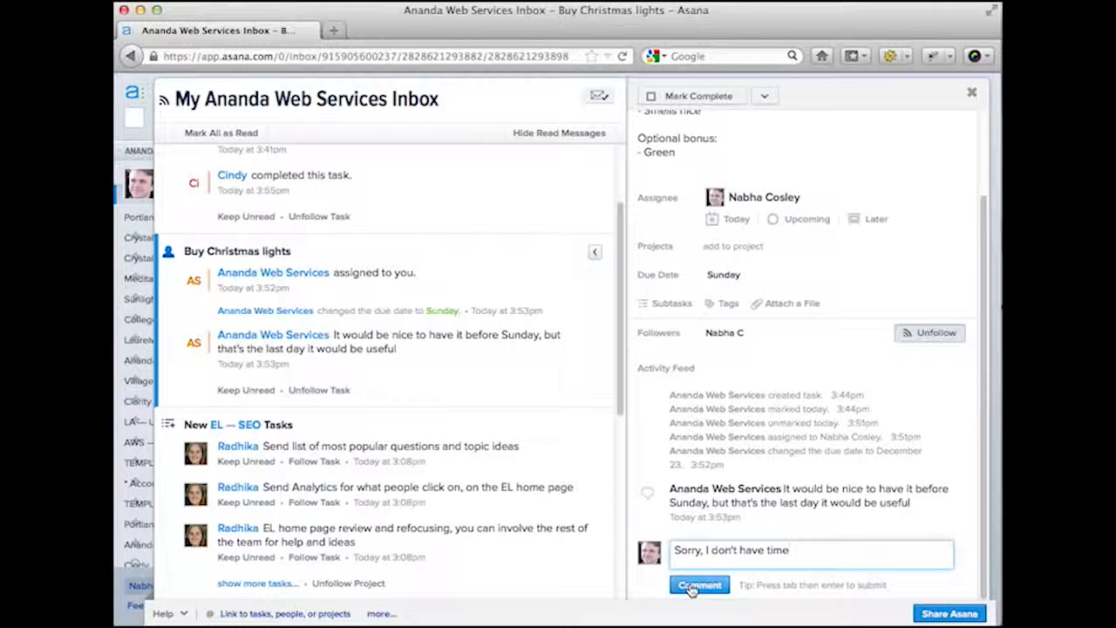
pyautogui.write(', can we find so')
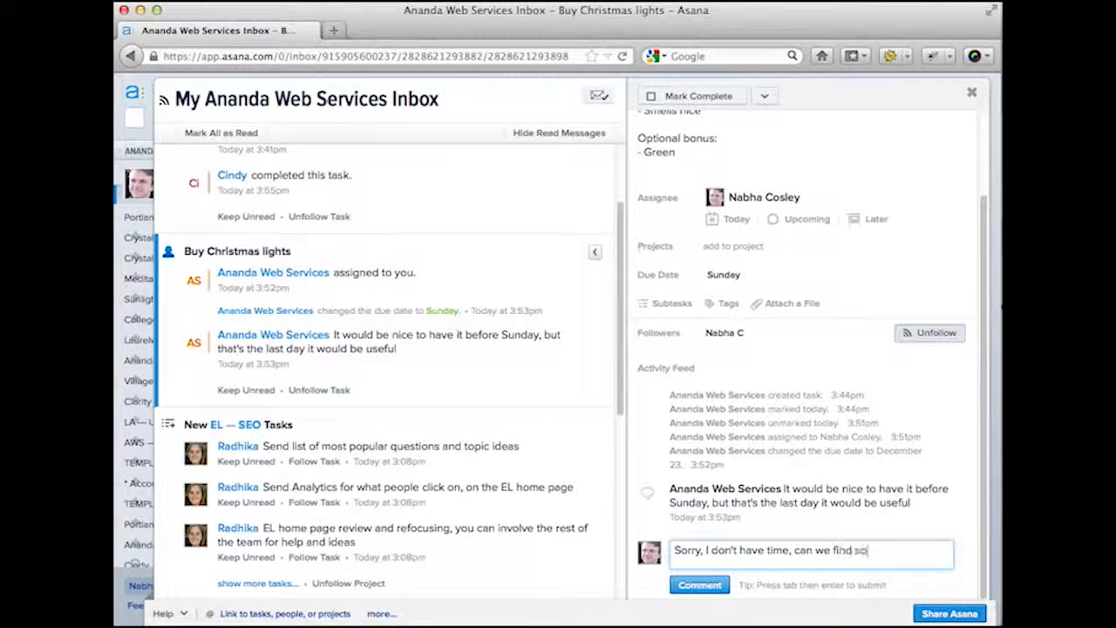
pyautogui.write('meone else?')
pyautogui.press('Tab')
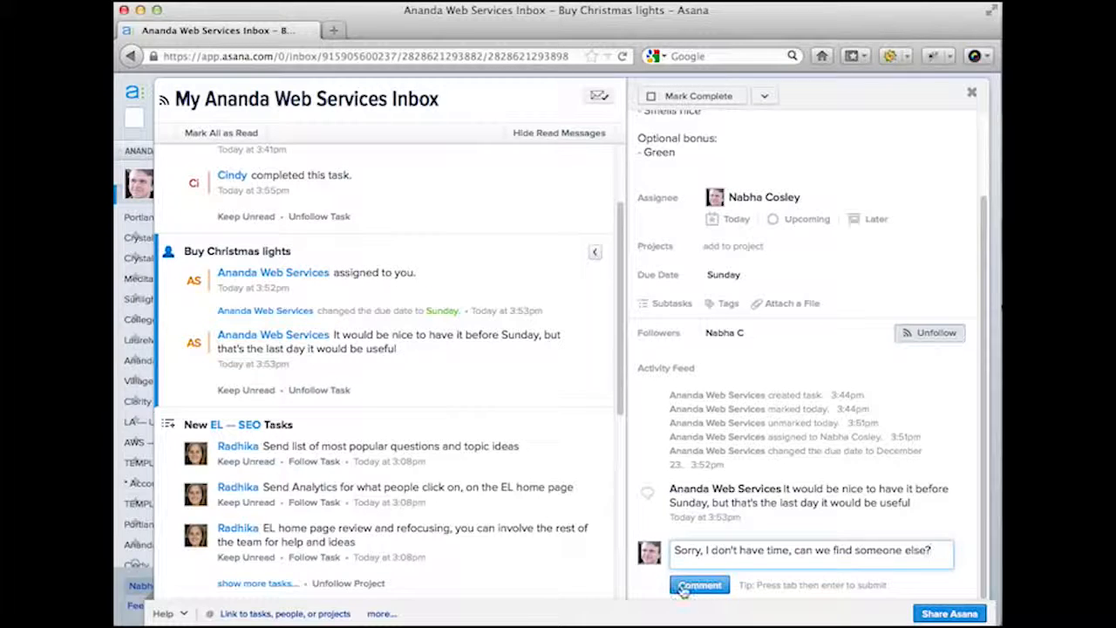
pyautogui.press('Return')
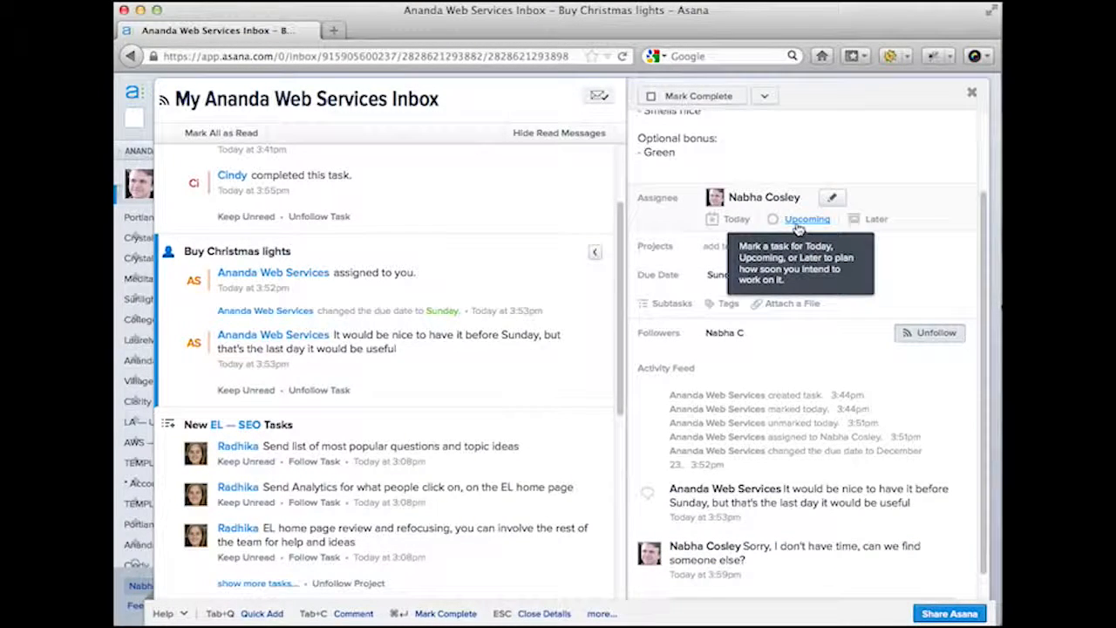
# - Change the Buy Christmas lights assignee to Ananda Web Services
pyautogui.click(833, 198)
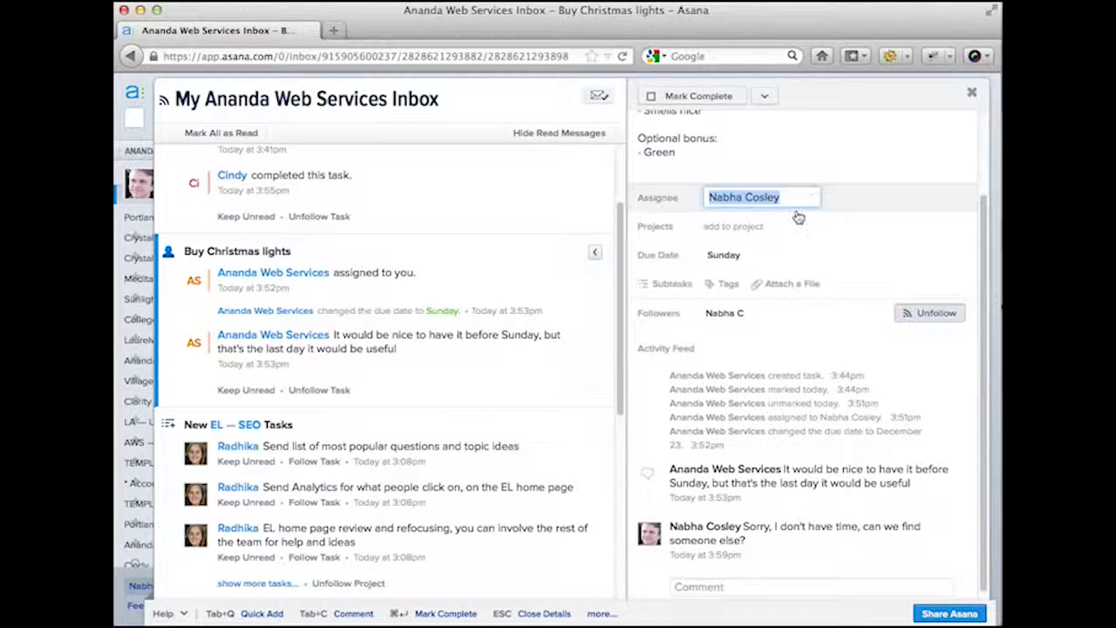
pyautogui.write('Ananda Web')
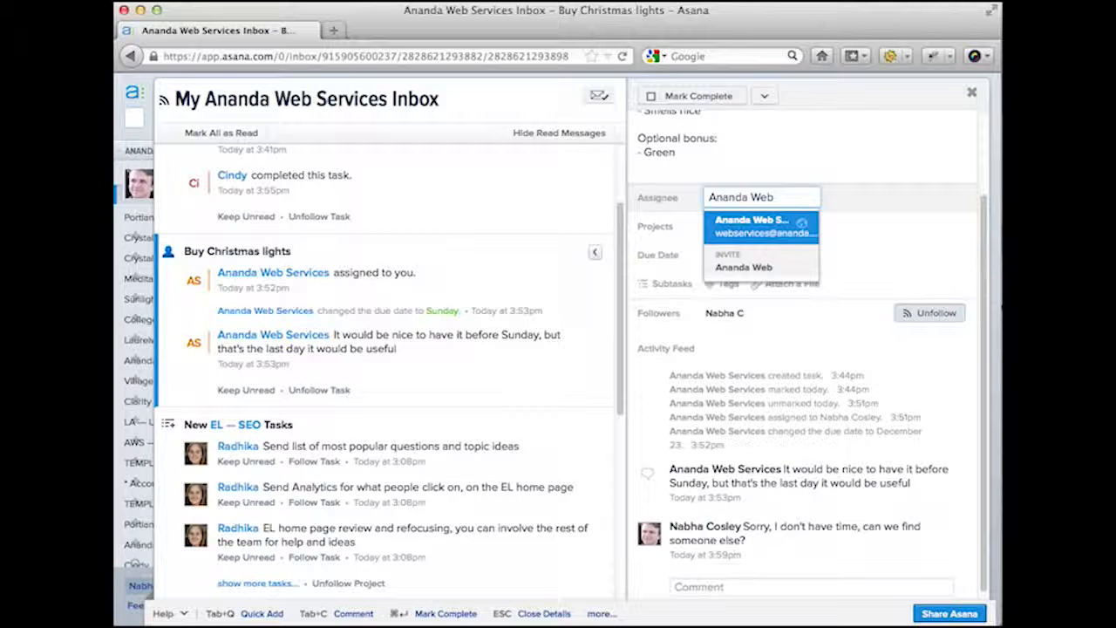
pyautogui.moveTo(800, 225)
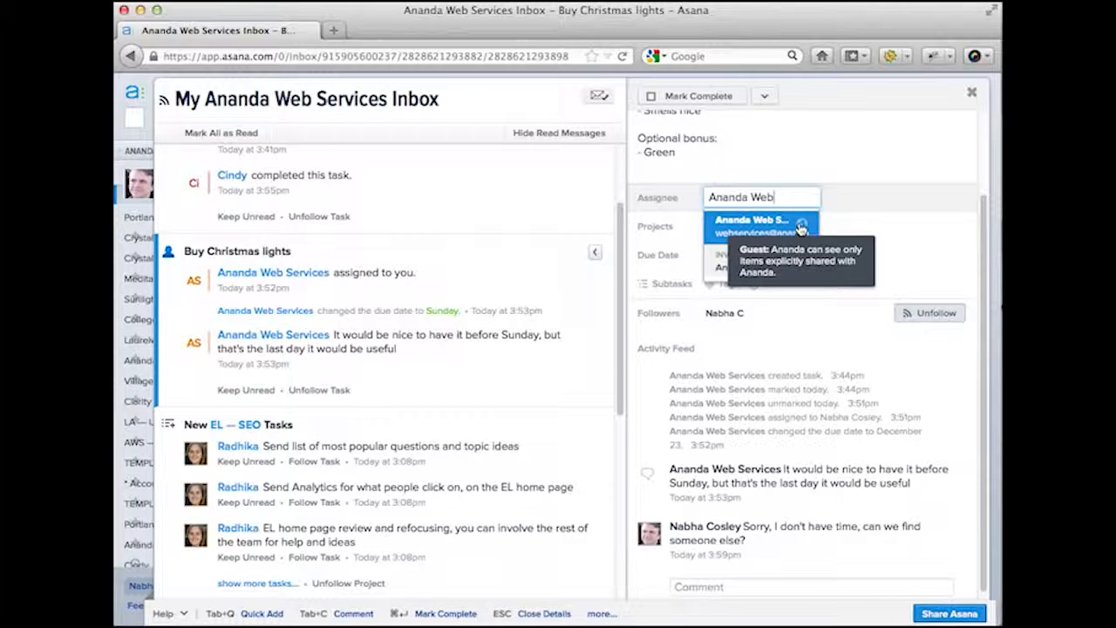
pyautogui.click(776, 224)
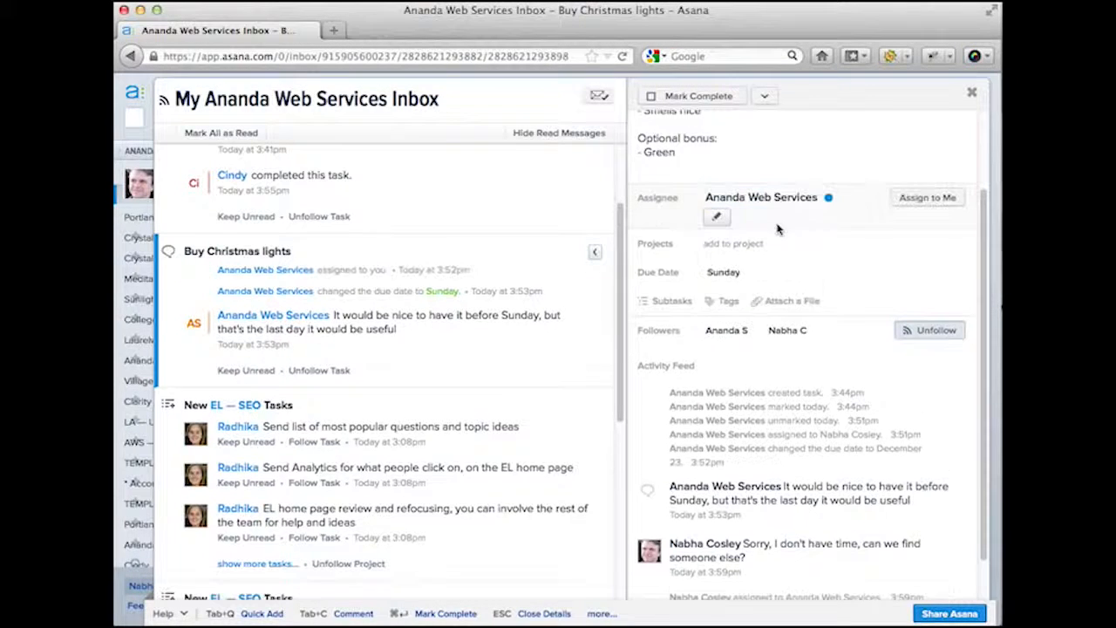
pyautogui.moveTo(829, 199)
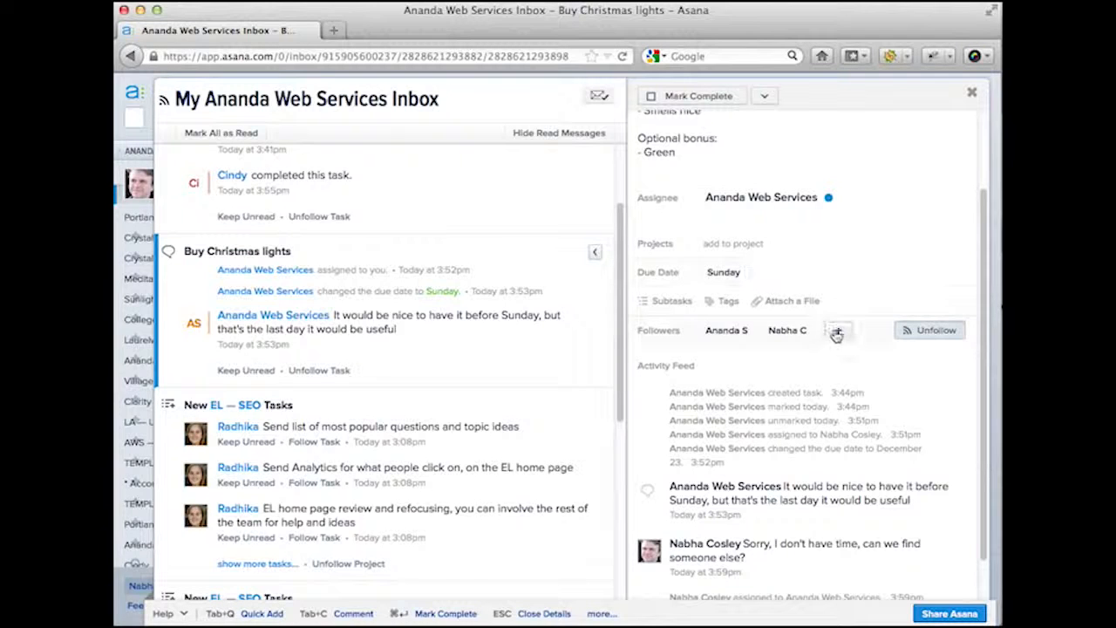
# - Invite an e-mail address as a follower, limited to this task as a guest
pyautogui.click(834, 335)
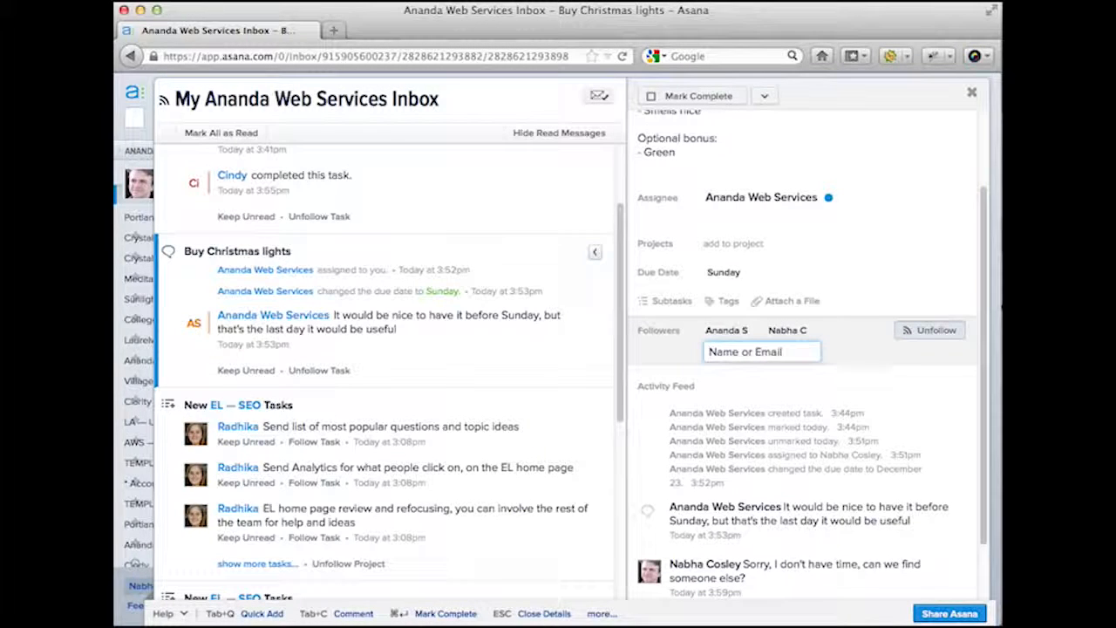
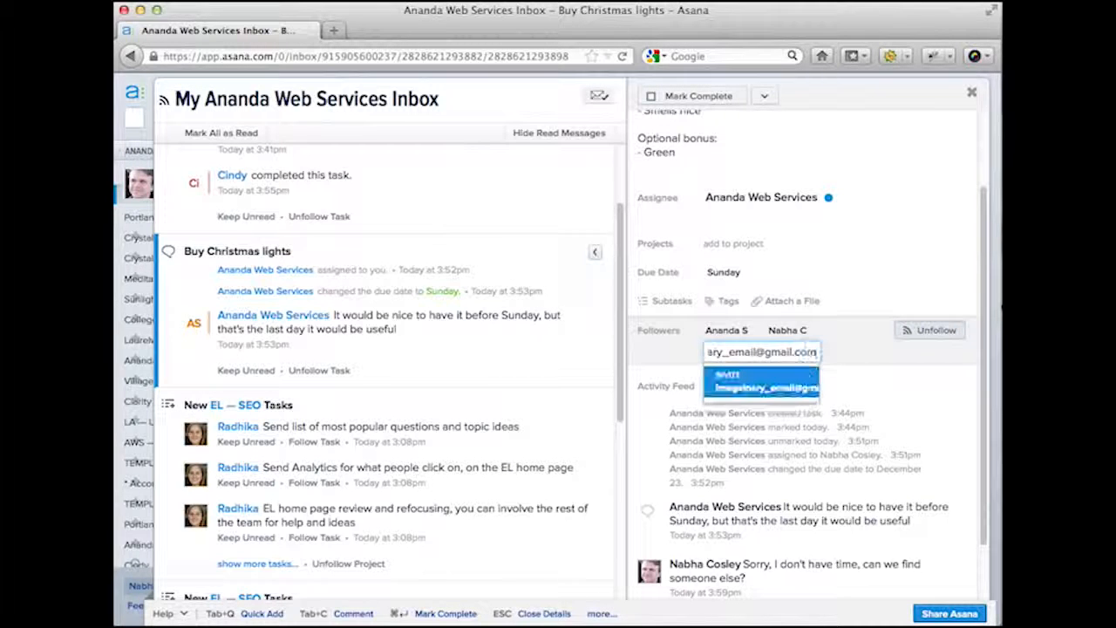
pyautogui.click(792, 377)
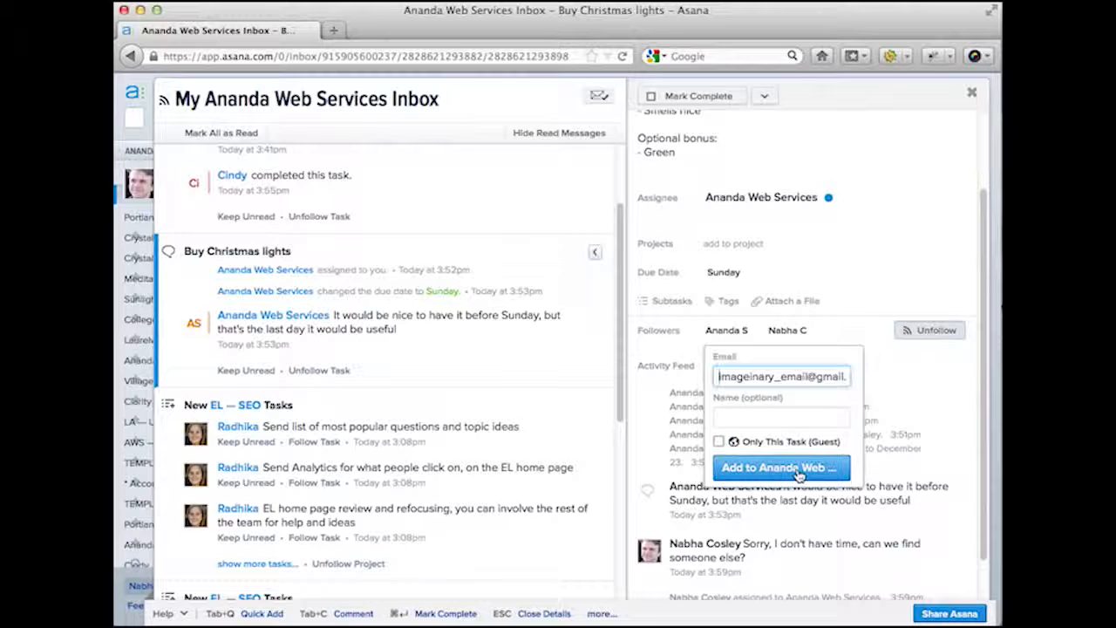
pyautogui.moveTo(722, 445)
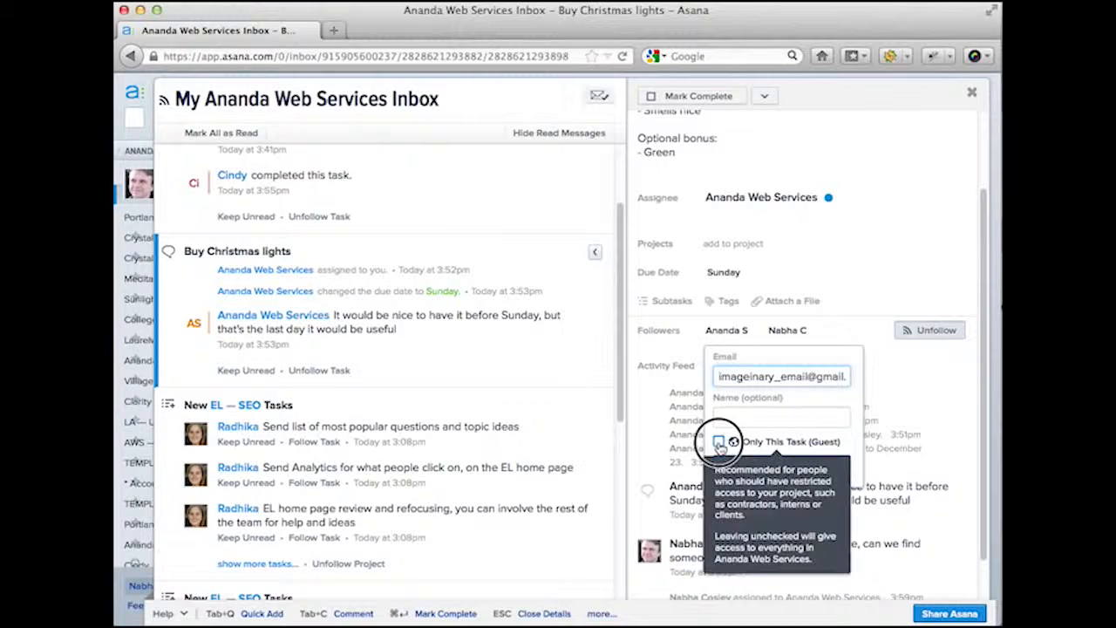
pyautogui.click(719, 442)
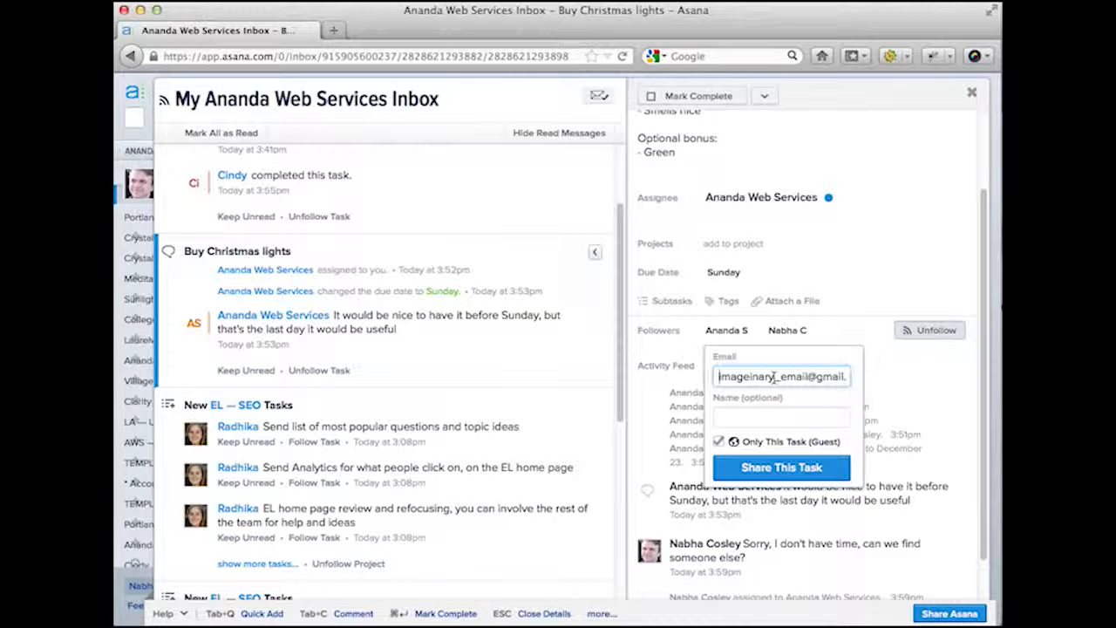
# - Remove yourself from the task's followers
pyautogui.moveTo(824, 348)
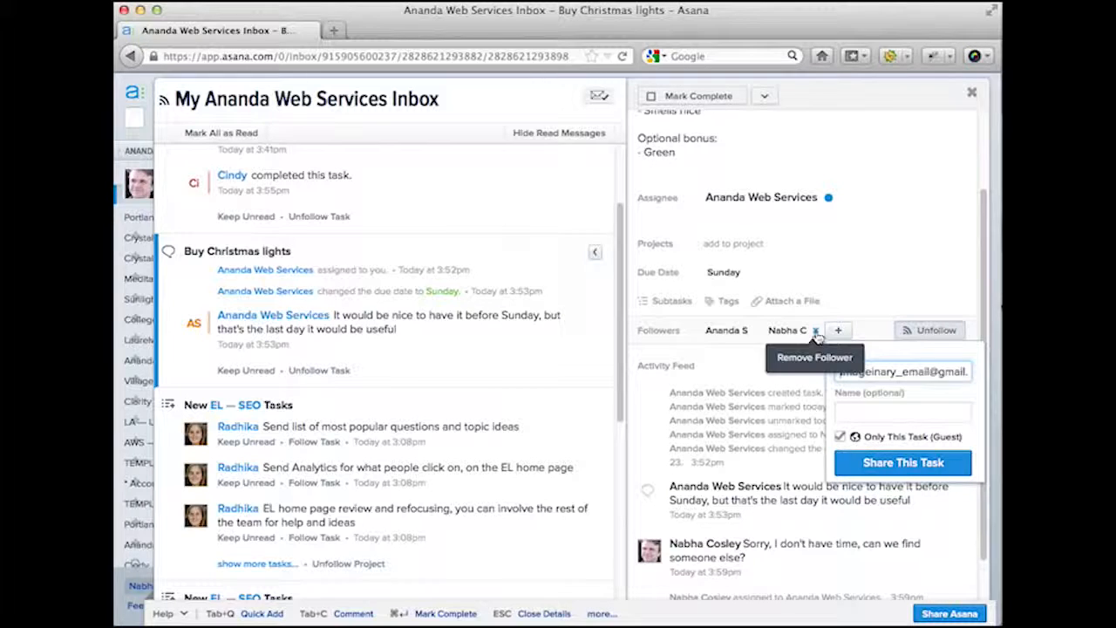
pyautogui.click(817, 333)
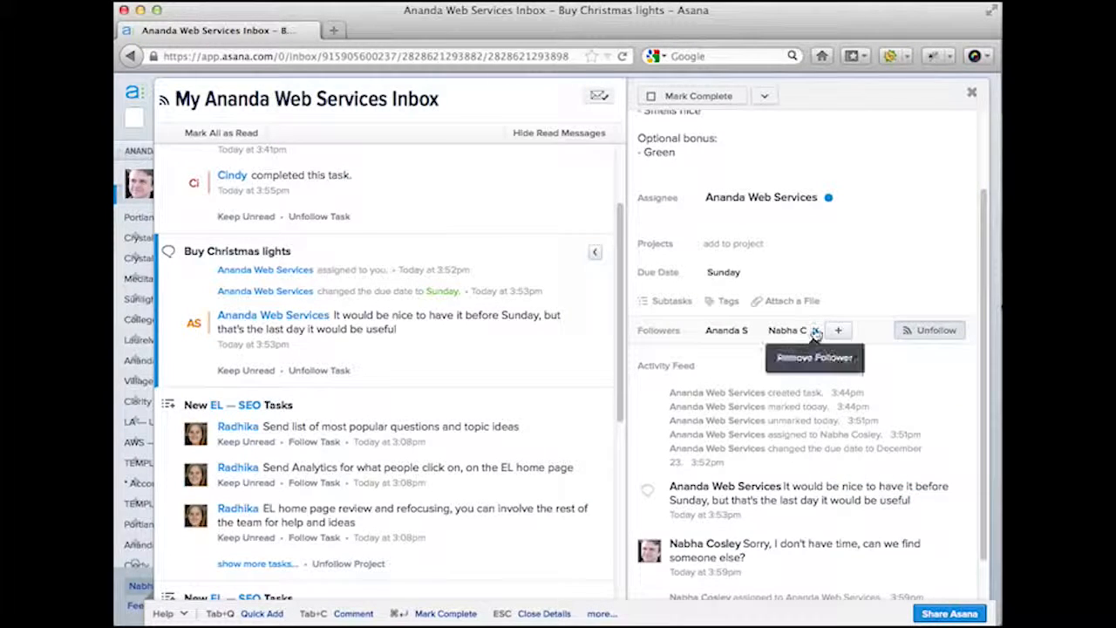
pyautogui.click(816, 334)
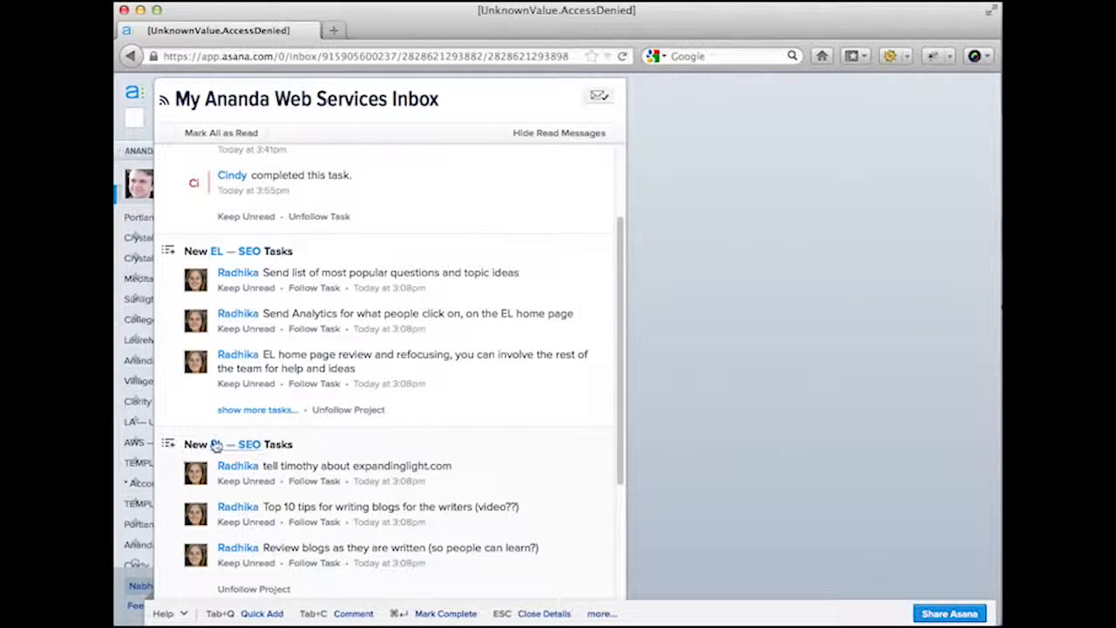
# - Go back to the Inbox page through browser history and reload Asana
pyautogui.click(131, 55)
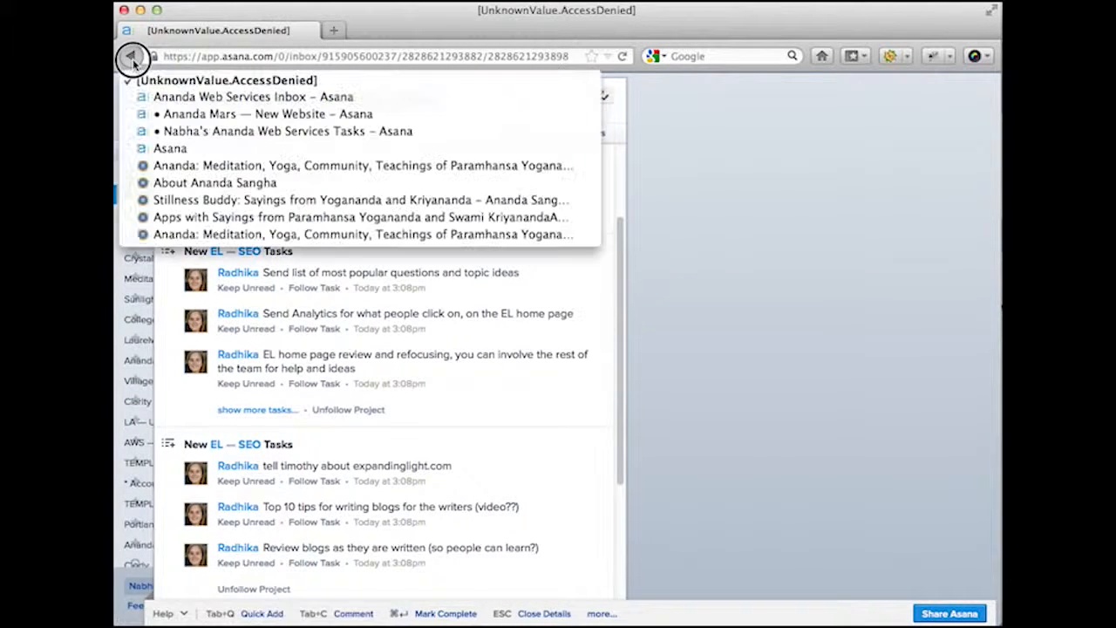
pyautogui.moveTo(131, 56); pyautogui.dragTo(162, 99)
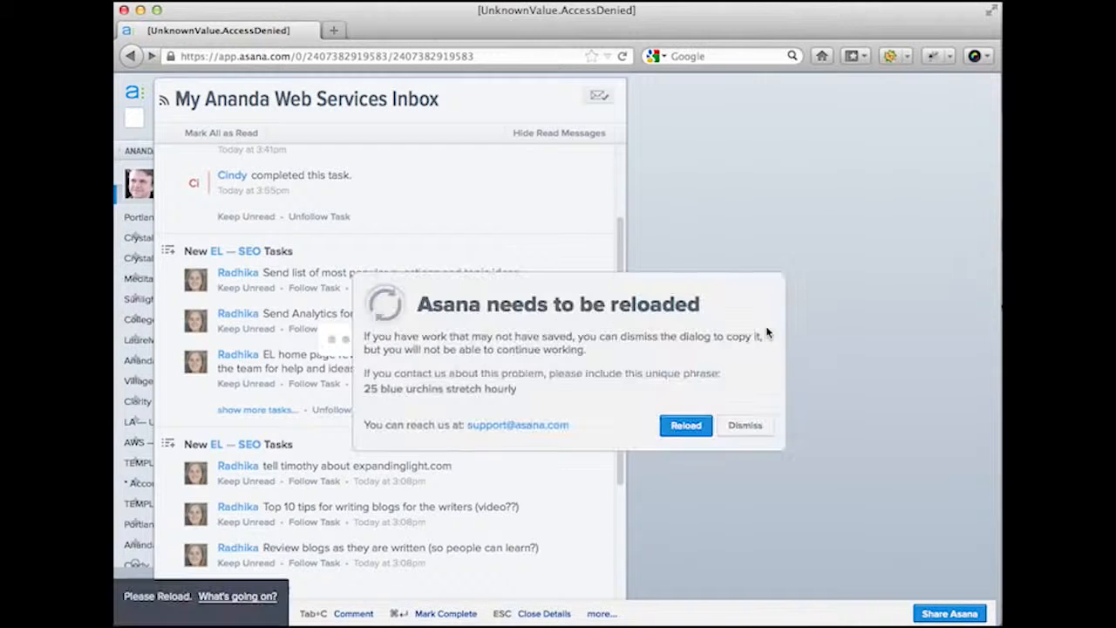
pyautogui.click(686, 427)
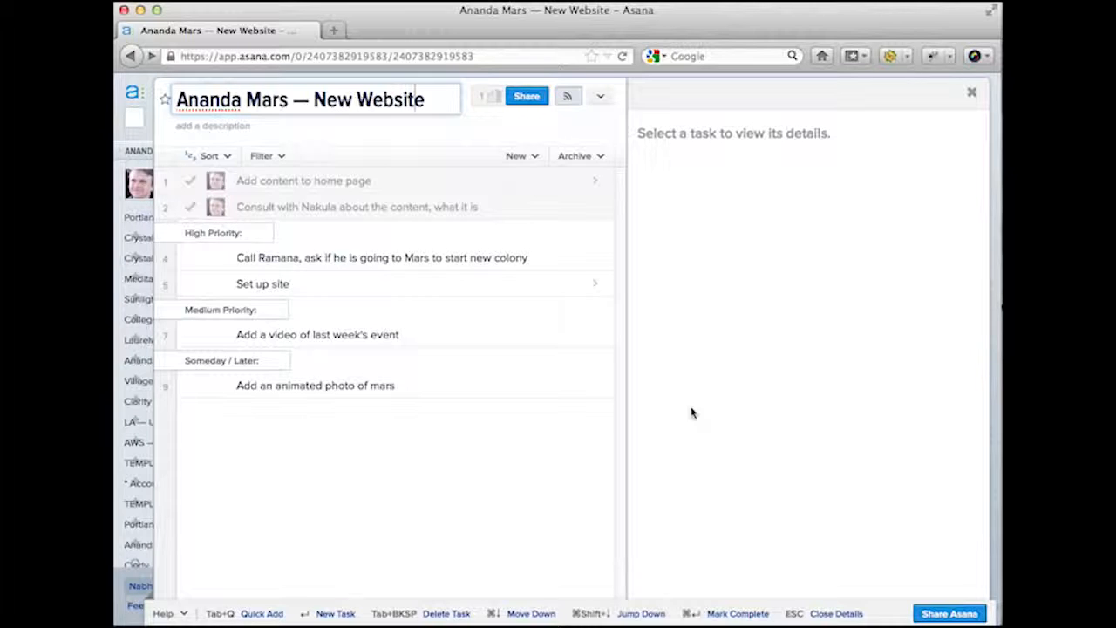
# - Tag the Mars colony call task with Phone
pyautogui.click(495, 257)
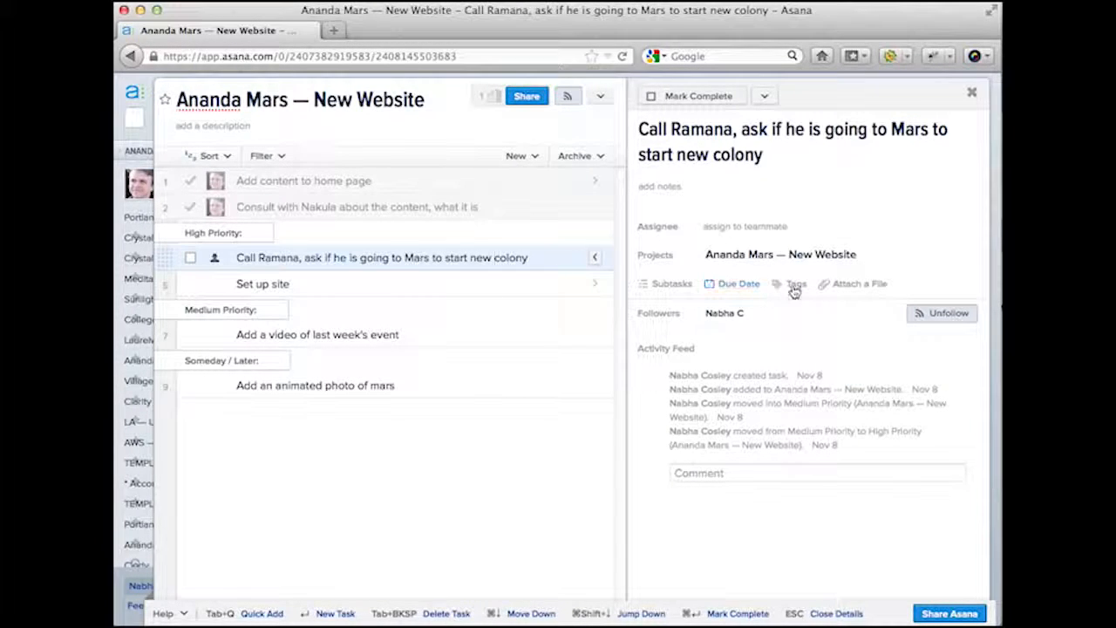
pyautogui.click(794, 288)
pyautogui.write('Ph')
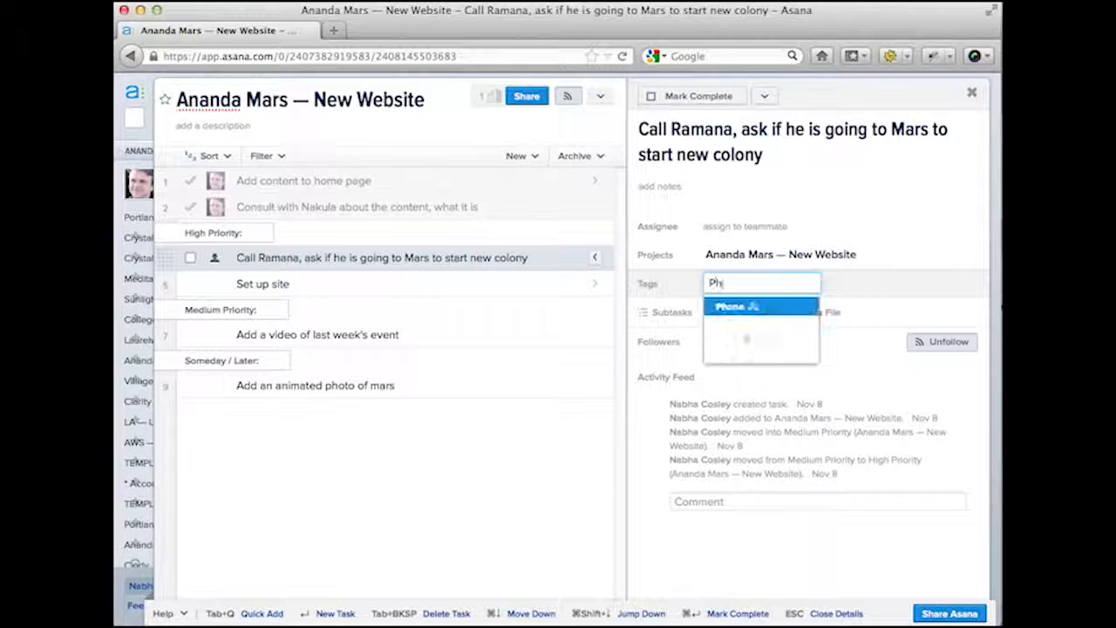
pyautogui.write('one')
pyautogui.press('Return')
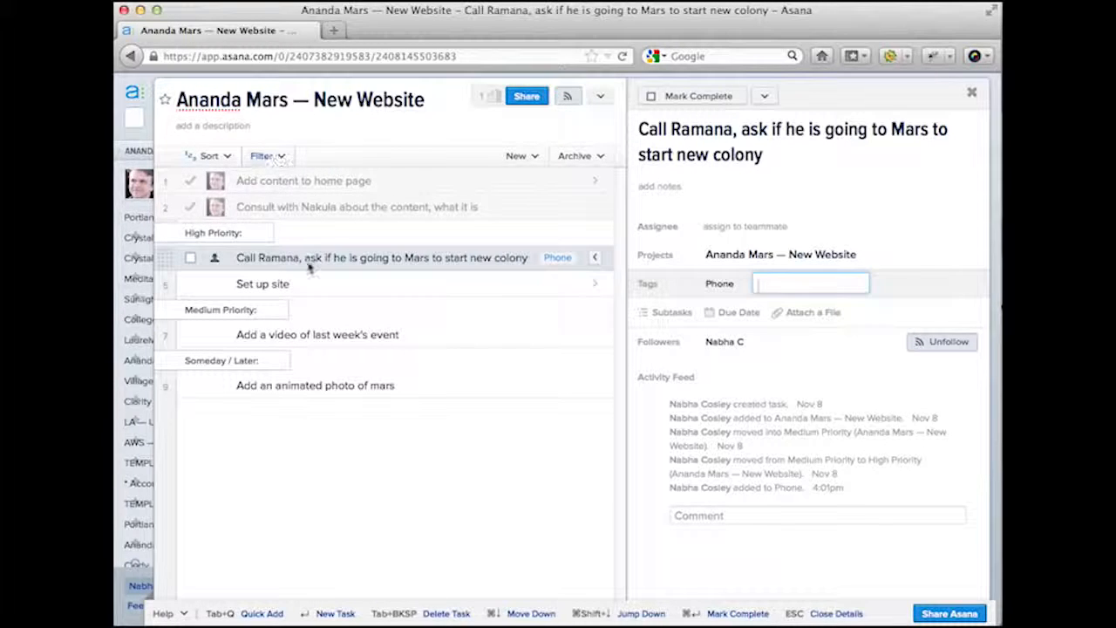
pyautogui.click(391, 254)
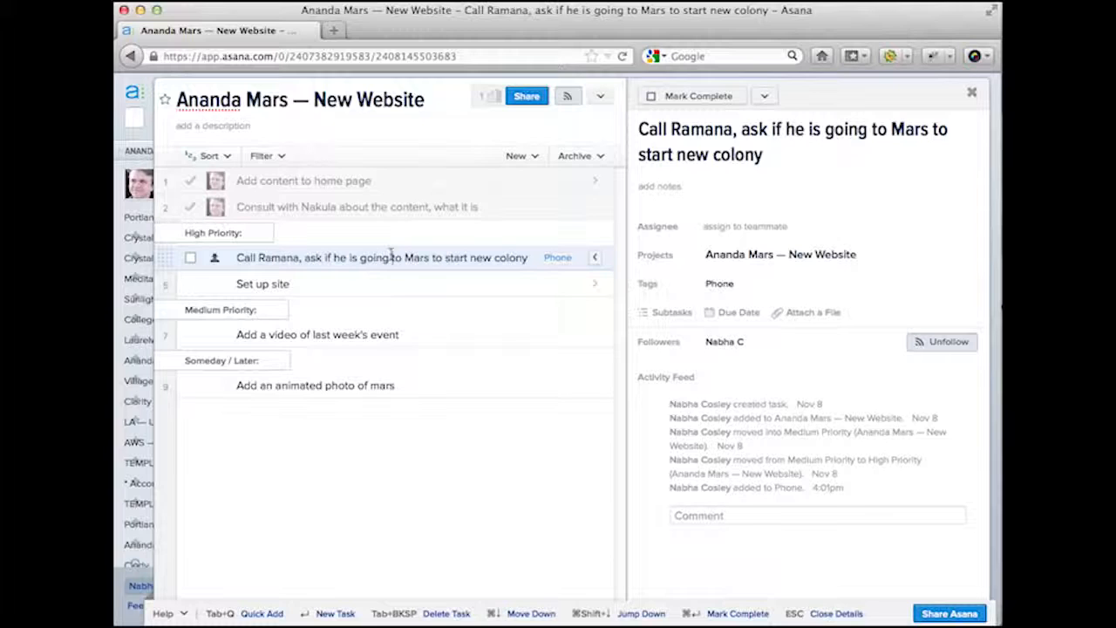
# - Add a new check-in call task below it, also tagged Phone
pyautogui.press('Return')
pyautogui.write('Call Nakula')
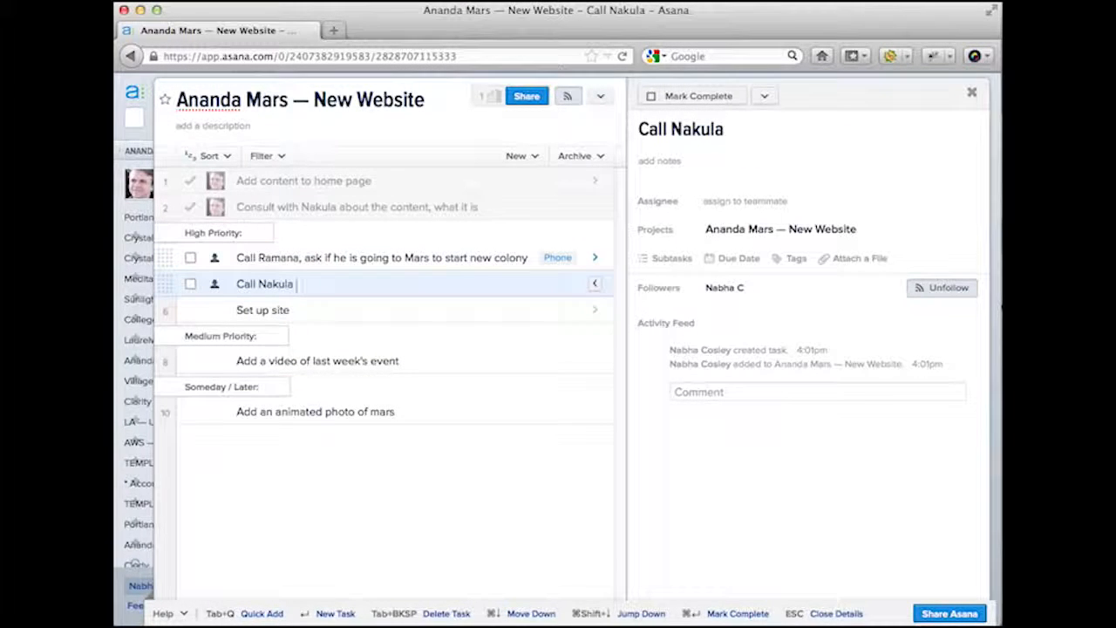
pyautogui.write(' to check in')
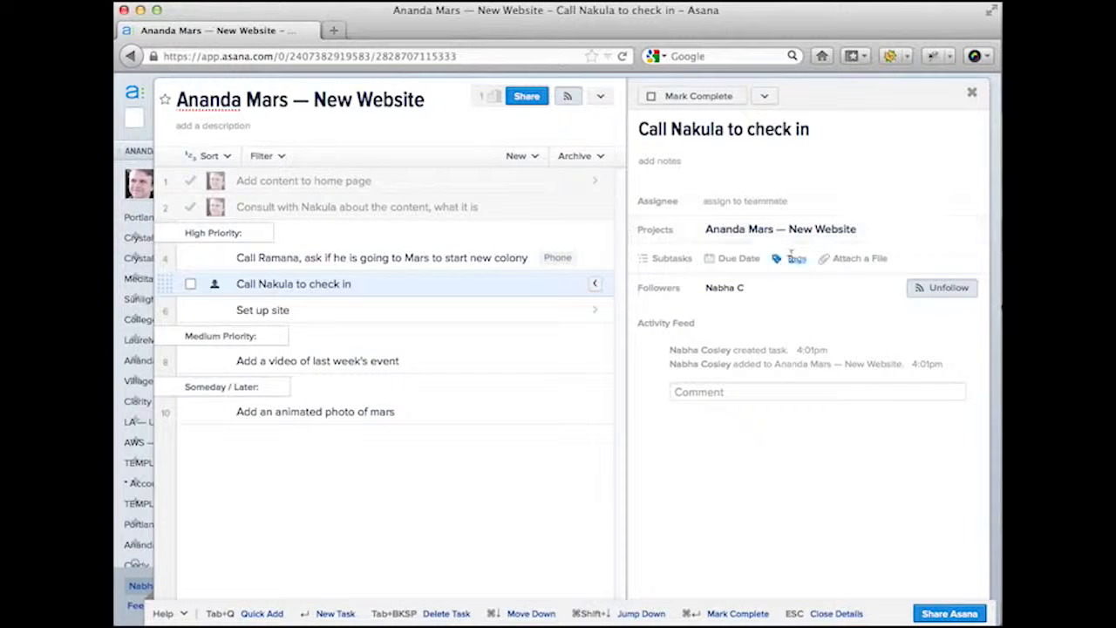
pyautogui.click(794, 257)
pyautogui.write('Phone')
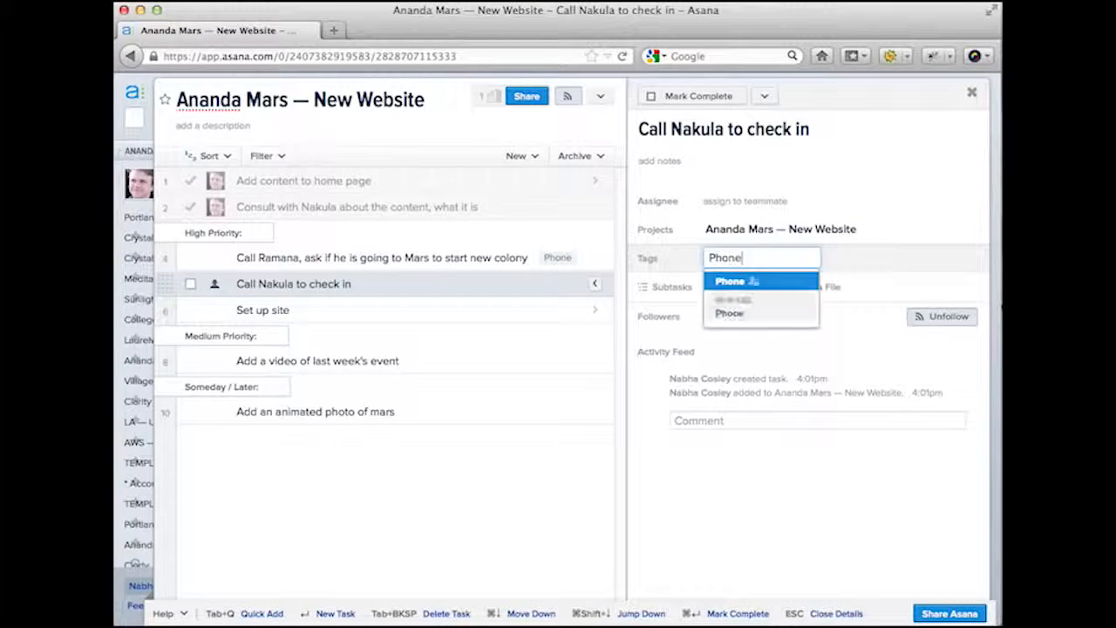
pyautogui.press('Return')
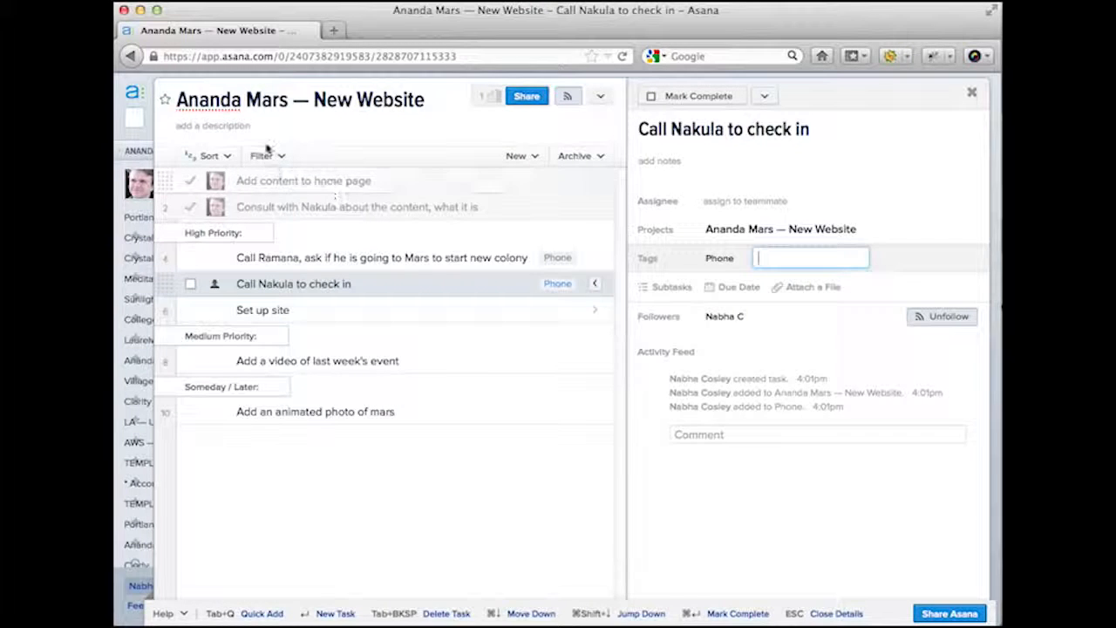
pyautogui.click(269, 157)
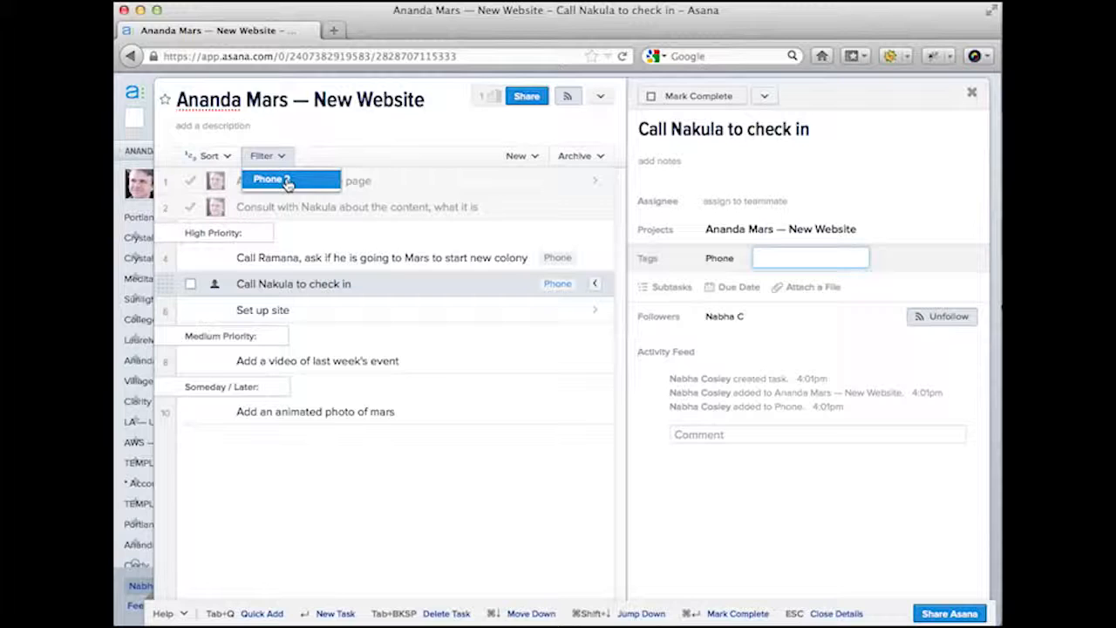
pyautogui.click(281, 181)
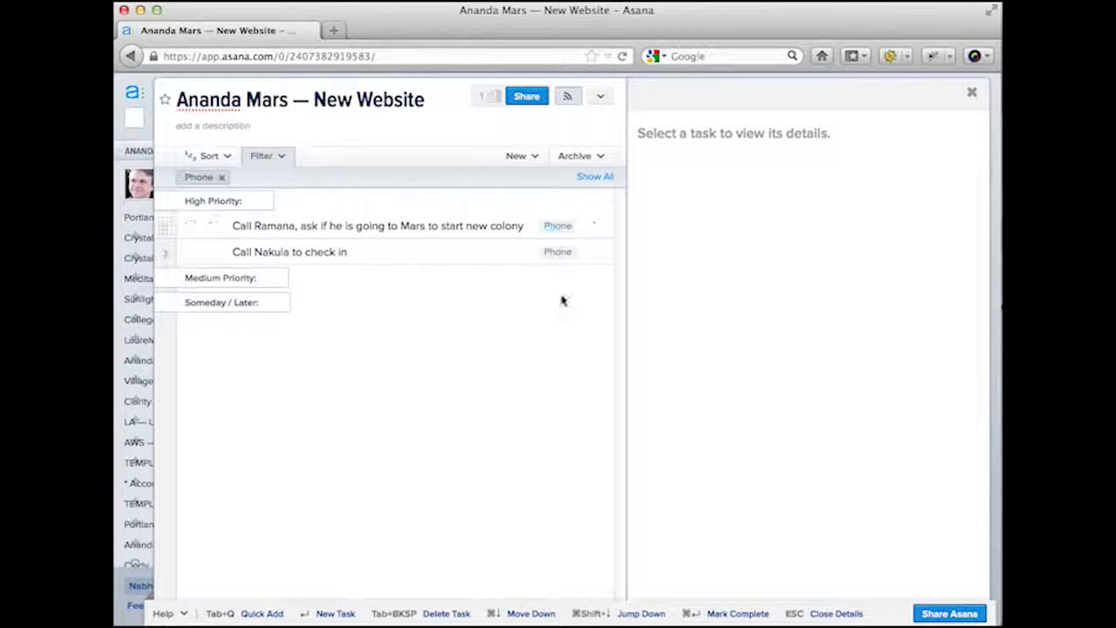
pyautogui.click(592, 179)
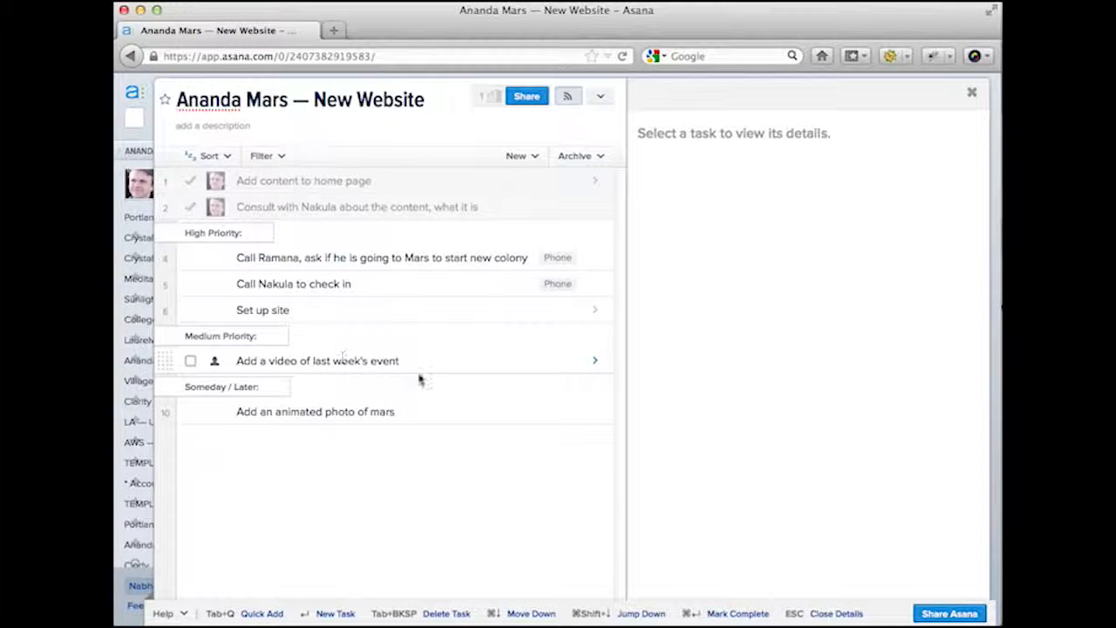
# - Add a High Priority tag to the Mars colony call task next to Phone
pyautogui.click(431, 257)
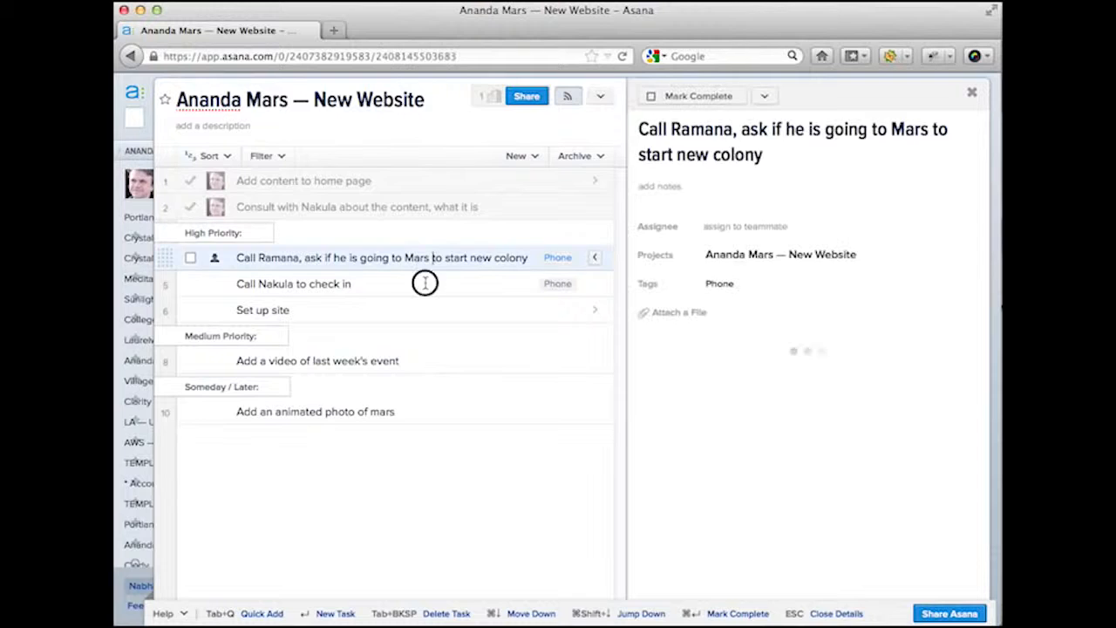
pyautogui.click(431, 283)
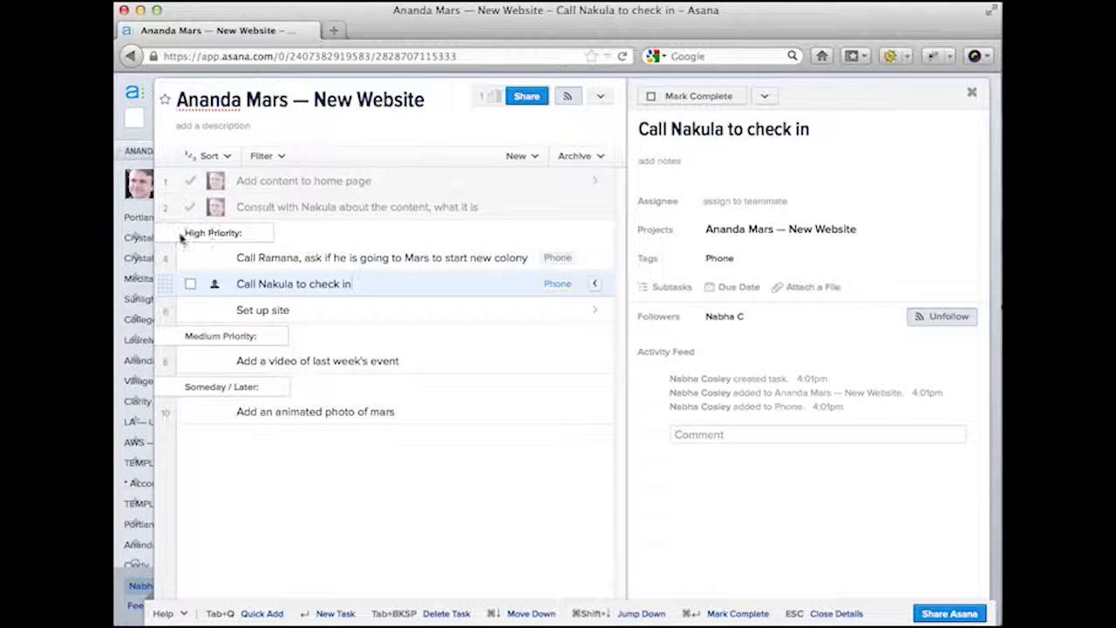
pyautogui.click(248, 234)
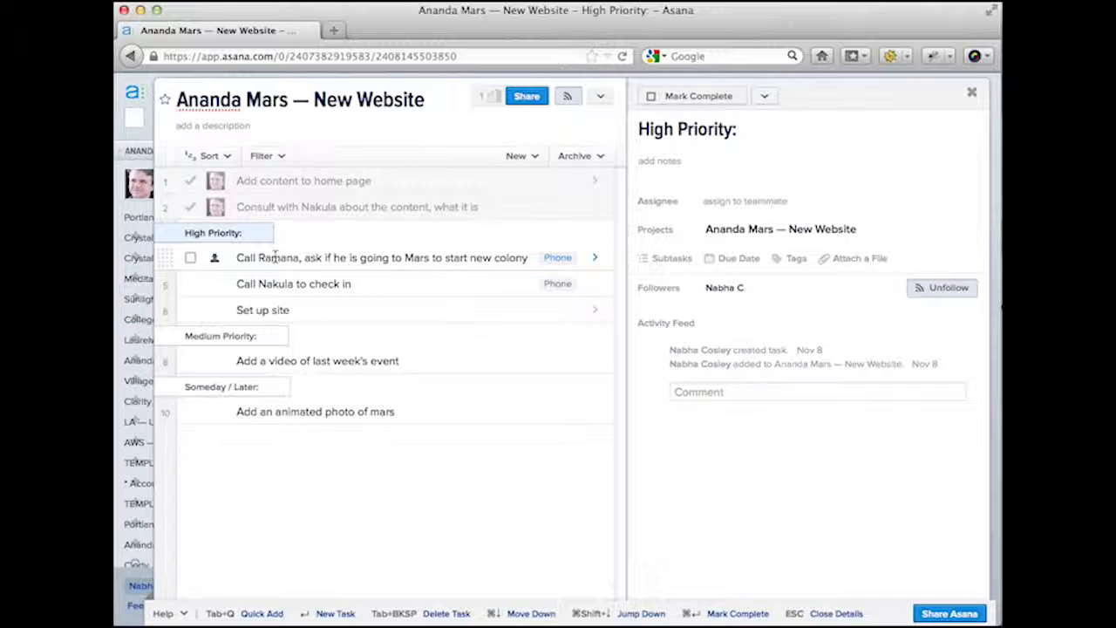
pyautogui.click(274, 256)
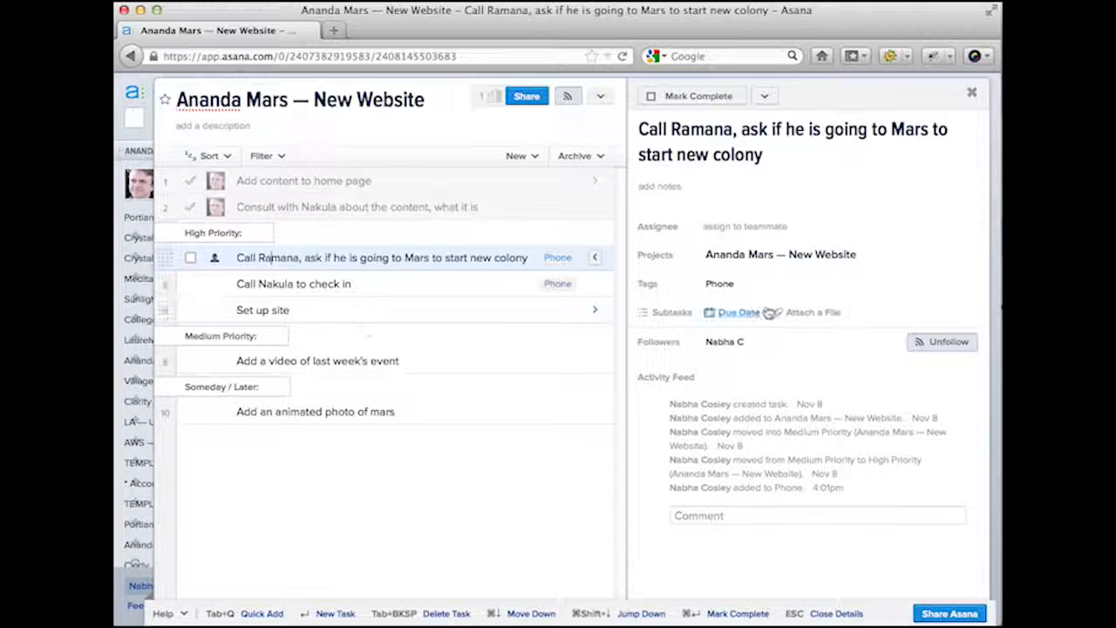
pyautogui.moveTo(766, 288)
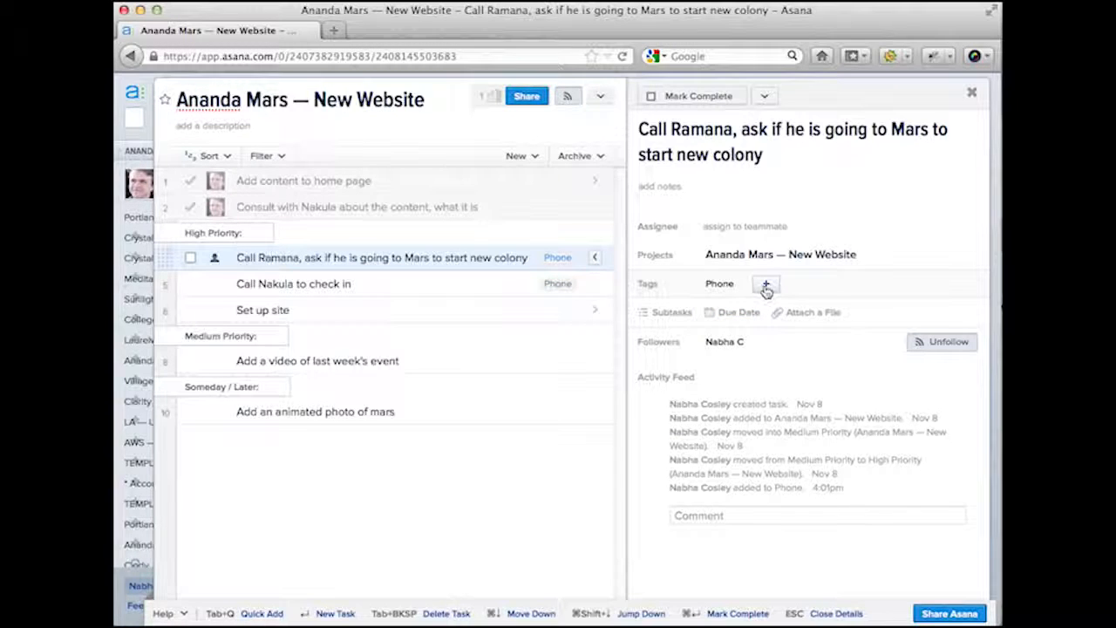
pyautogui.click(768, 288)
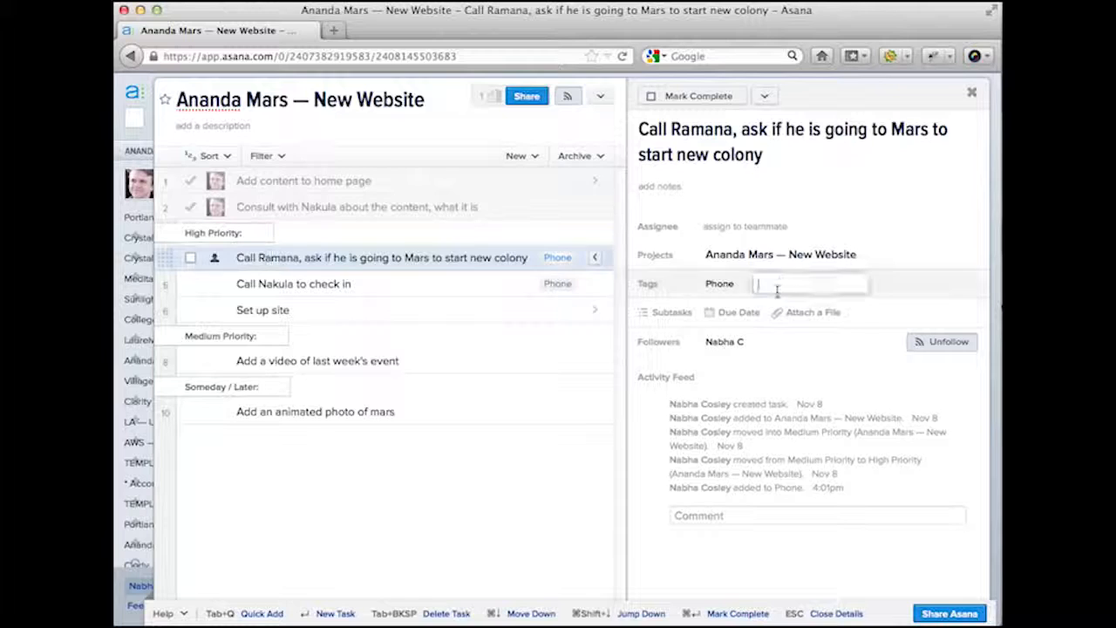
pyautogui.write('High Priority')
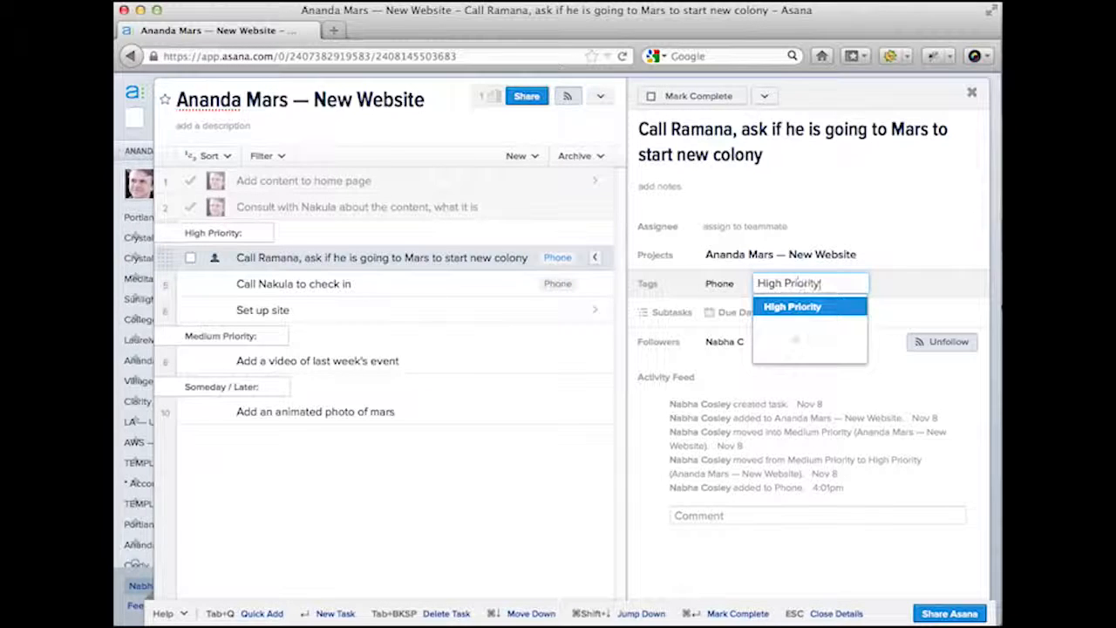
pyautogui.press('Return')
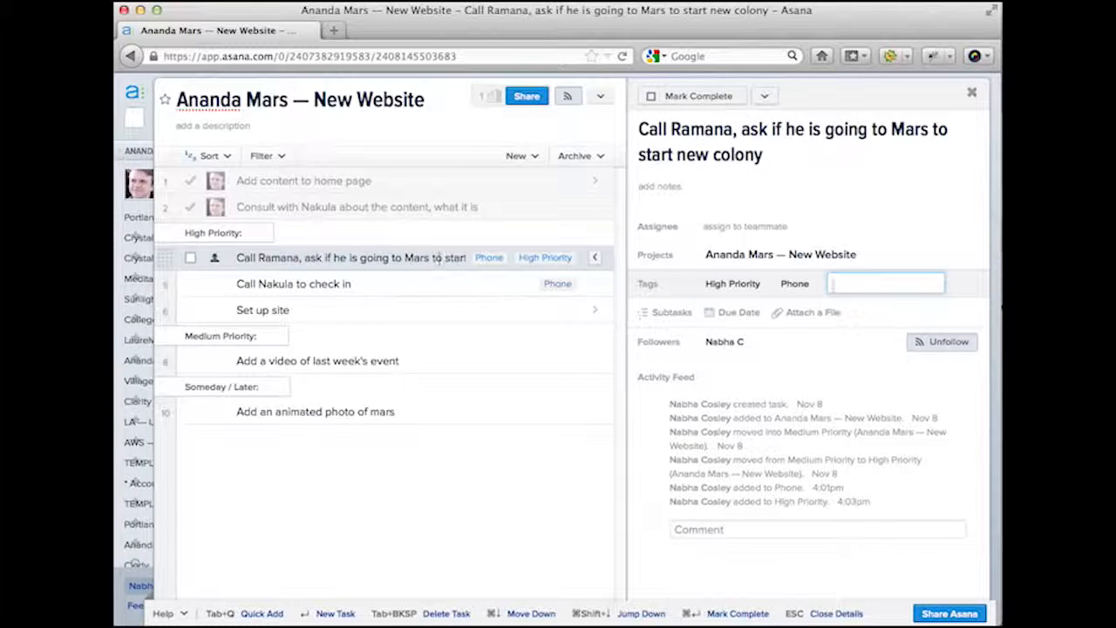
pyautogui.click(417, 283)
# - Select the check-in call and Set up site tasks and tag both High Priority
pyautogui.keyDown('shift'); pyautogui.click(401, 309); pyautogui.keyUp('shift')
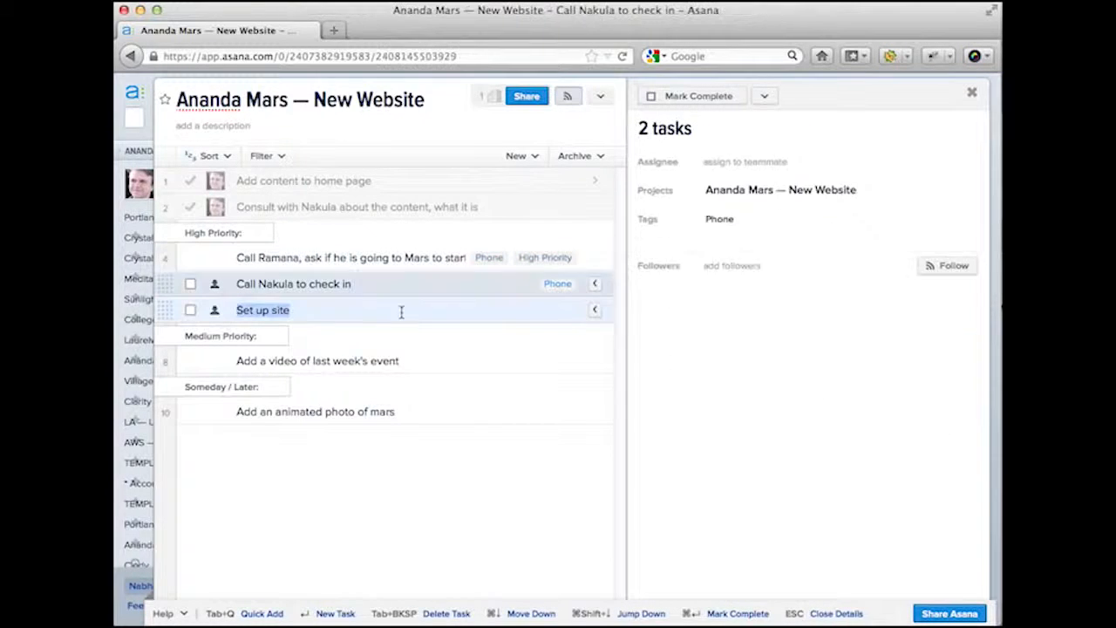
pyautogui.click(401, 286)
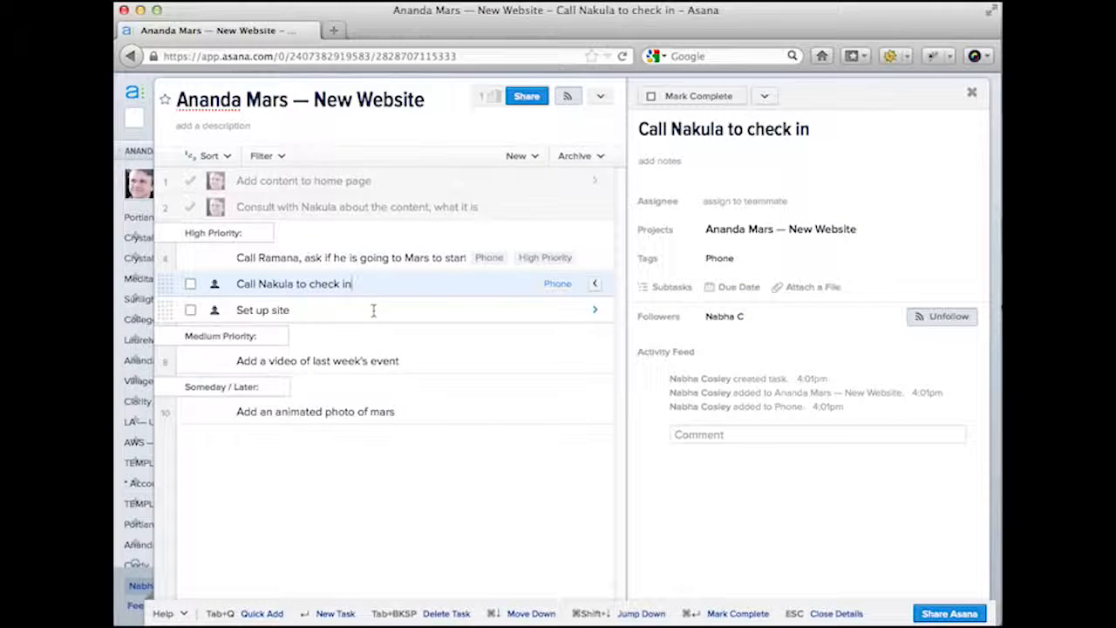
pyautogui.keyDown('shift'); pyautogui.click(373, 310); pyautogui.keyUp('shift')
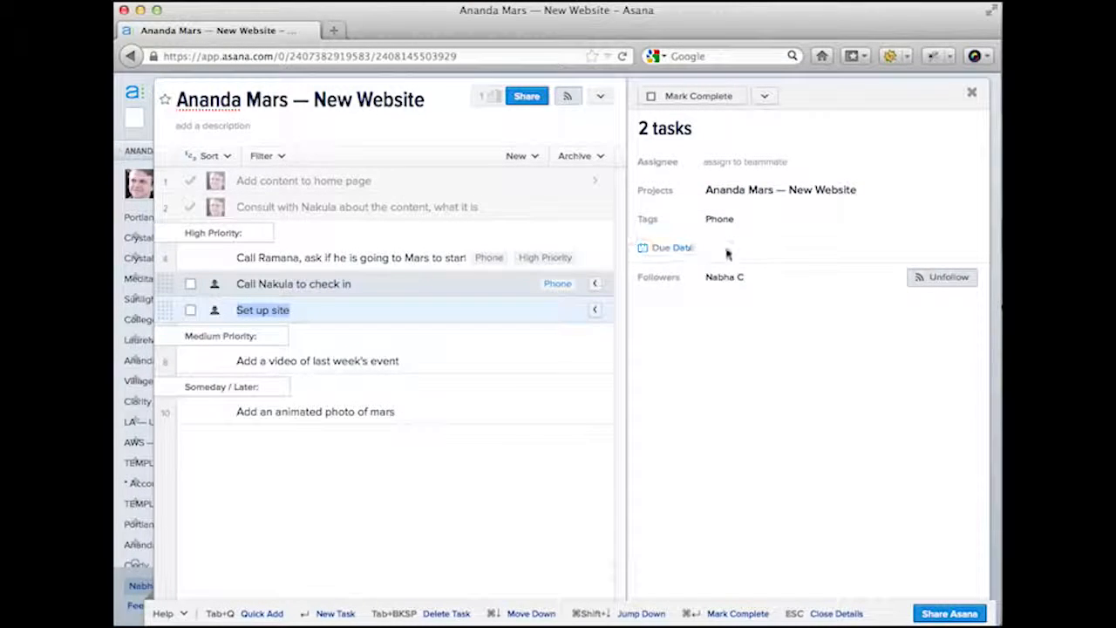
pyautogui.click(766, 220)
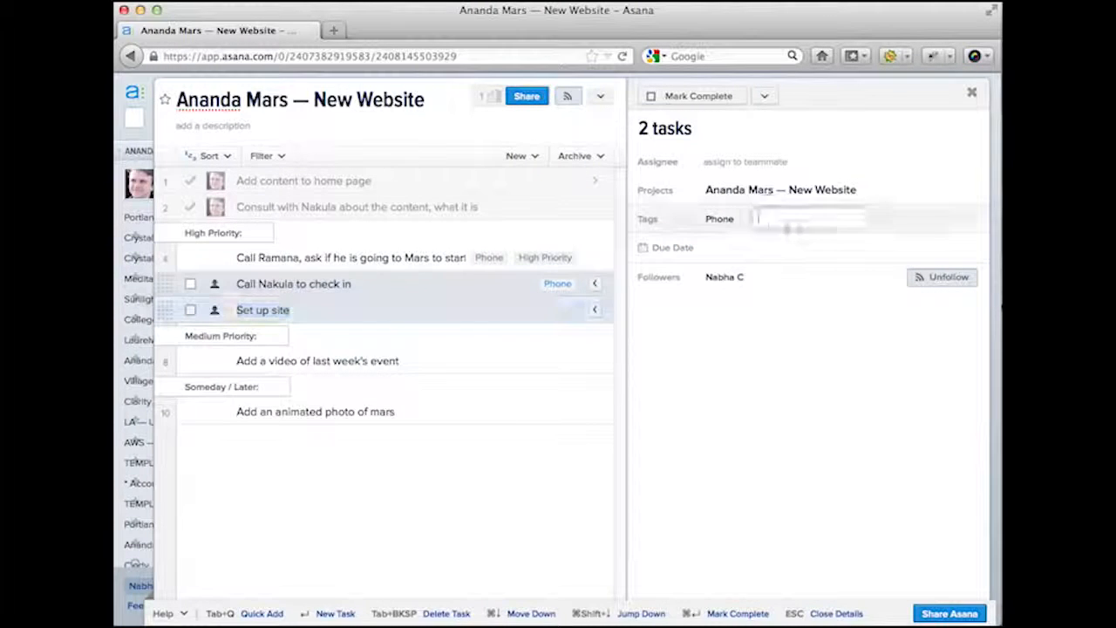
pyautogui.write('Highh P')
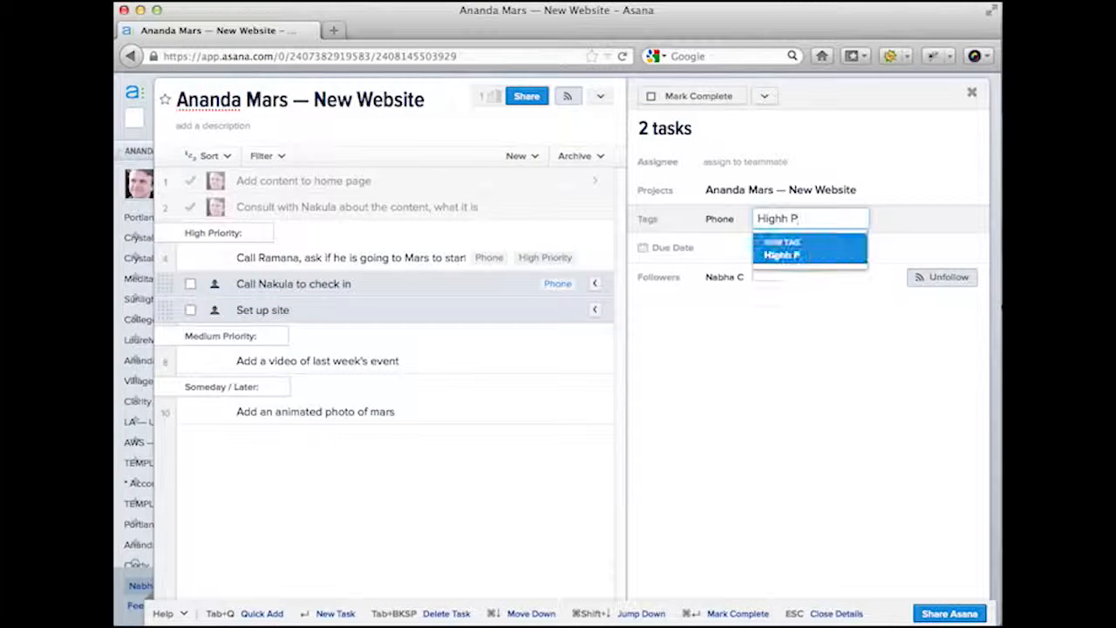
pyautogui.press('BackSpace')
pyautogui.write('P')
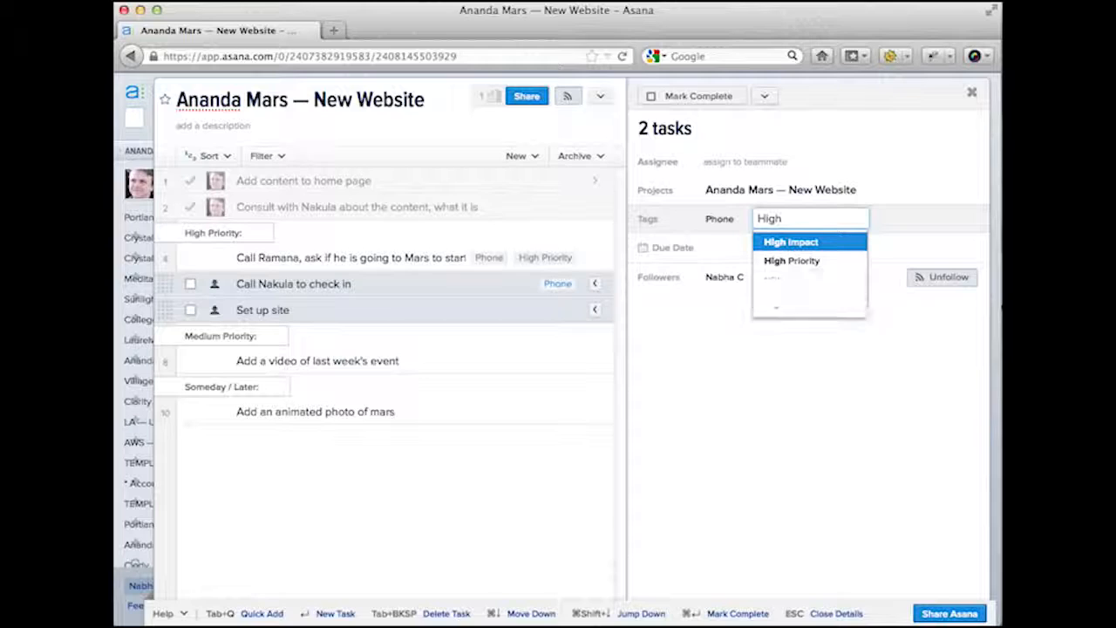
pyautogui.press('Return')
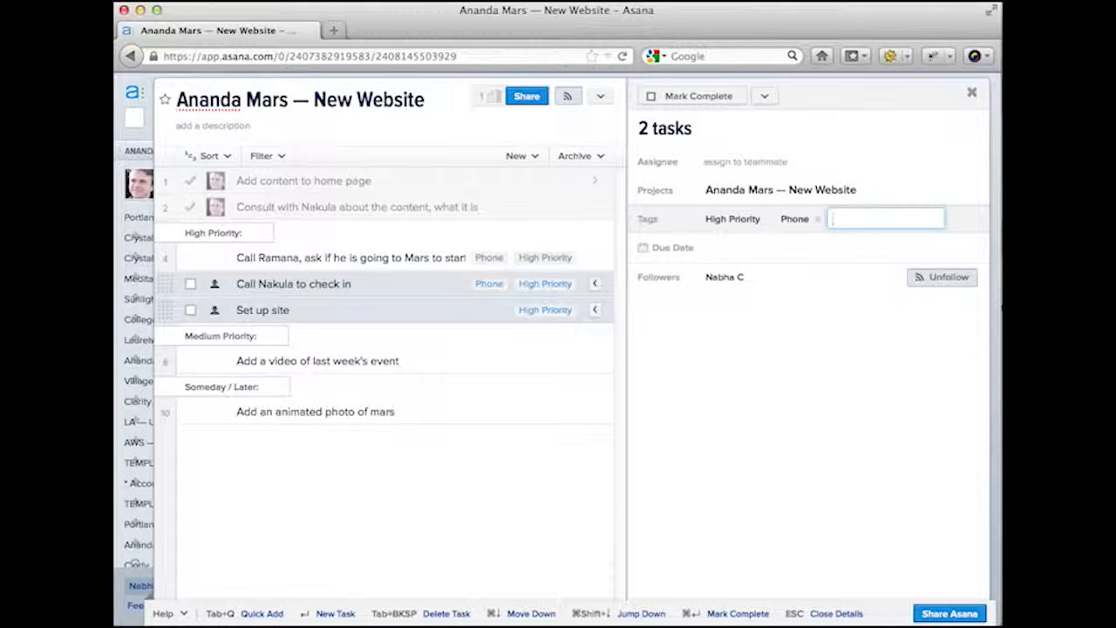
# - Review the project's tag list, then look over the check-in and colony call tasks
pyautogui.click(279, 156)
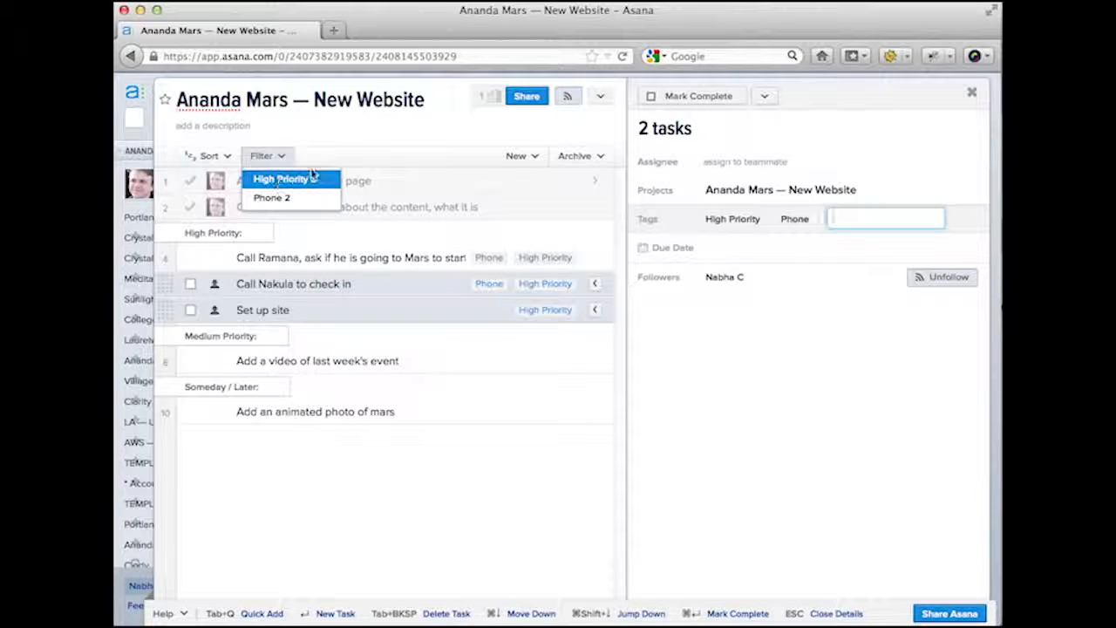
pyautogui.click(354, 142)
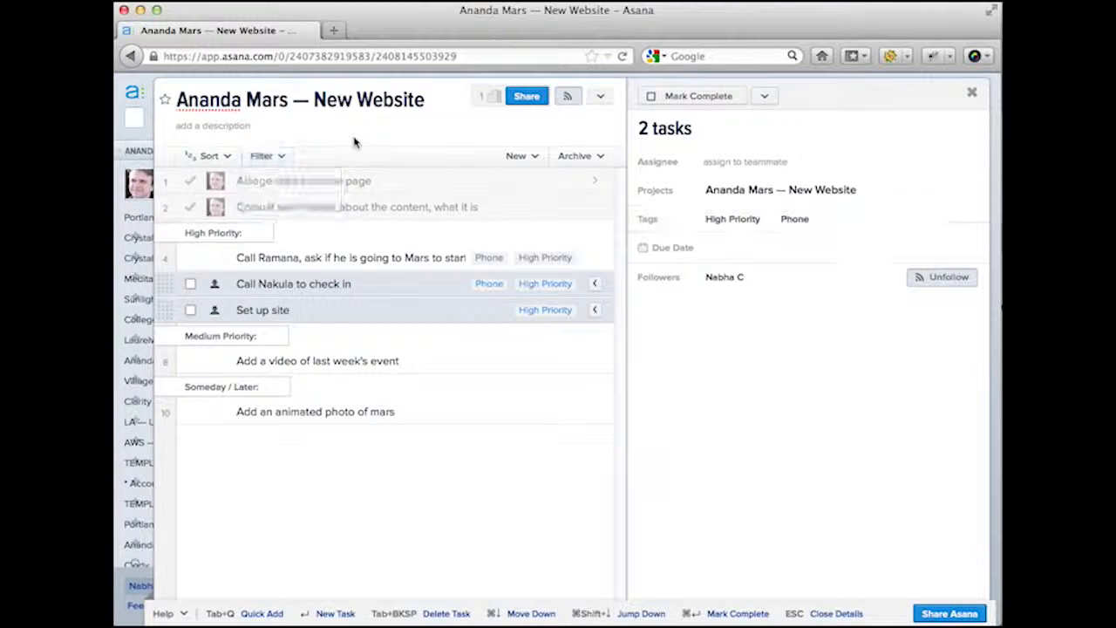
pyautogui.click(374, 289)
pyautogui.click(242, 265)
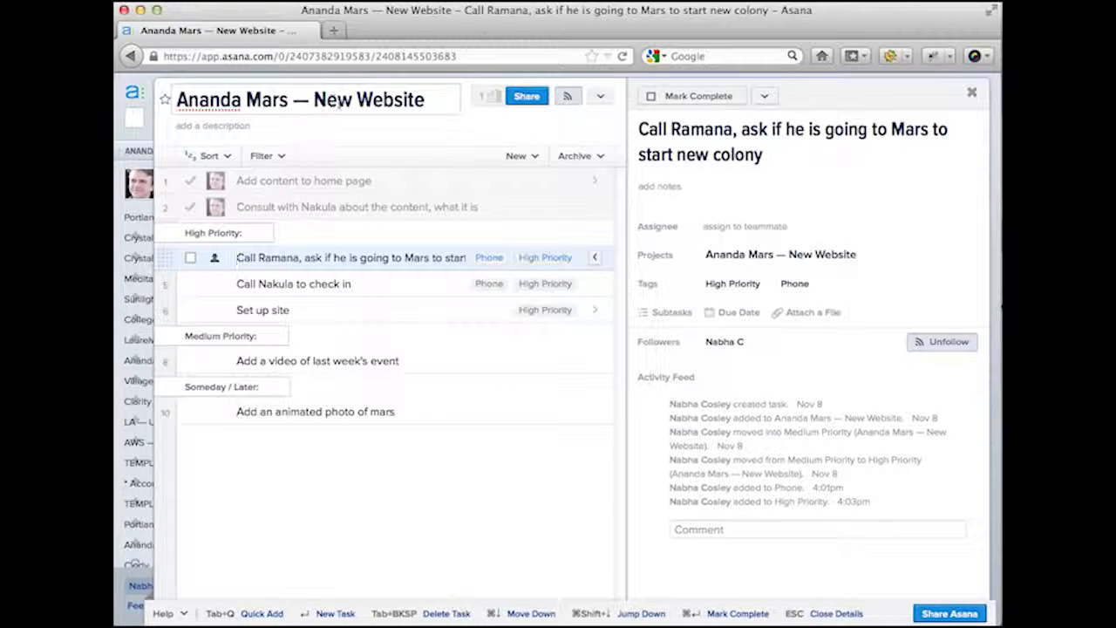
# - Create a blank New Project from the sidebar, then go back to Ananda Mars — New Website
pyautogui.moveTo(140, 261)
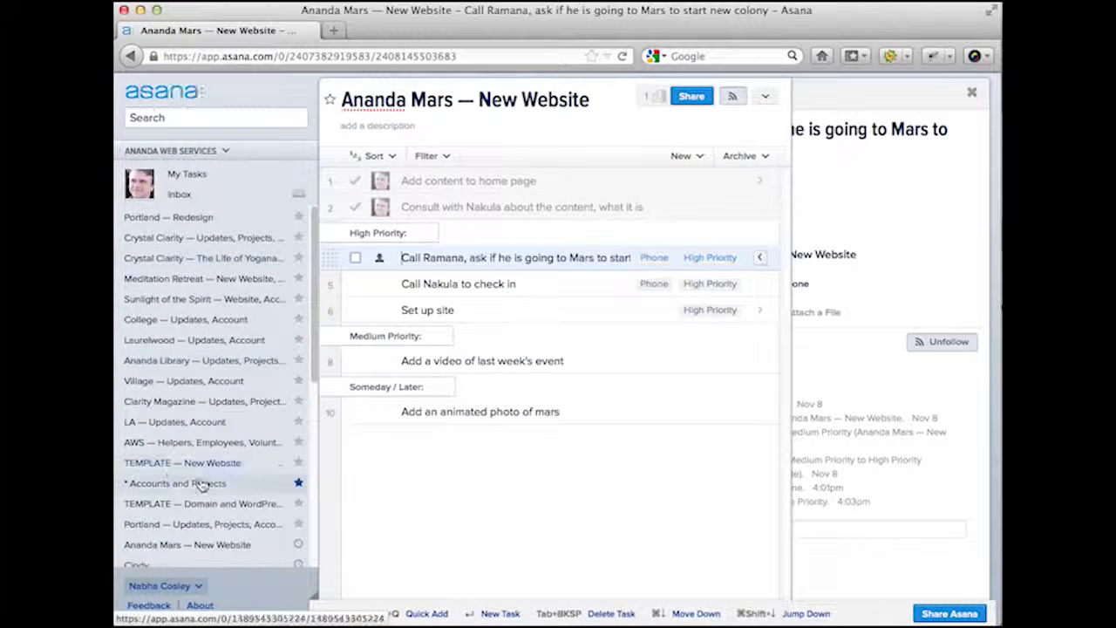
pyautogui.scroll(-5, 199, 479)
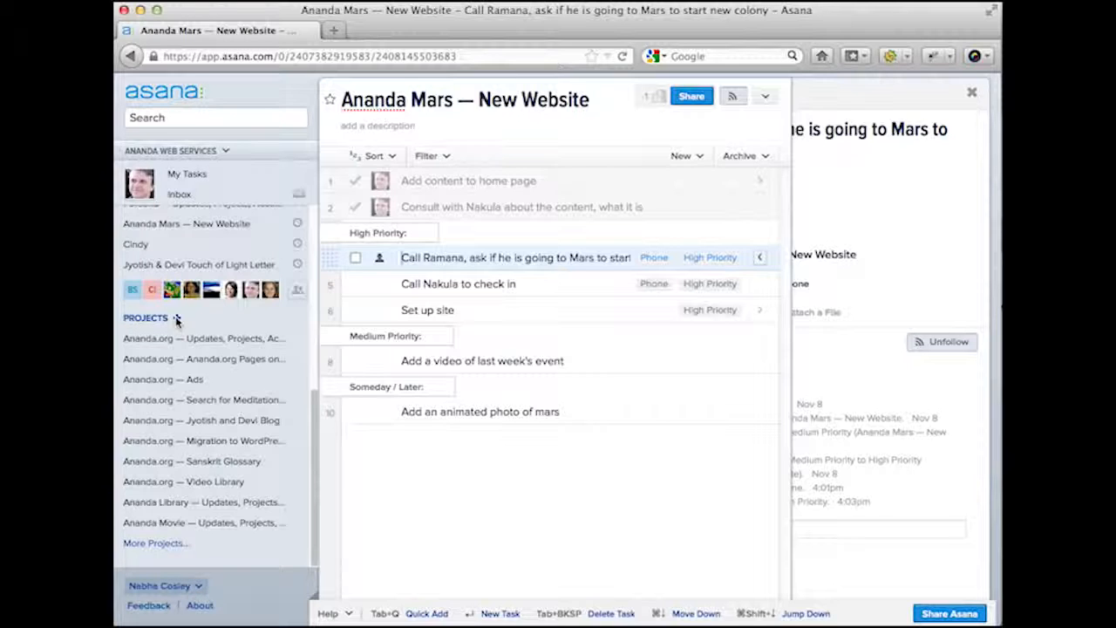
pyautogui.click(176, 319)
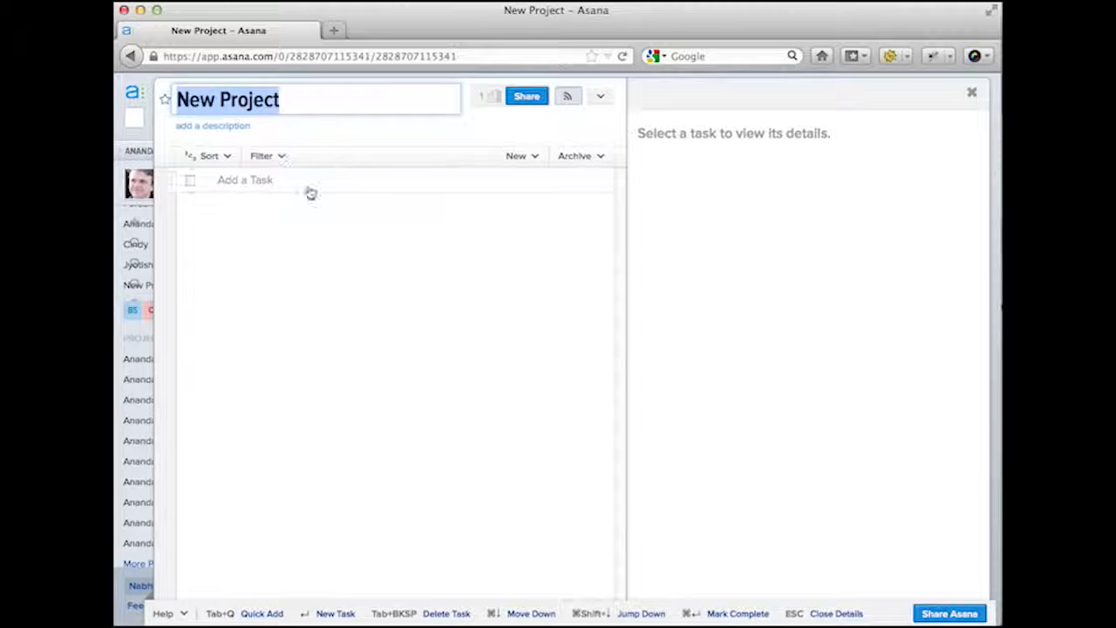
pyautogui.click(131, 57)
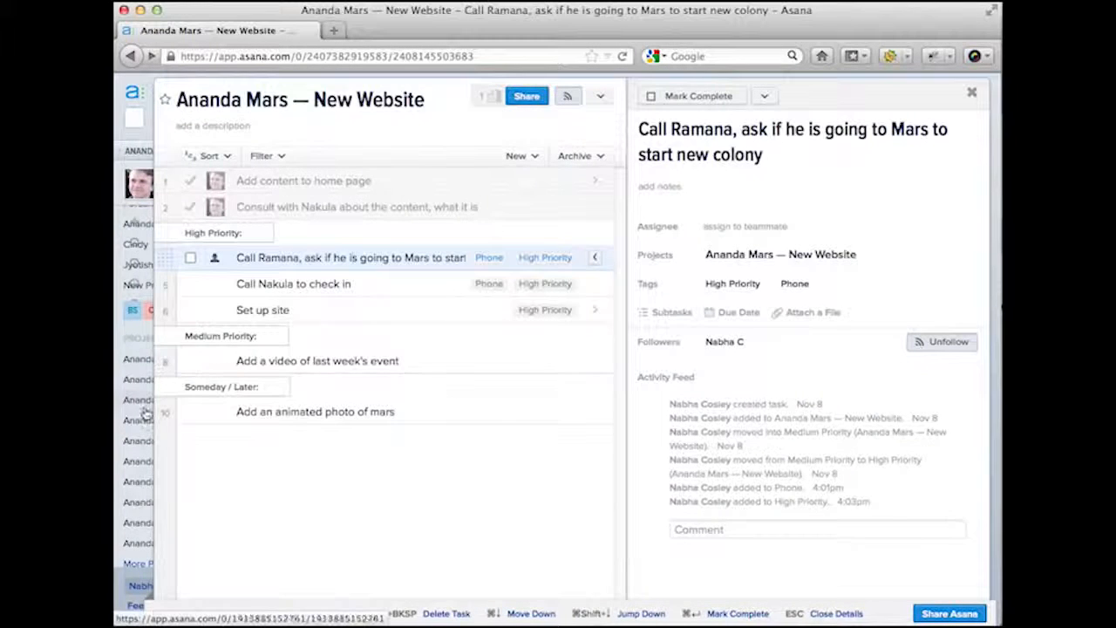
pyautogui.moveTo(136, 458)
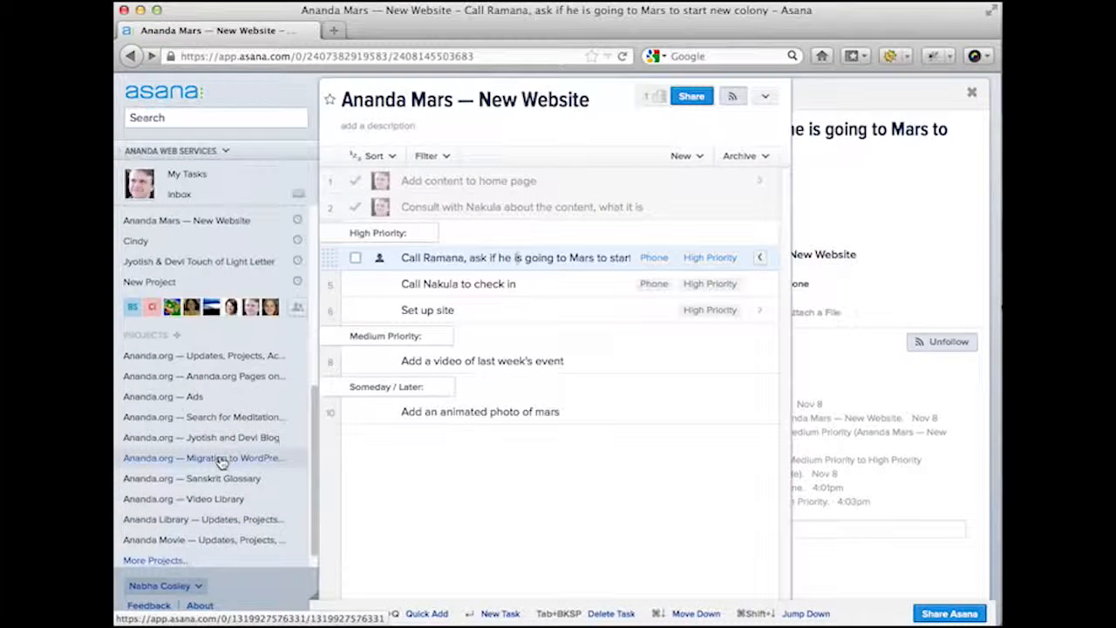
pyautogui.scroll(-1, 222, 462)
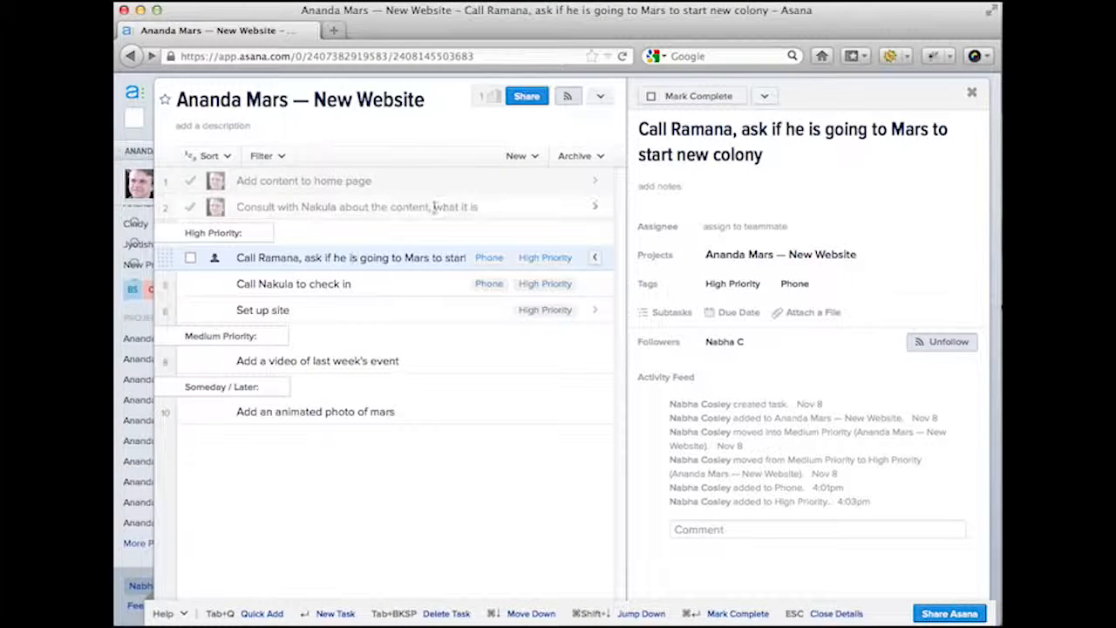
# - Share the project with Ananda Web Services as a follower, then open the animated Mars photo task
pyautogui.click(528, 97)
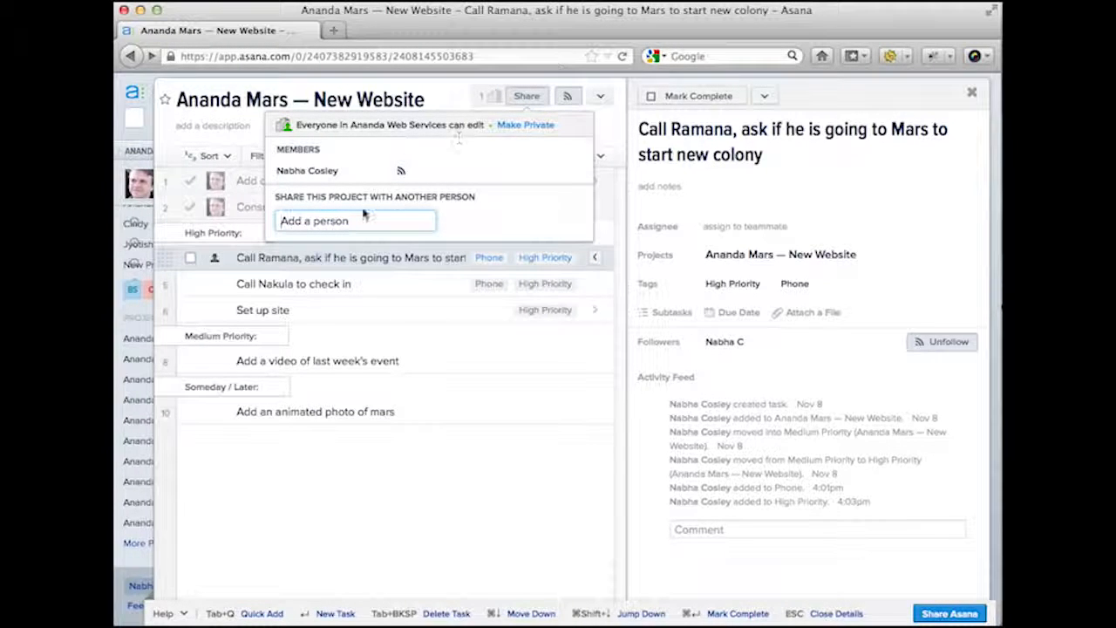
pyautogui.write('Ananda Web')
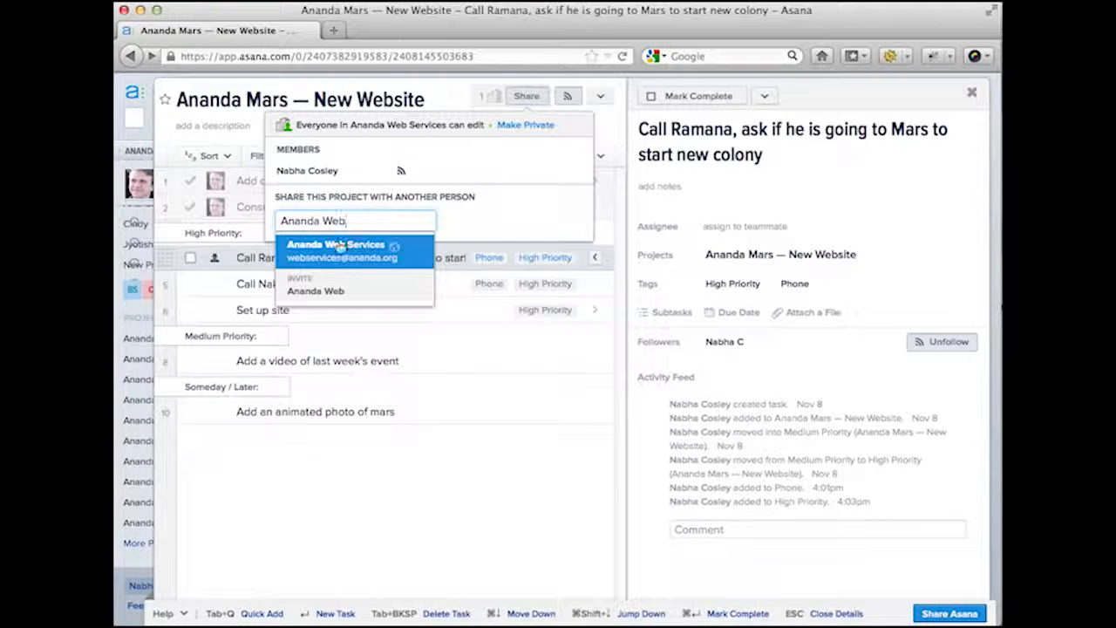
pyautogui.click(342, 248)
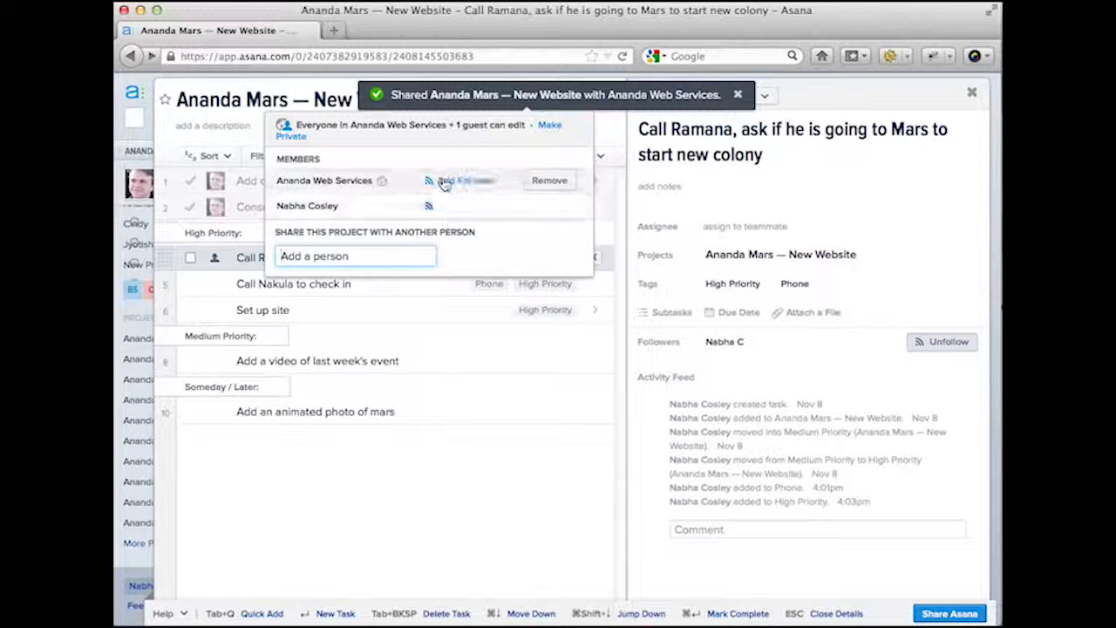
pyautogui.click(447, 182)
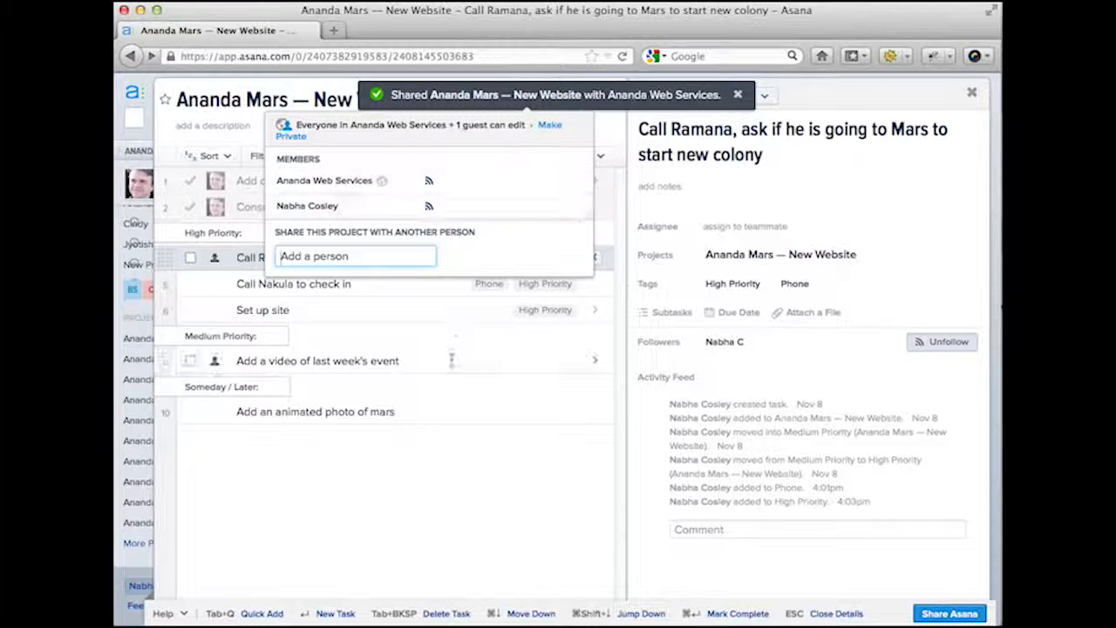
pyautogui.click(399, 525)
pyautogui.click(399, 523)
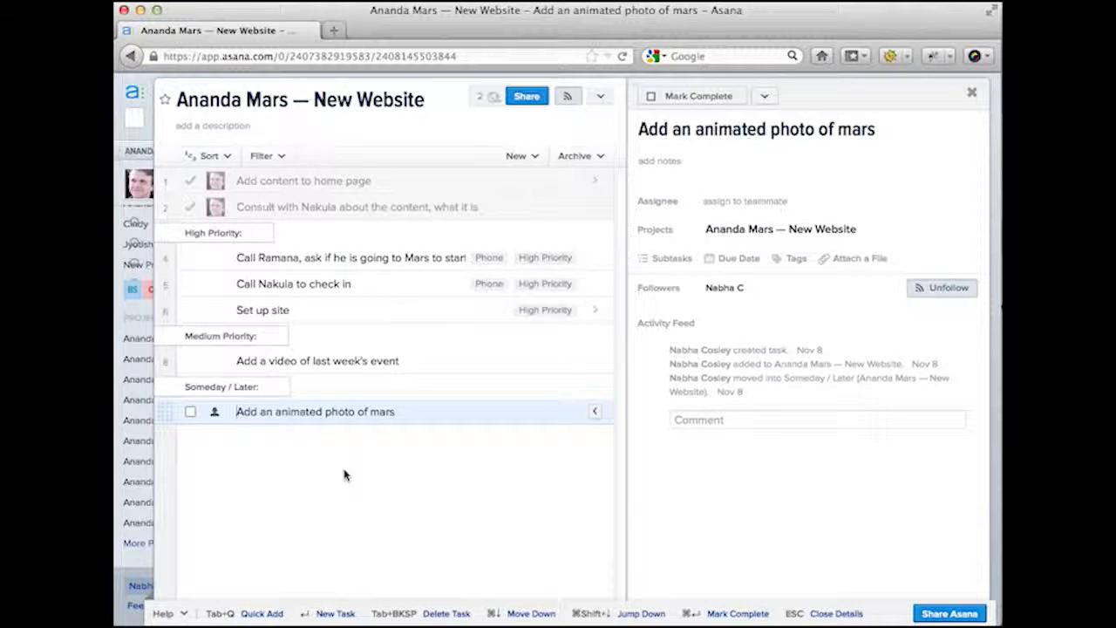
# - Write the project description: 'Project manager:', 'Client contact:', then 'Description: Creating a new website for a colony on Mars.'
pyautogui.click(264, 131)
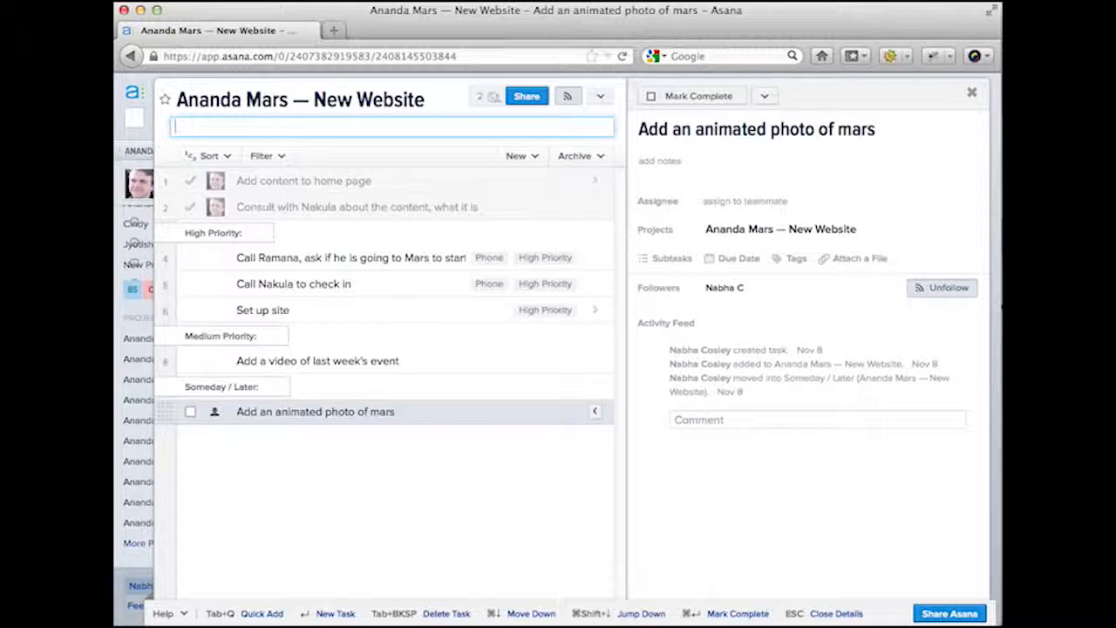
pyautogui.write('Project manager:')
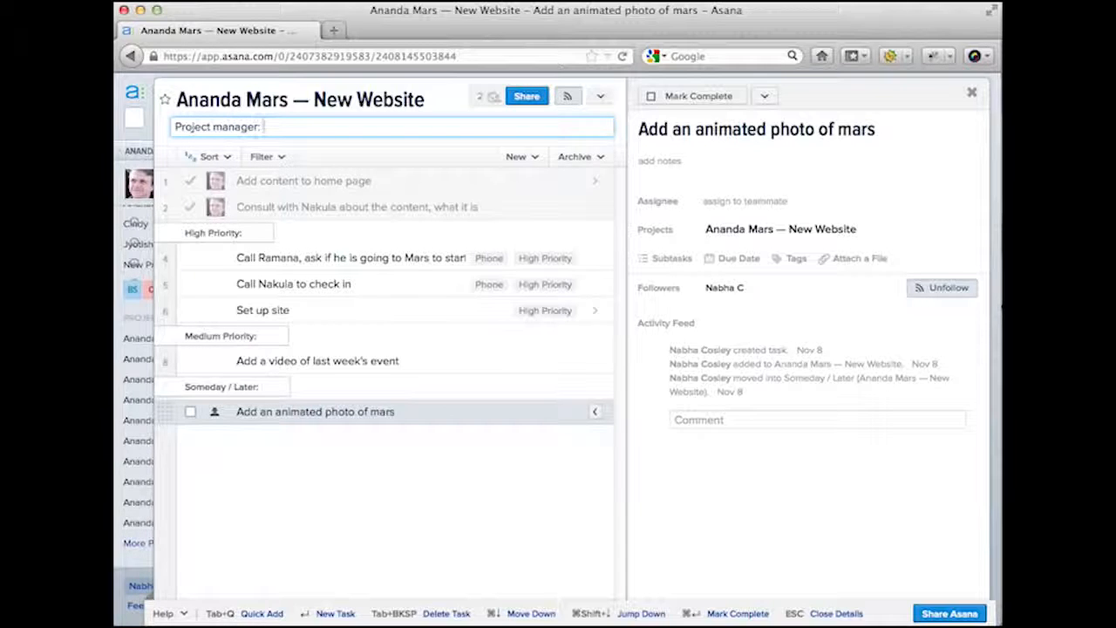
pyautogui.press('Return')
pyautogui.write('Cli')
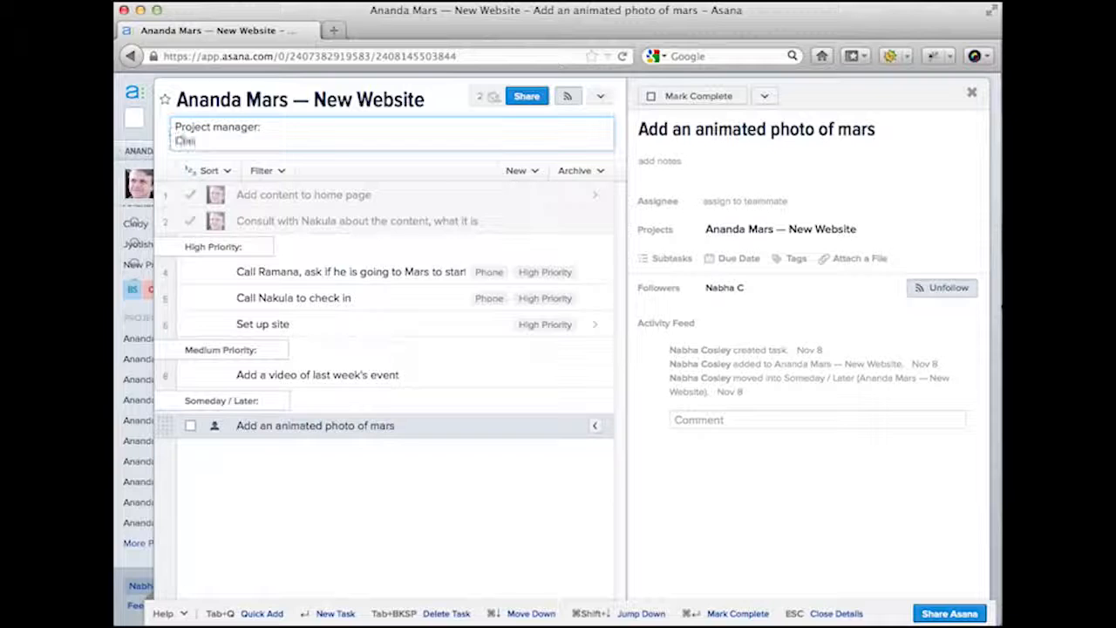
pyautogui.write('ent contact:')
pyautogui.press('Return')
pyautogui.press('Return')
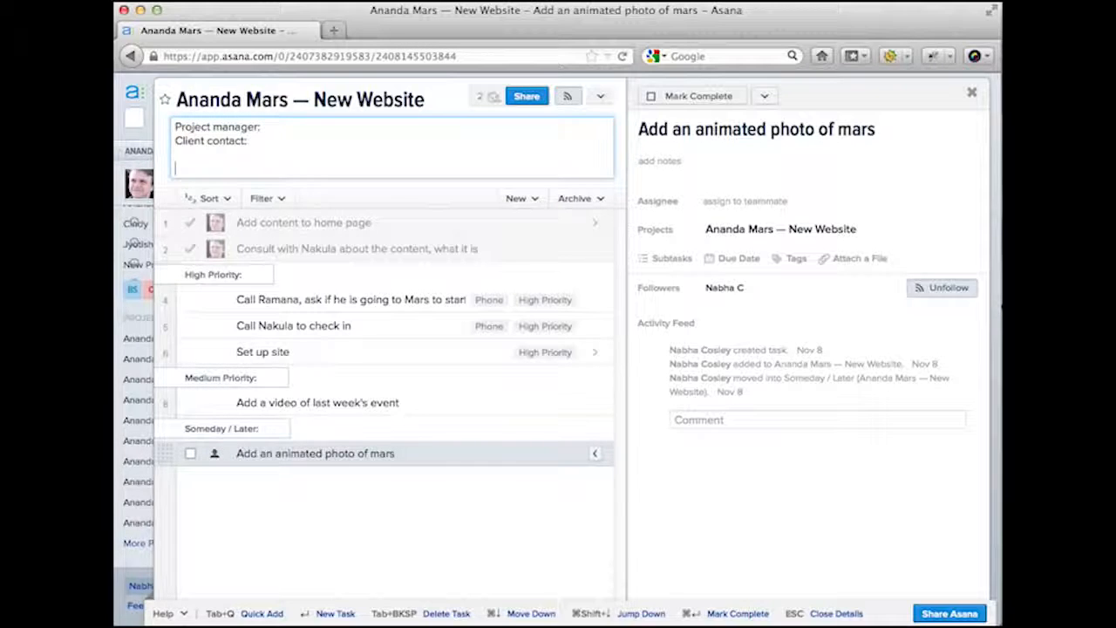
pyautogui.write('Description: Creating')
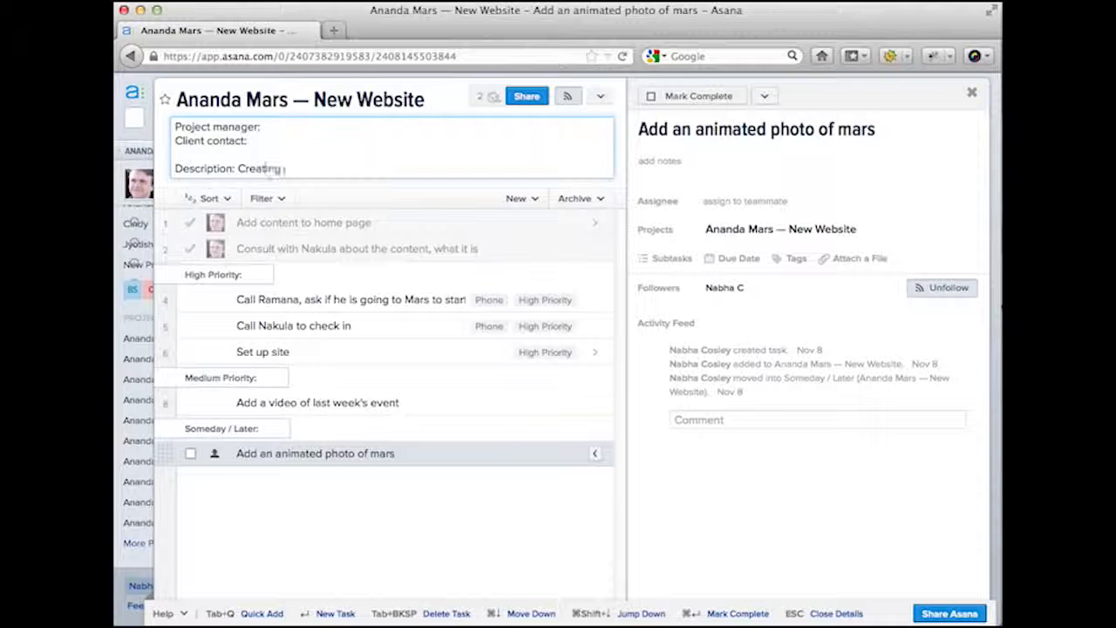
pyautogui.write(' a new website')
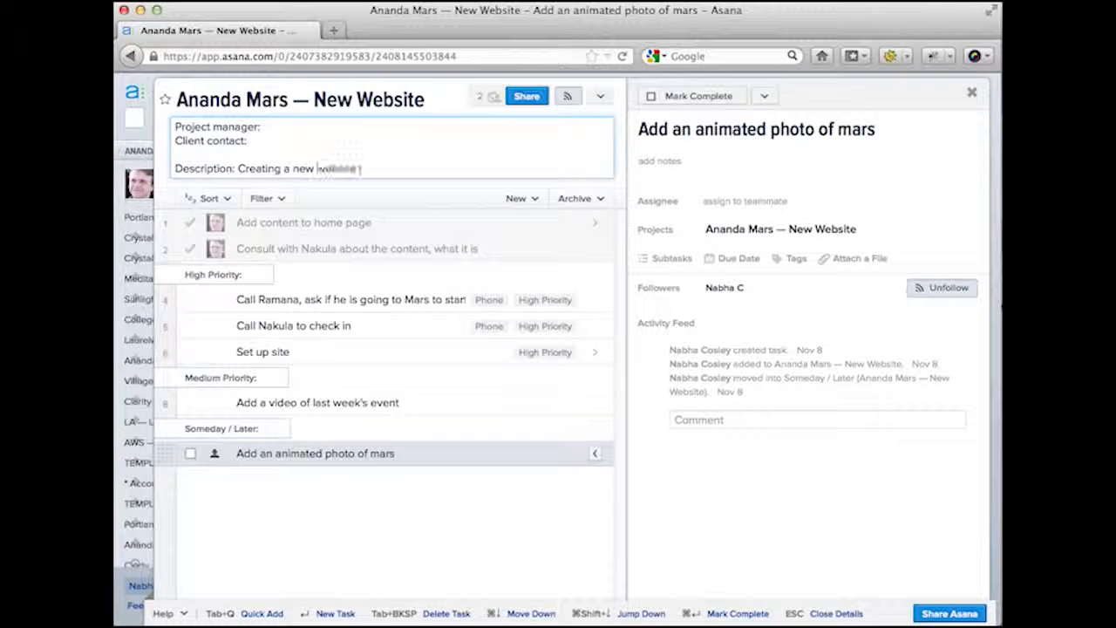
pyautogui.write(' for a colony on')
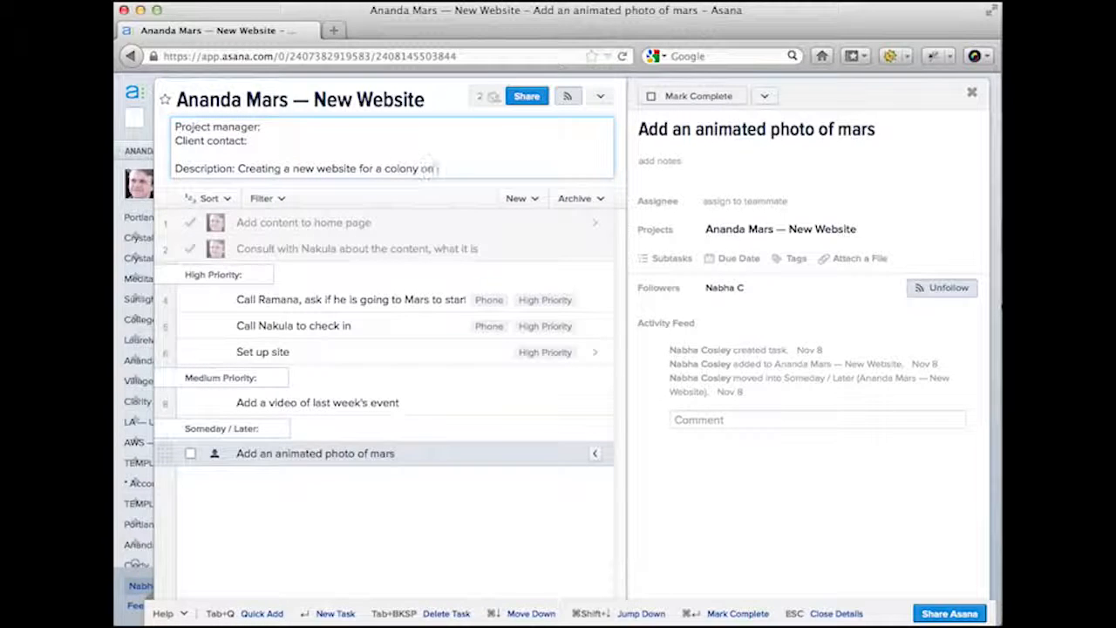
pyautogui.write(' Mars.')
# - Save the description, expand it twice to review it, and leave it collapsed
pyautogui.click(301, 511)
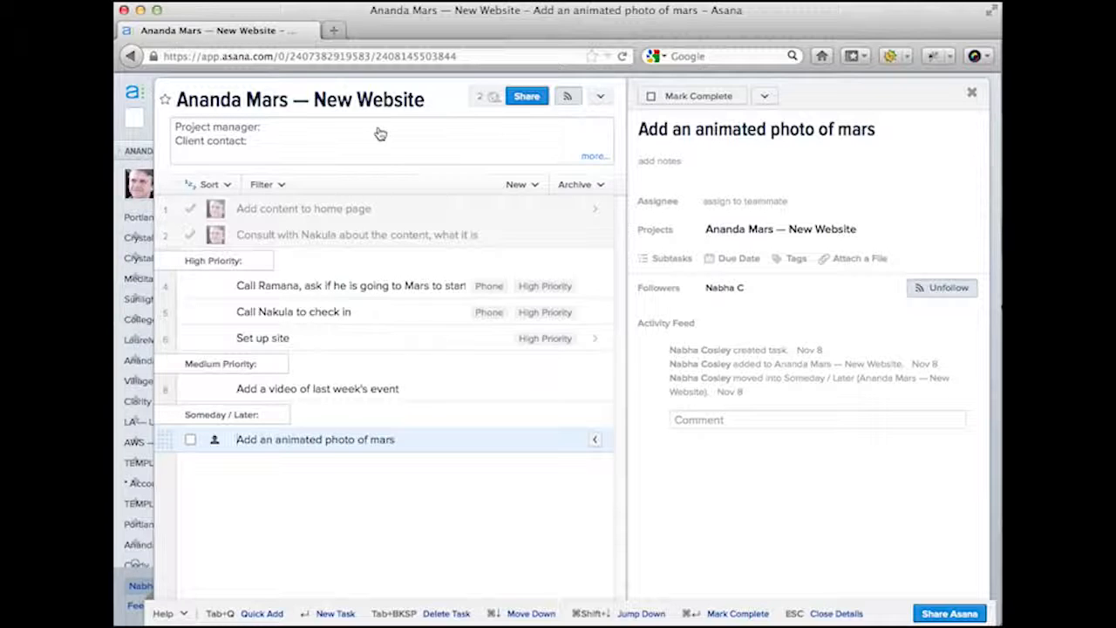
pyautogui.click(511, 155)
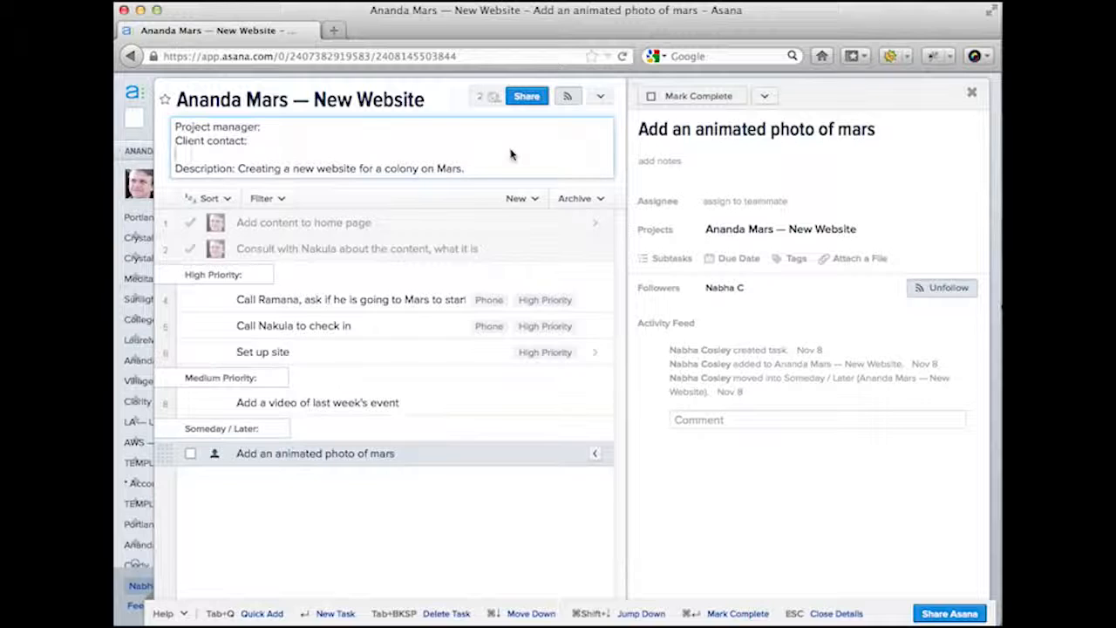
pyautogui.click(403, 522)
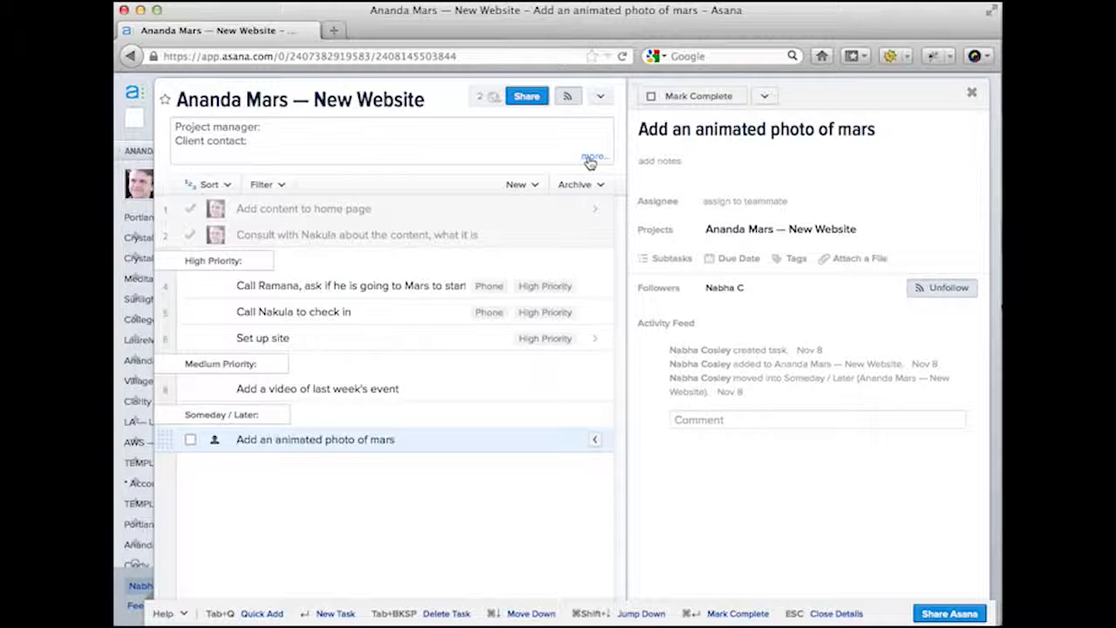
pyautogui.click(592, 159)
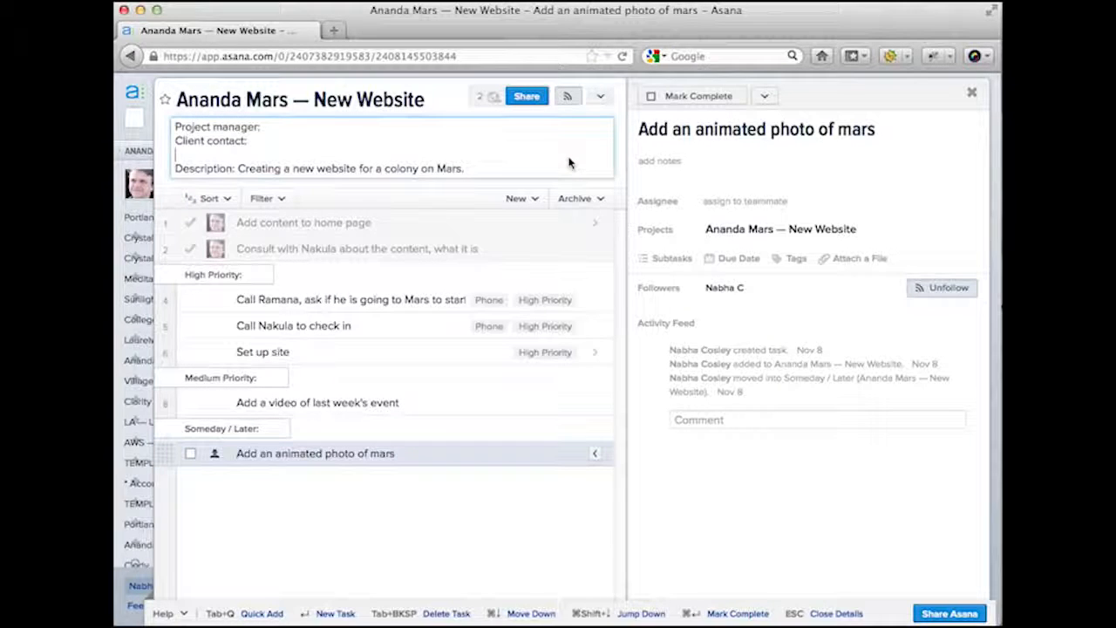
pyautogui.click(476, 528)
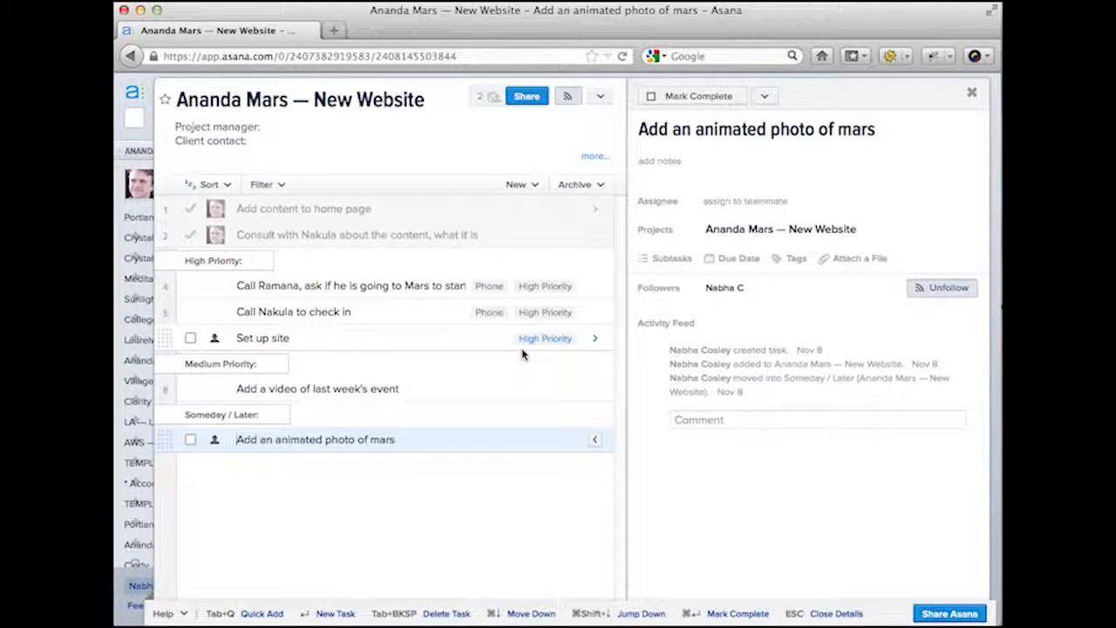
# - Check the completed home-page and consultation tasks, then archive all completed tasks
pyautogui.click(361, 211)
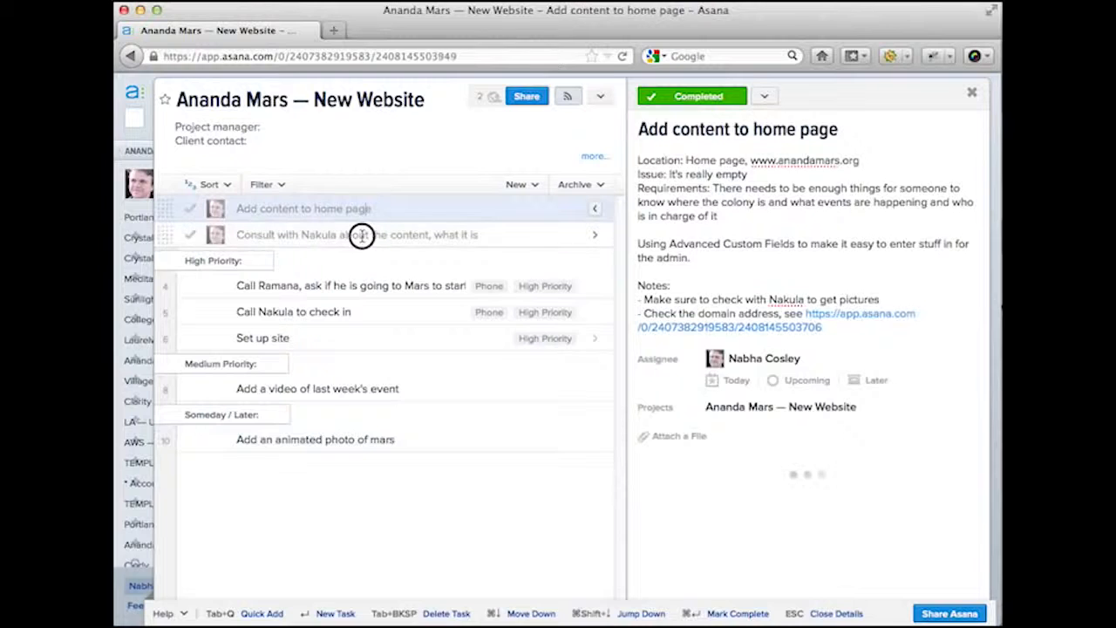
pyautogui.click(361, 234)
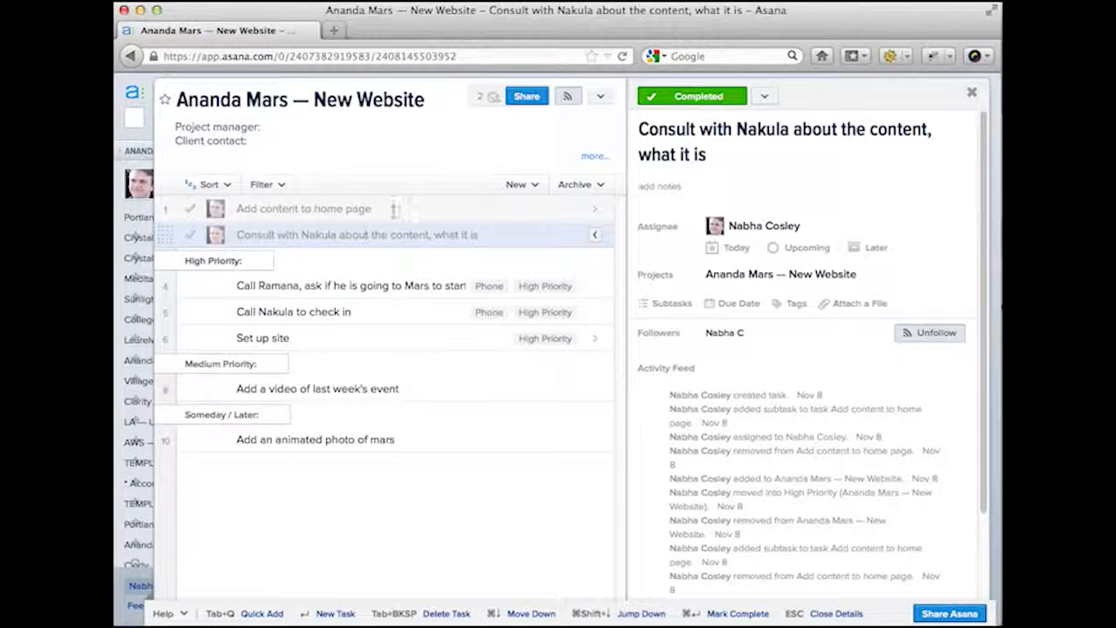
pyautogui.click(587, 190)
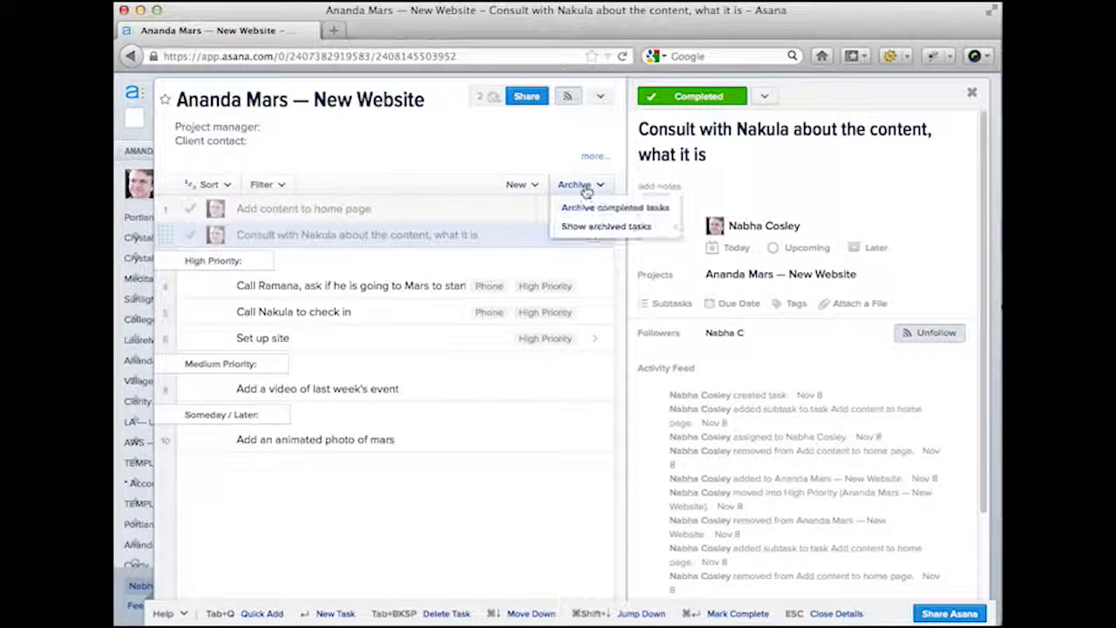
pyautogui.click(587, 211)
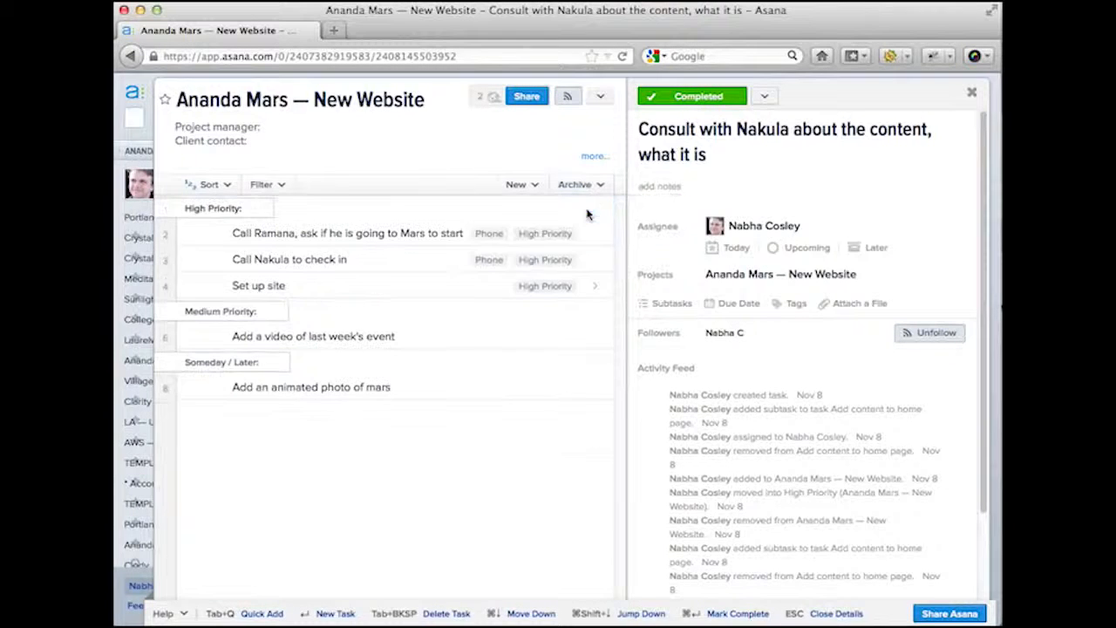
# - Show archived tasks so they stay visible, greyed, at the top of the list
pyautogui.click(588, 186)
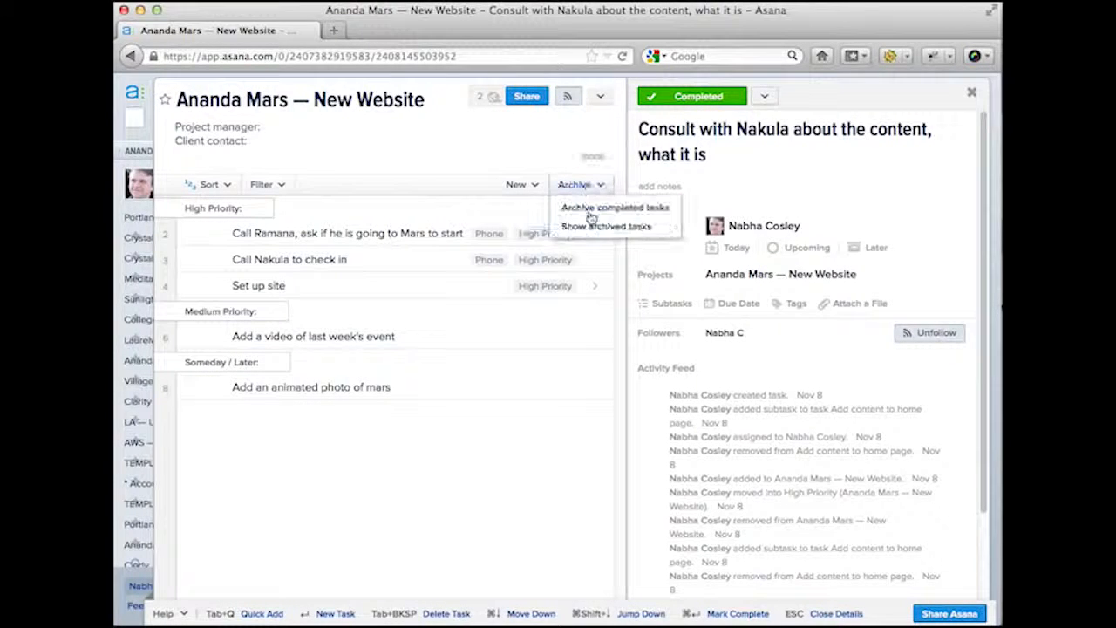
pyautogui.click(590, 229)
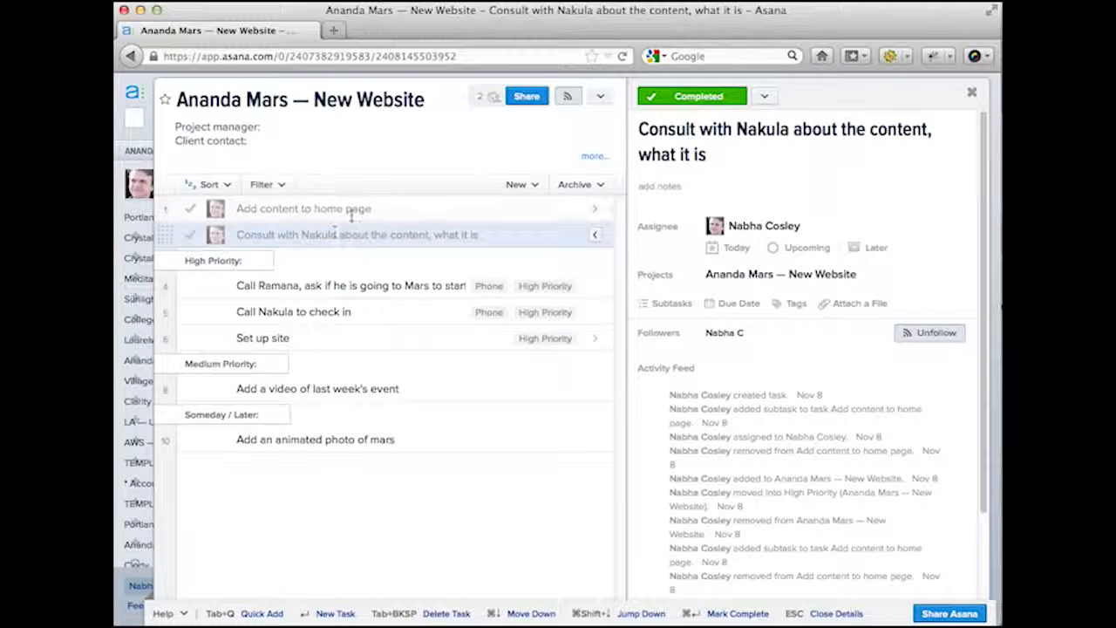
pyautogui.moveTo(165, 184)
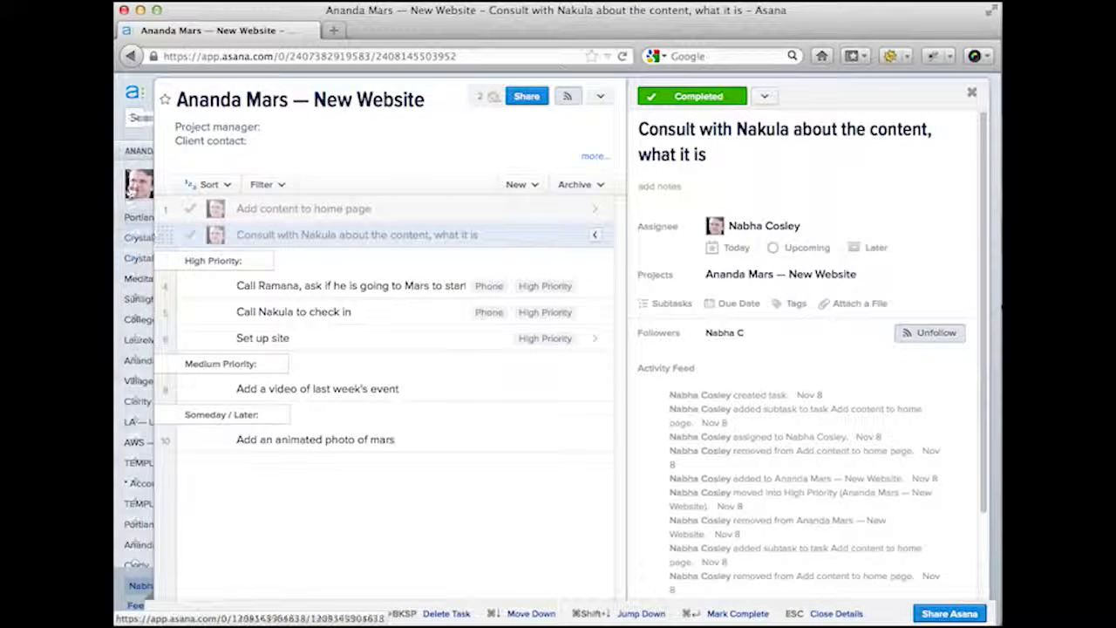
# - Glance at the workspace list and Help menu, then open the Set up site task
pyautogui.moveTo(139, 155)
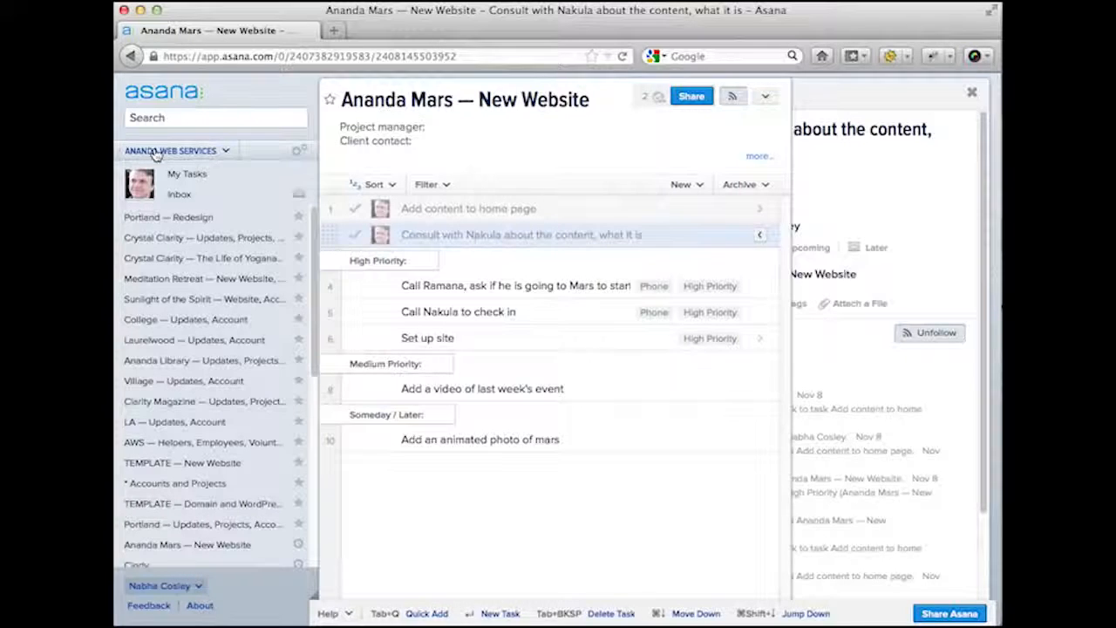
pyautogui.click(226, 152)
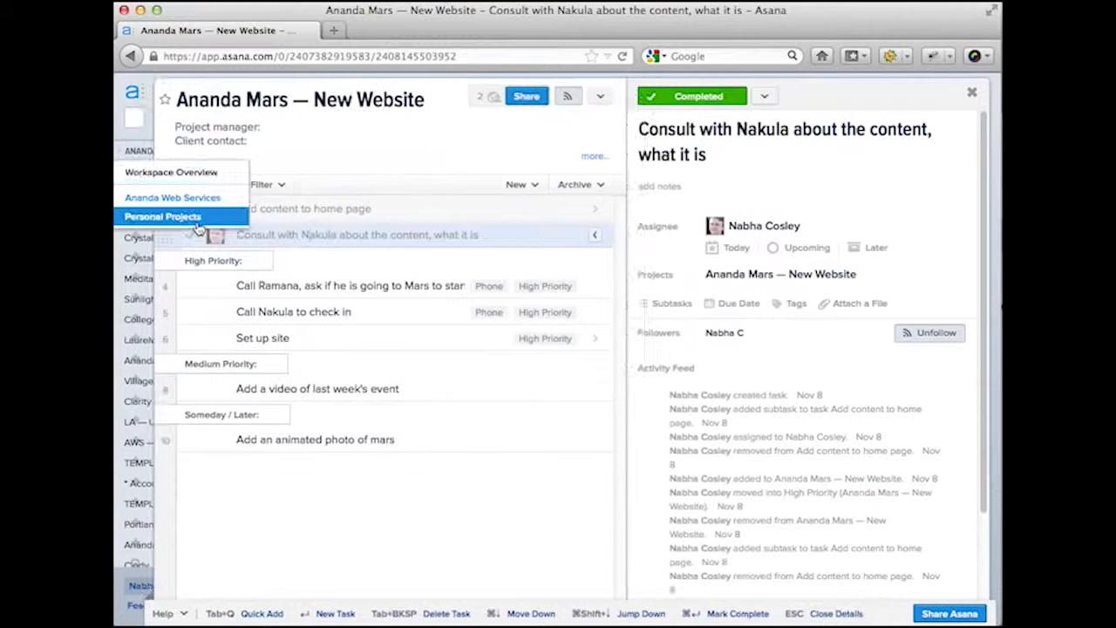
pyautogui.click(150, 208)
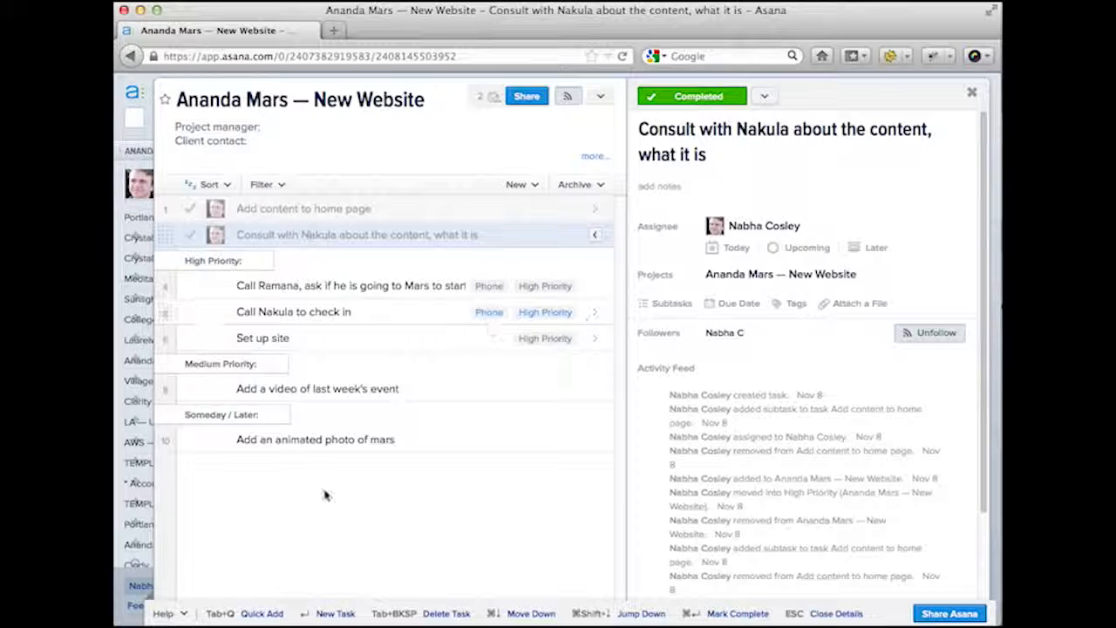
pyautogui.click(168, 617)
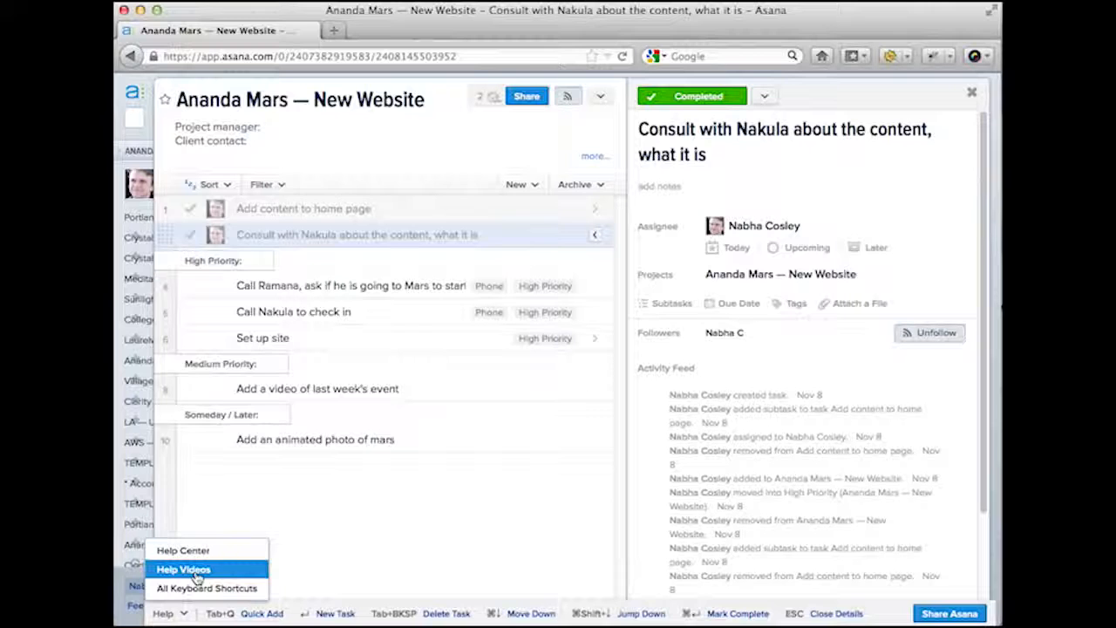
pyautogui.click(420, 341)
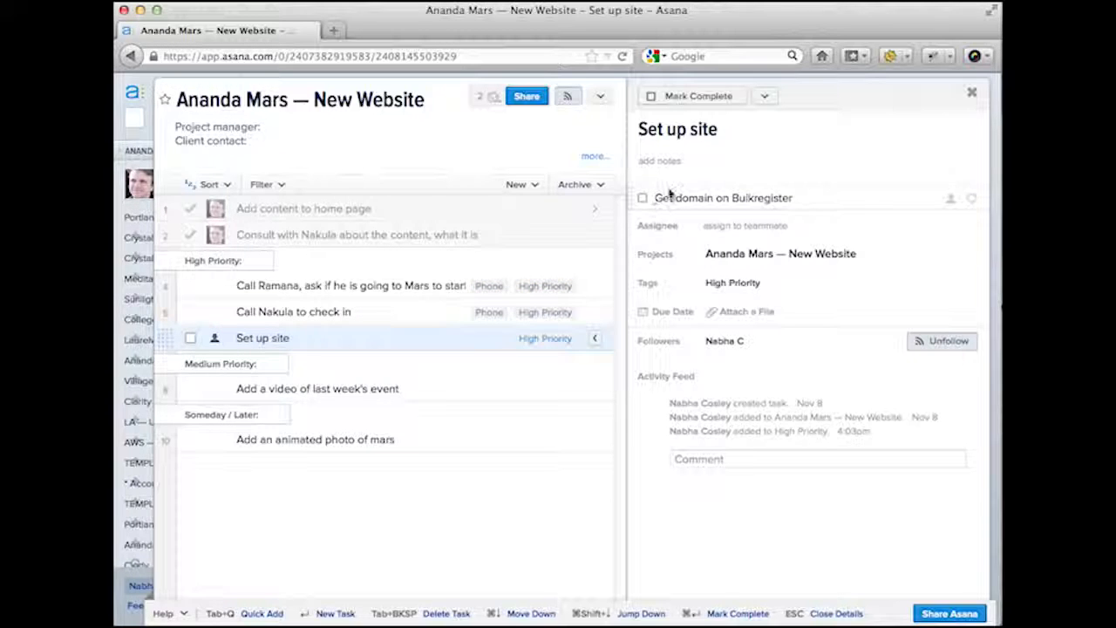
# - Below 'Get domain on Bulkregister', add subtask 'Install new site in WP Engine', then open the check-in call task
pyautogui.click(813, 195)
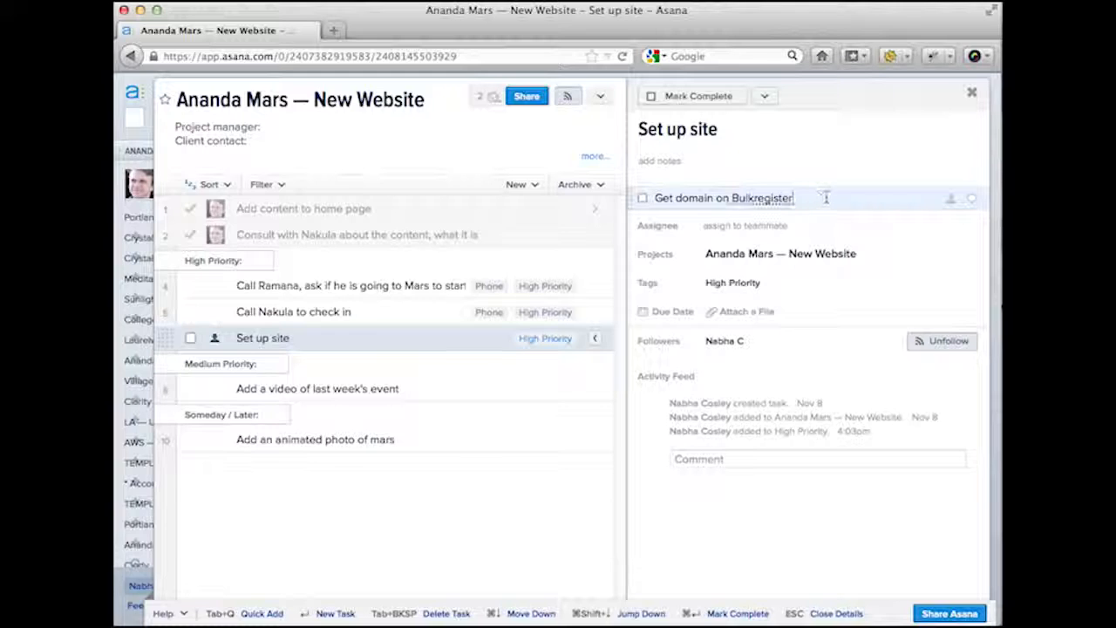
pyautogui.press('Return')
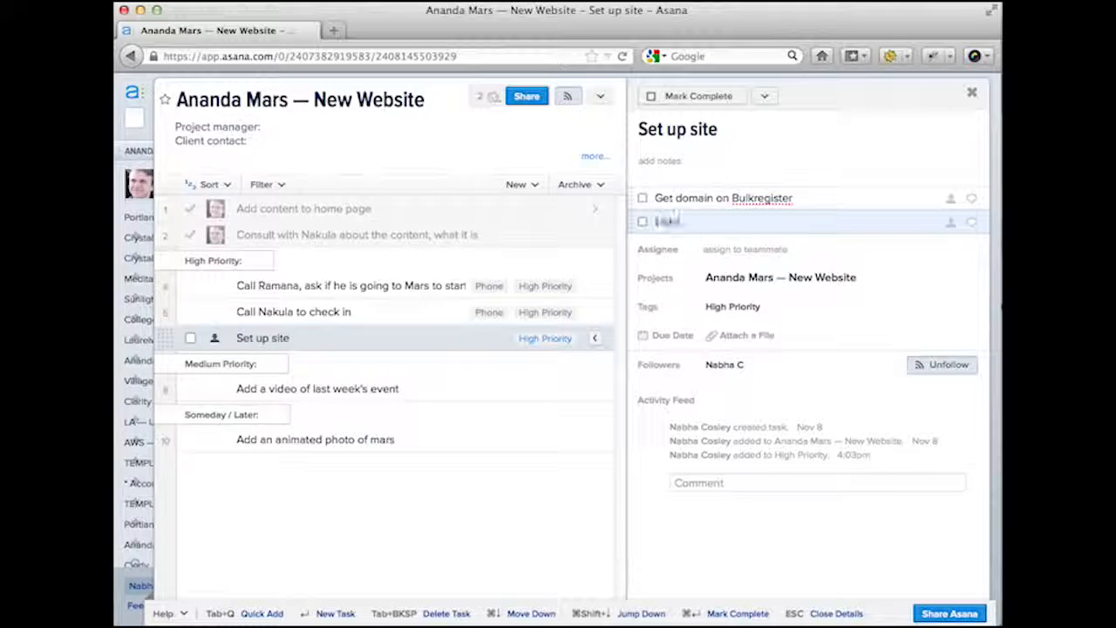
pyautogui.write('Install new site in WP')
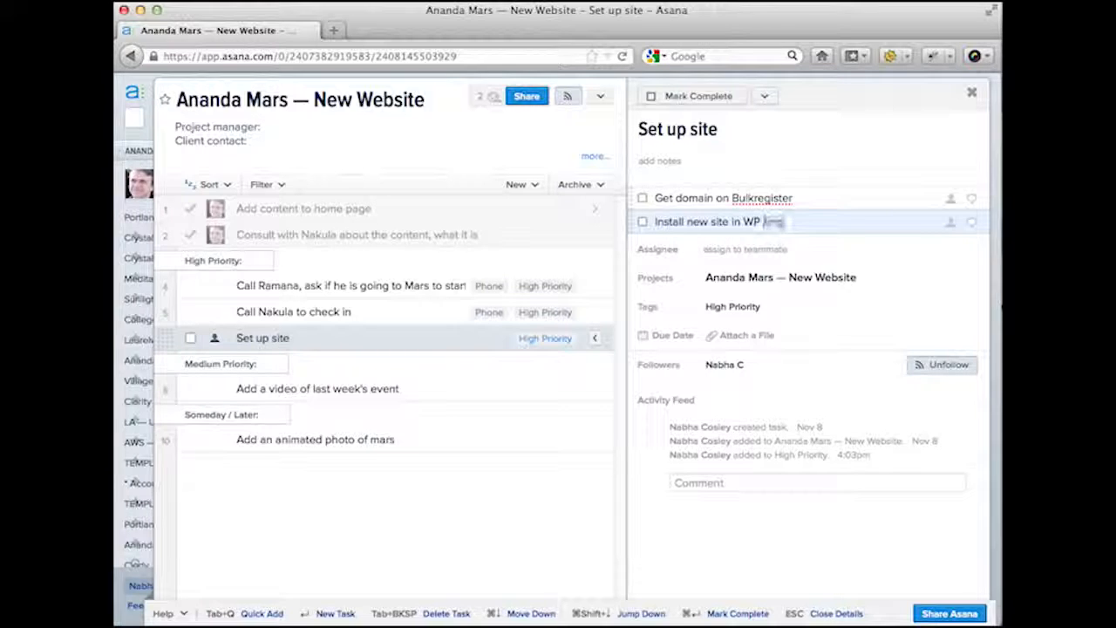
pyautogui.write(' Engine')
pyautogui.press('Return')
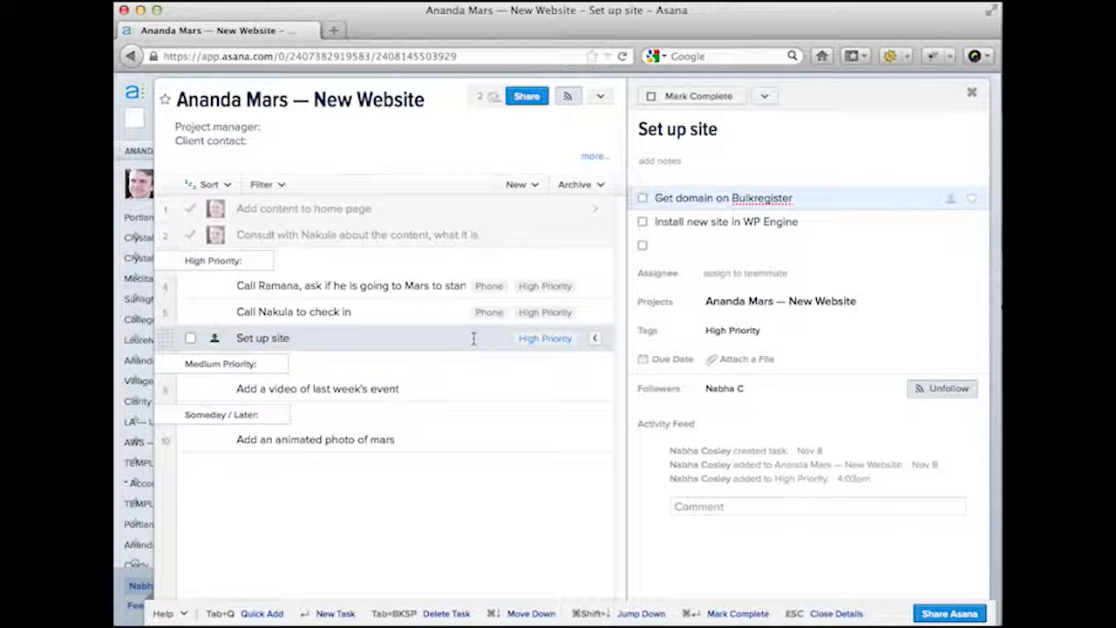
pyautogui.click(414, 312)
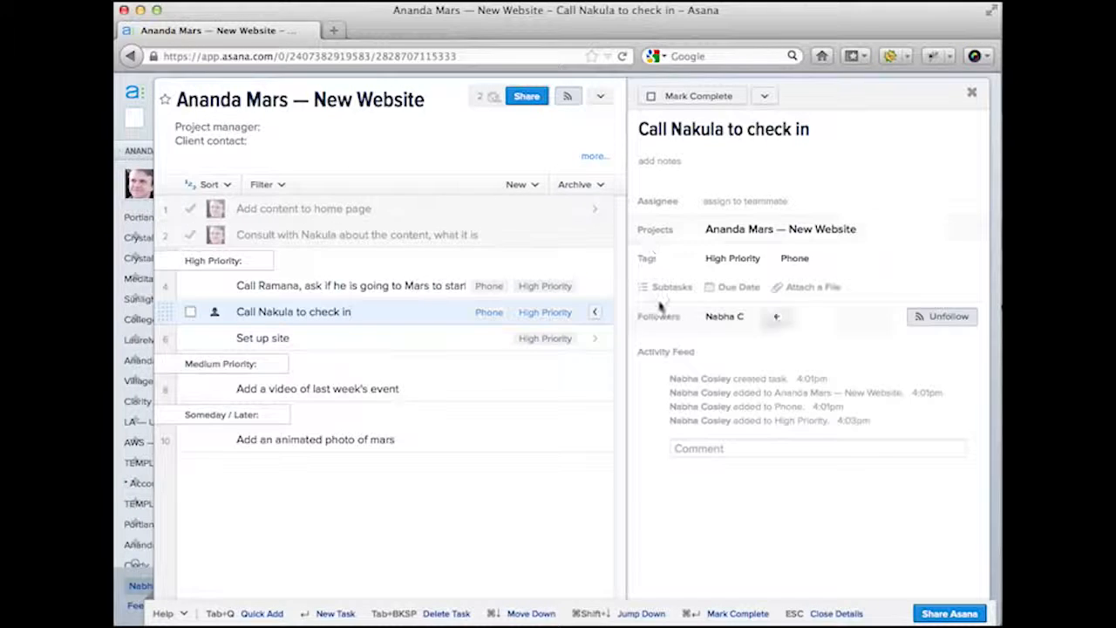